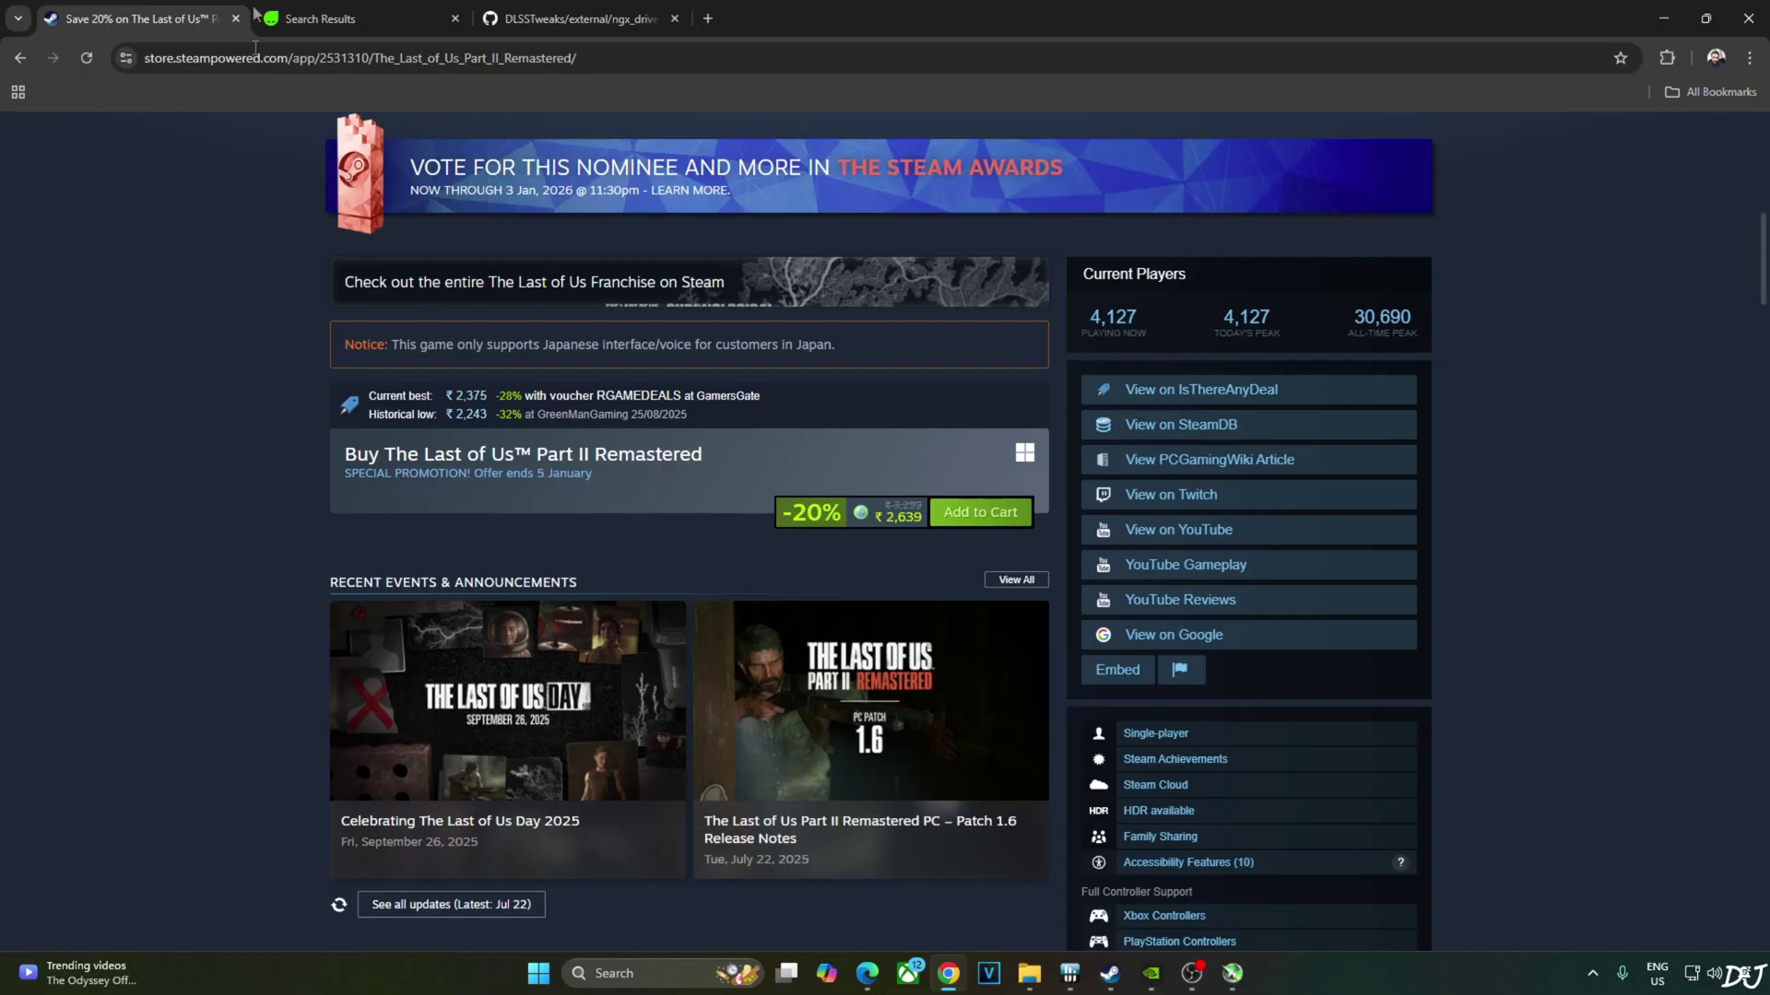
key(ctrl+Tab)
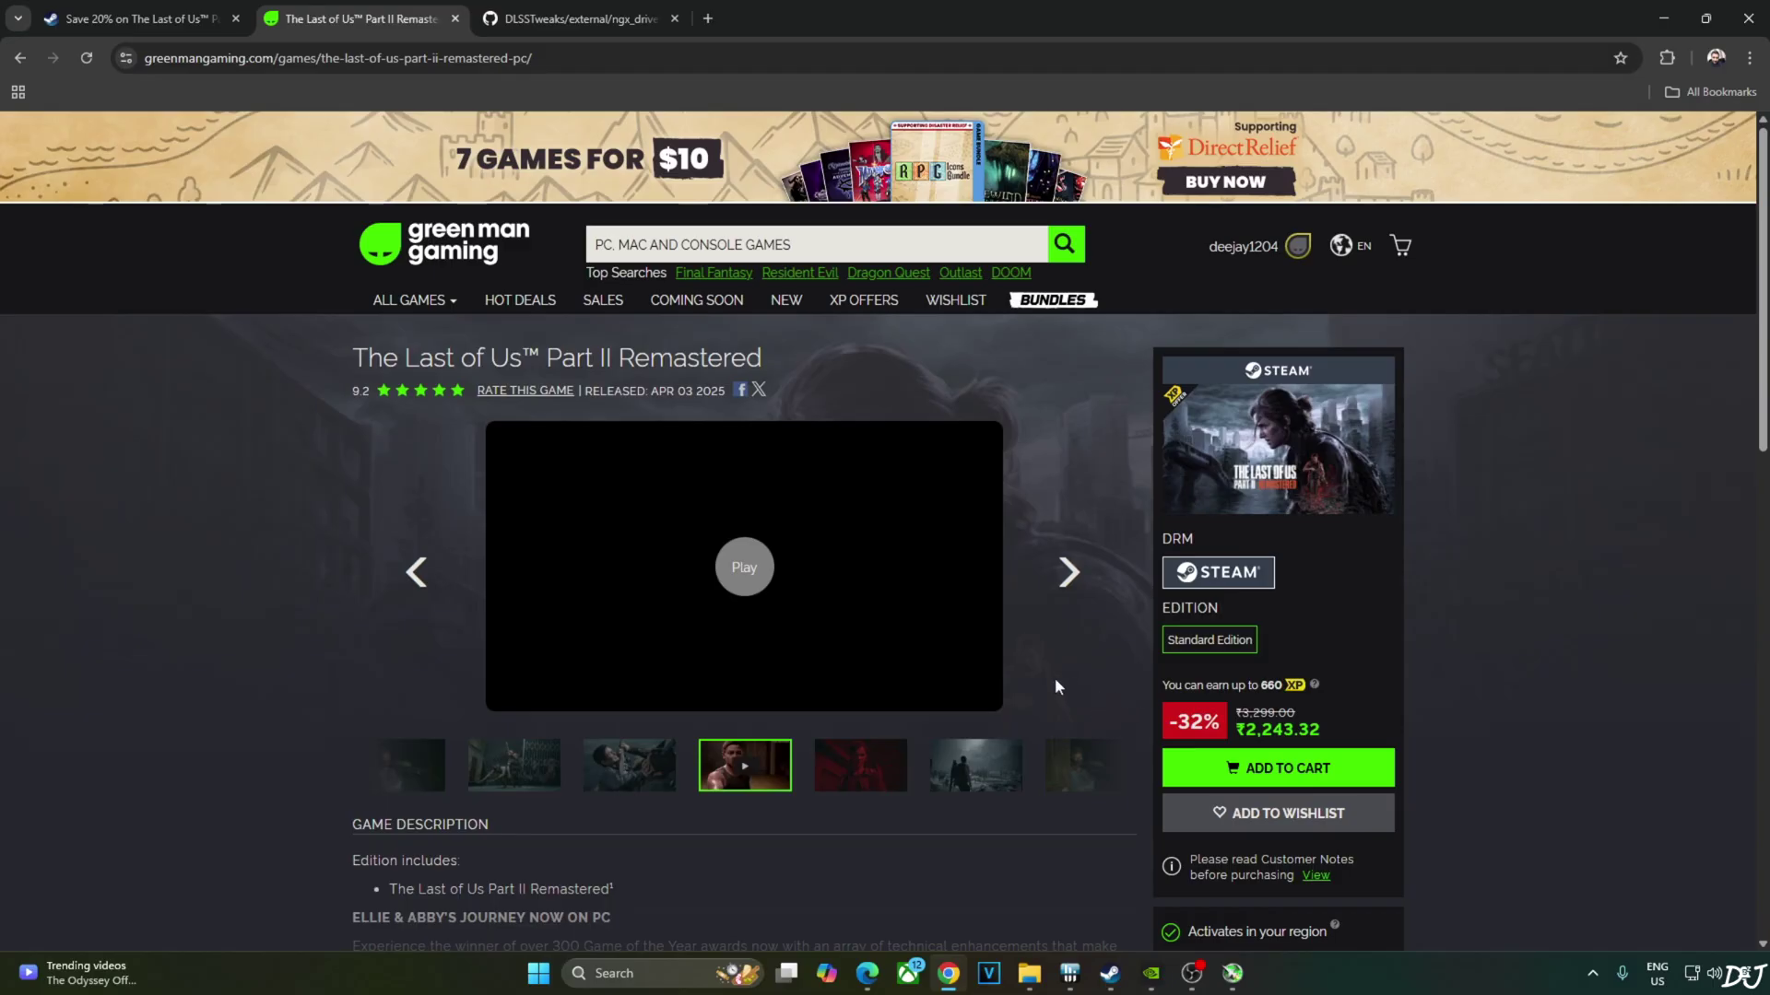
Scroll the Green Man Gaming page to review the game's ₹2,243.32 discounted offer
scroll(1079, 645, down, 2)
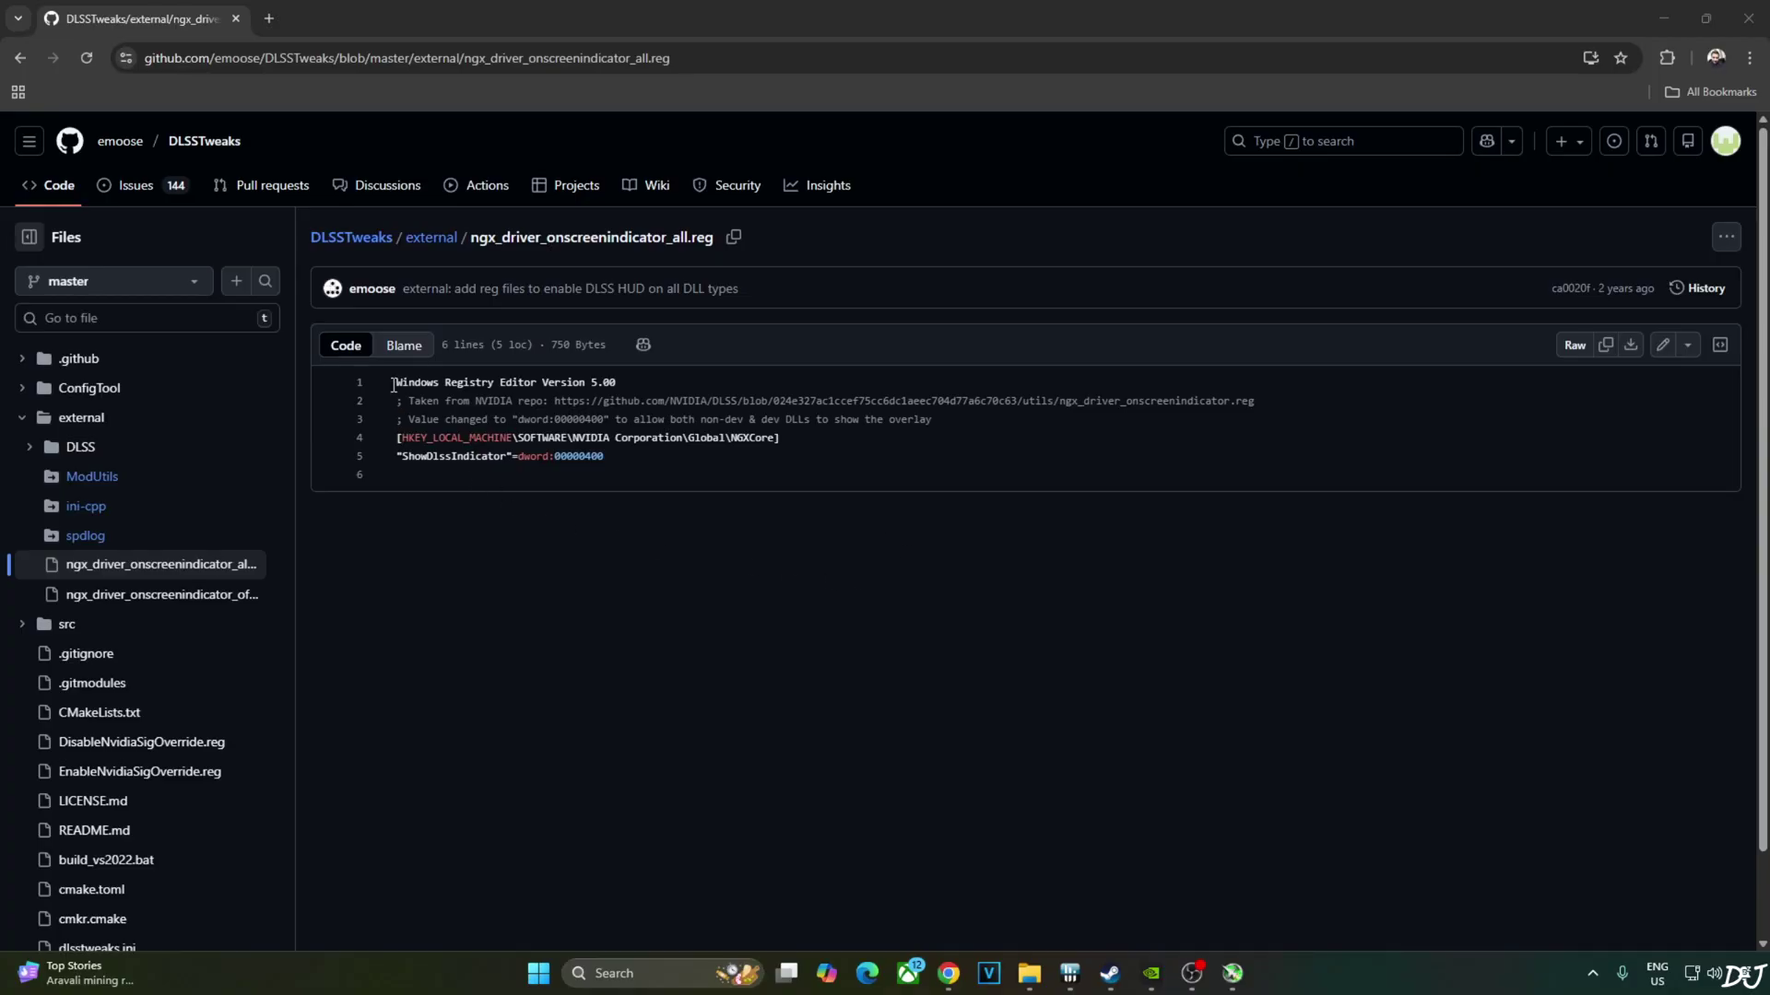
Copy all five lines of ngx_driver_onscreenindicator_all.reg from GitHub and switch to the overlay folder
drag(396, 380, 644, 455)
right_click(726, 426)
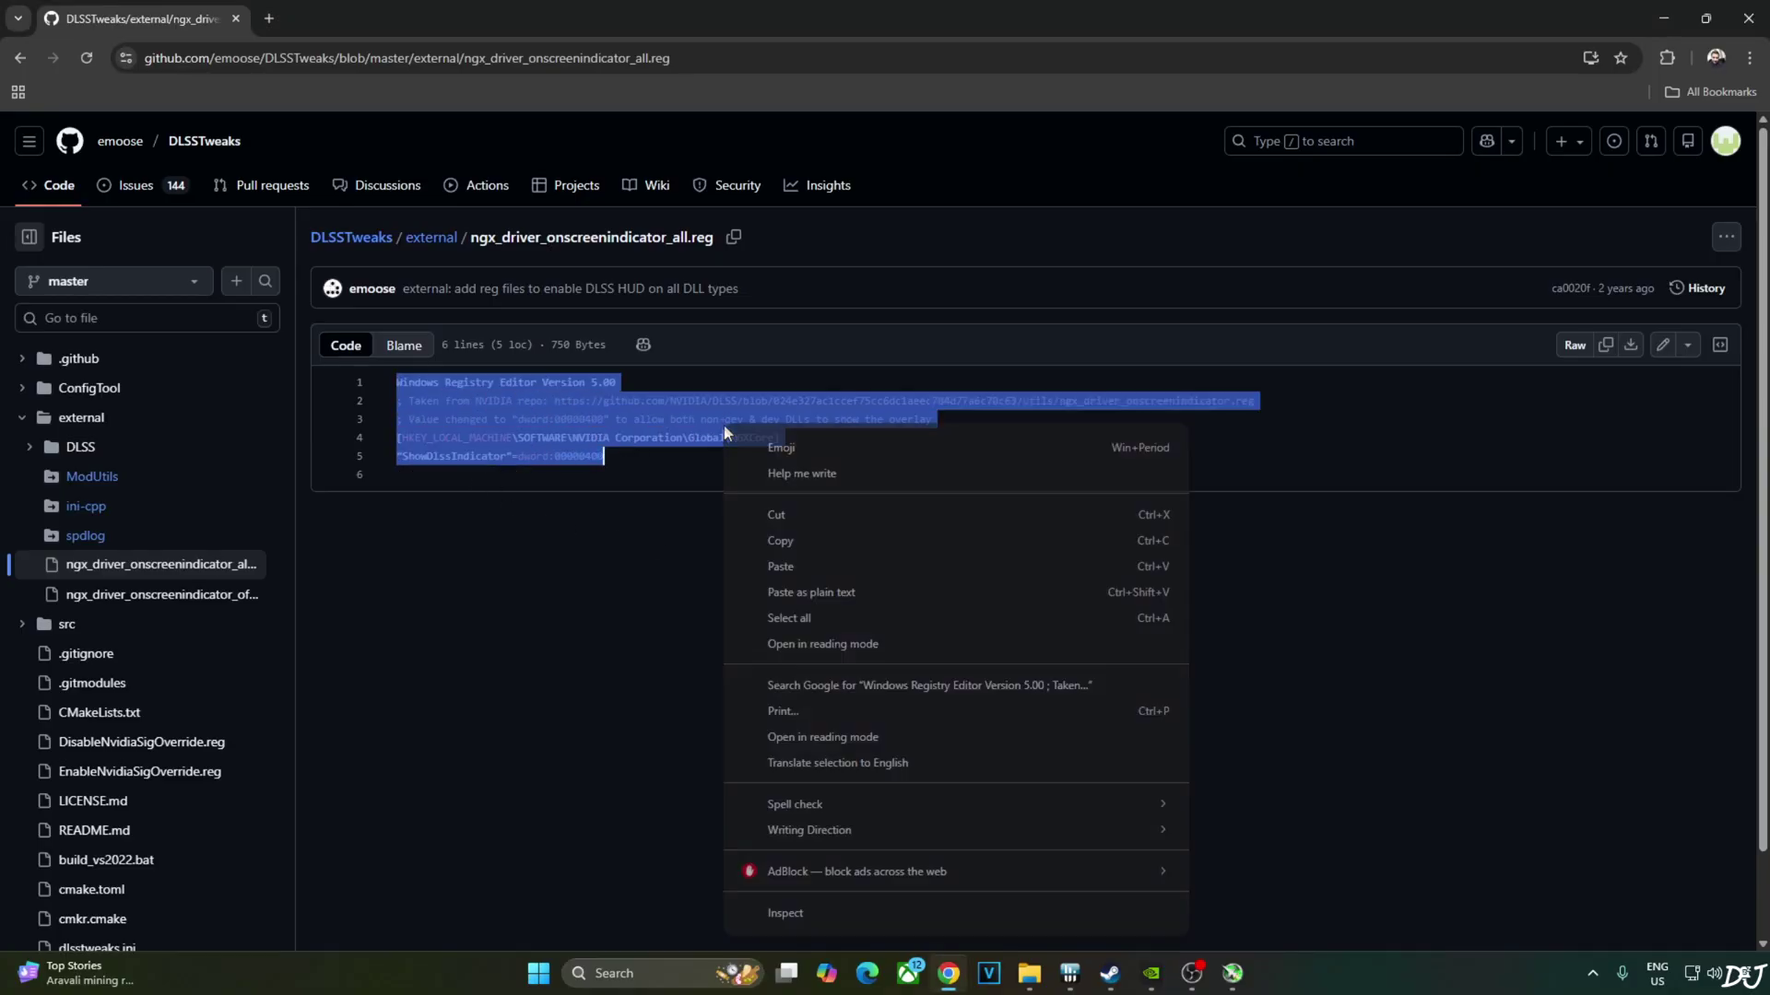
click(794, 544)
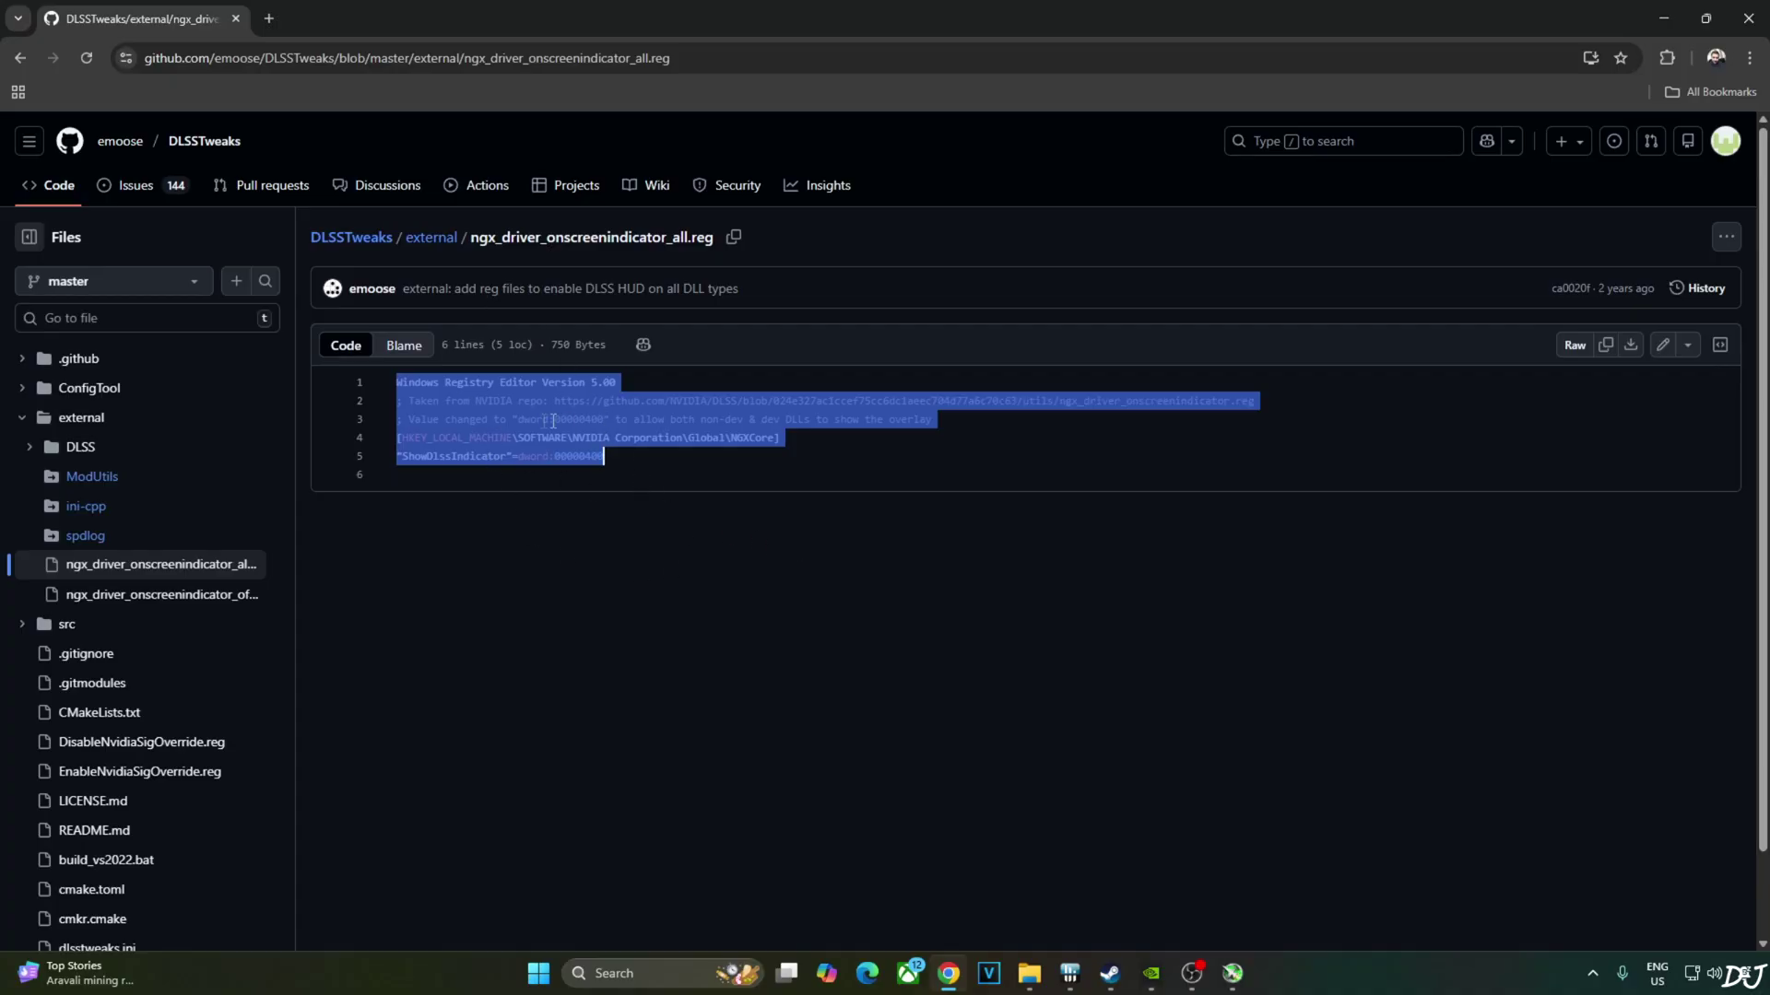
key(alt+Tab)
Create a new text document in the overlay folder named overlay.reg, accepting the extension change
right_click(343, 322)
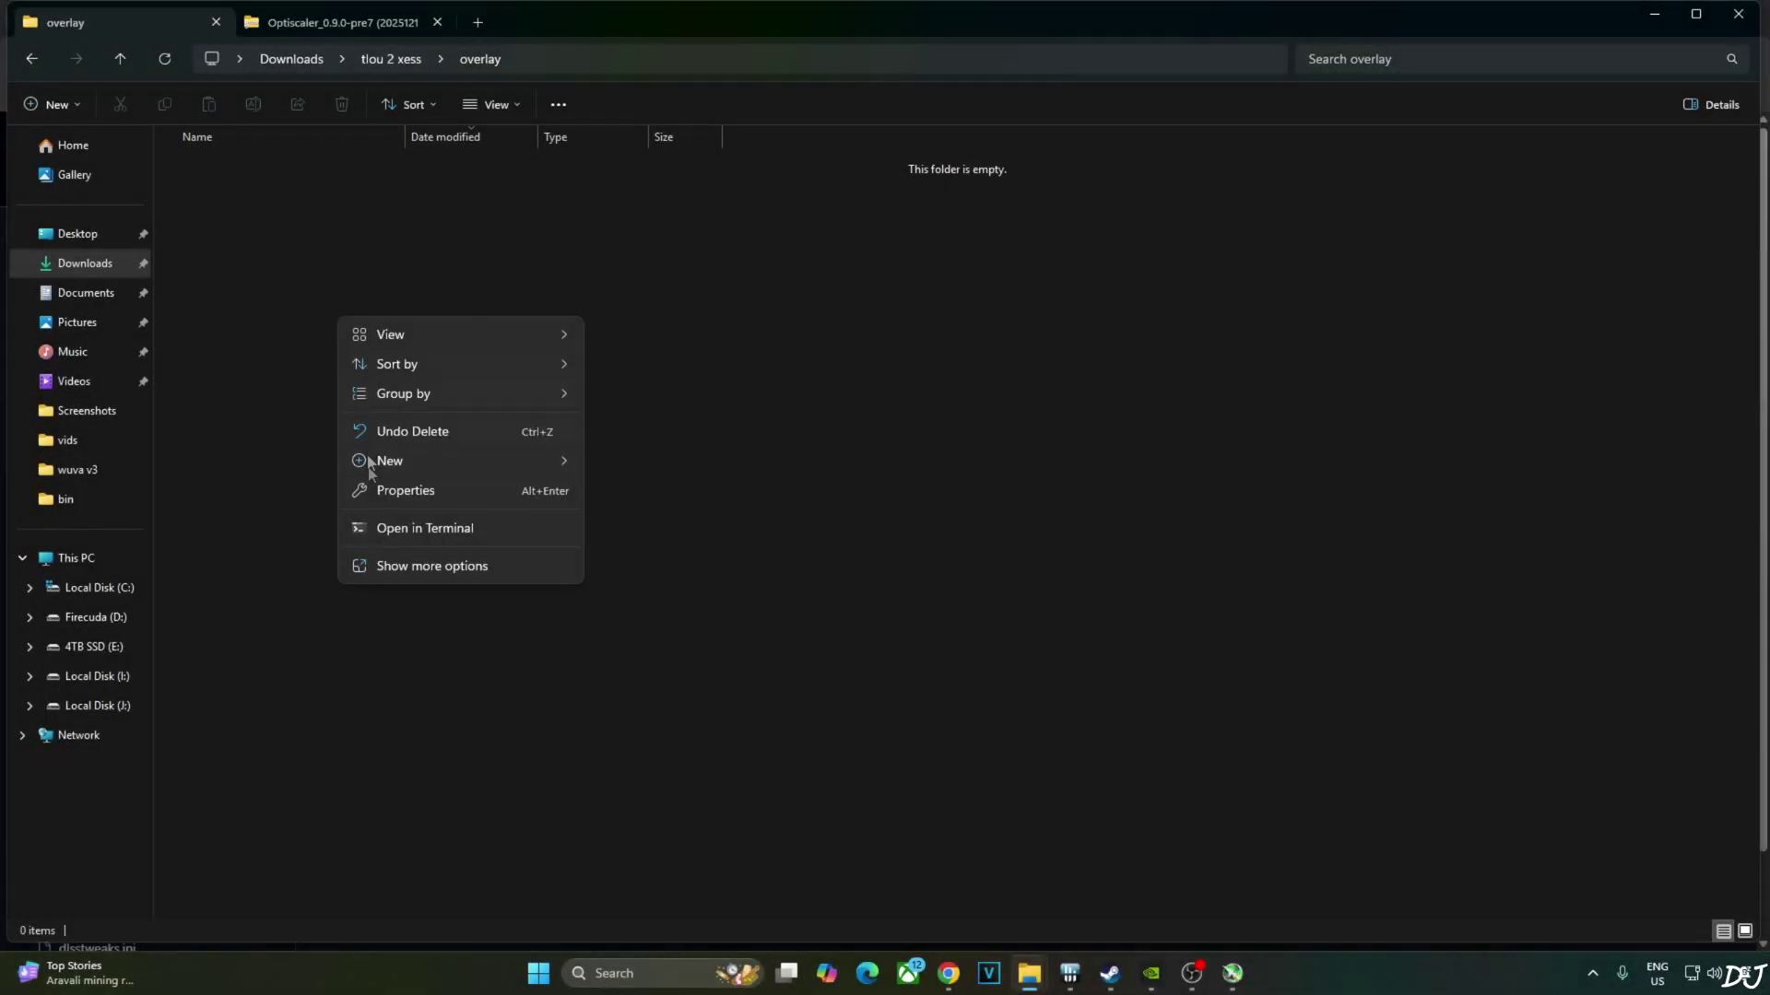
mouse_move(398, 468)
click(660, 608)
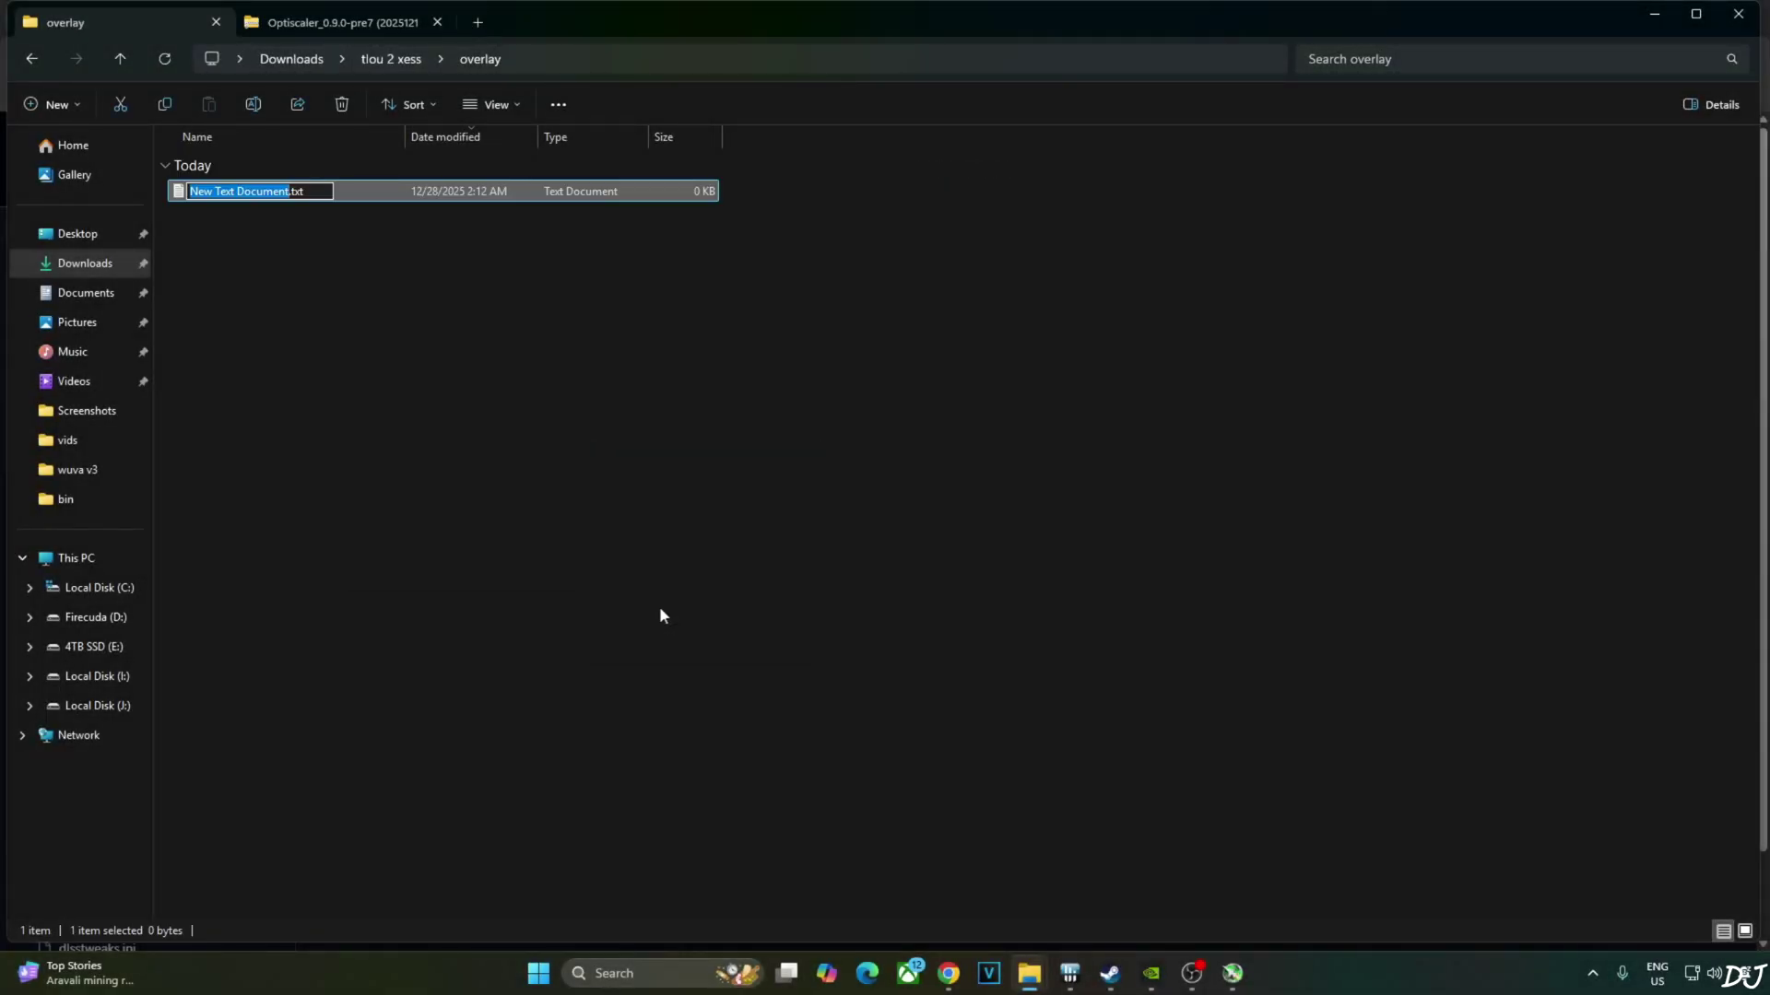
text(overlay)
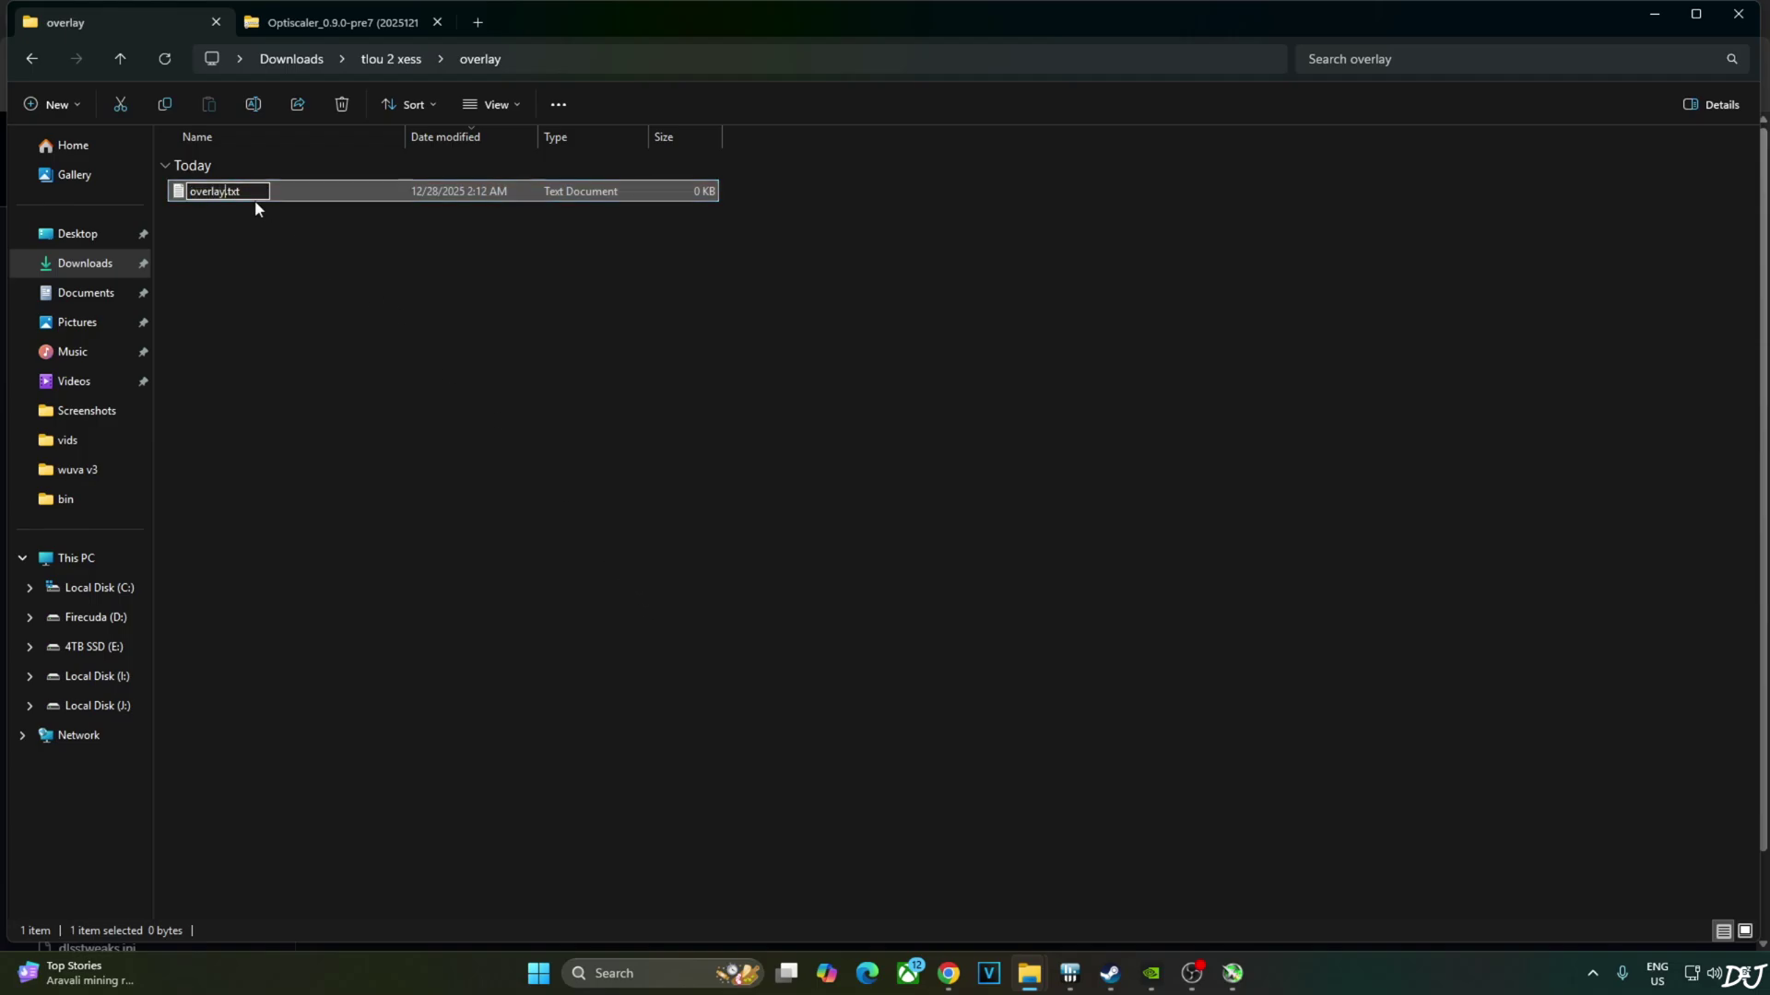
drag(253, 193, 228, 193)
text(reg)
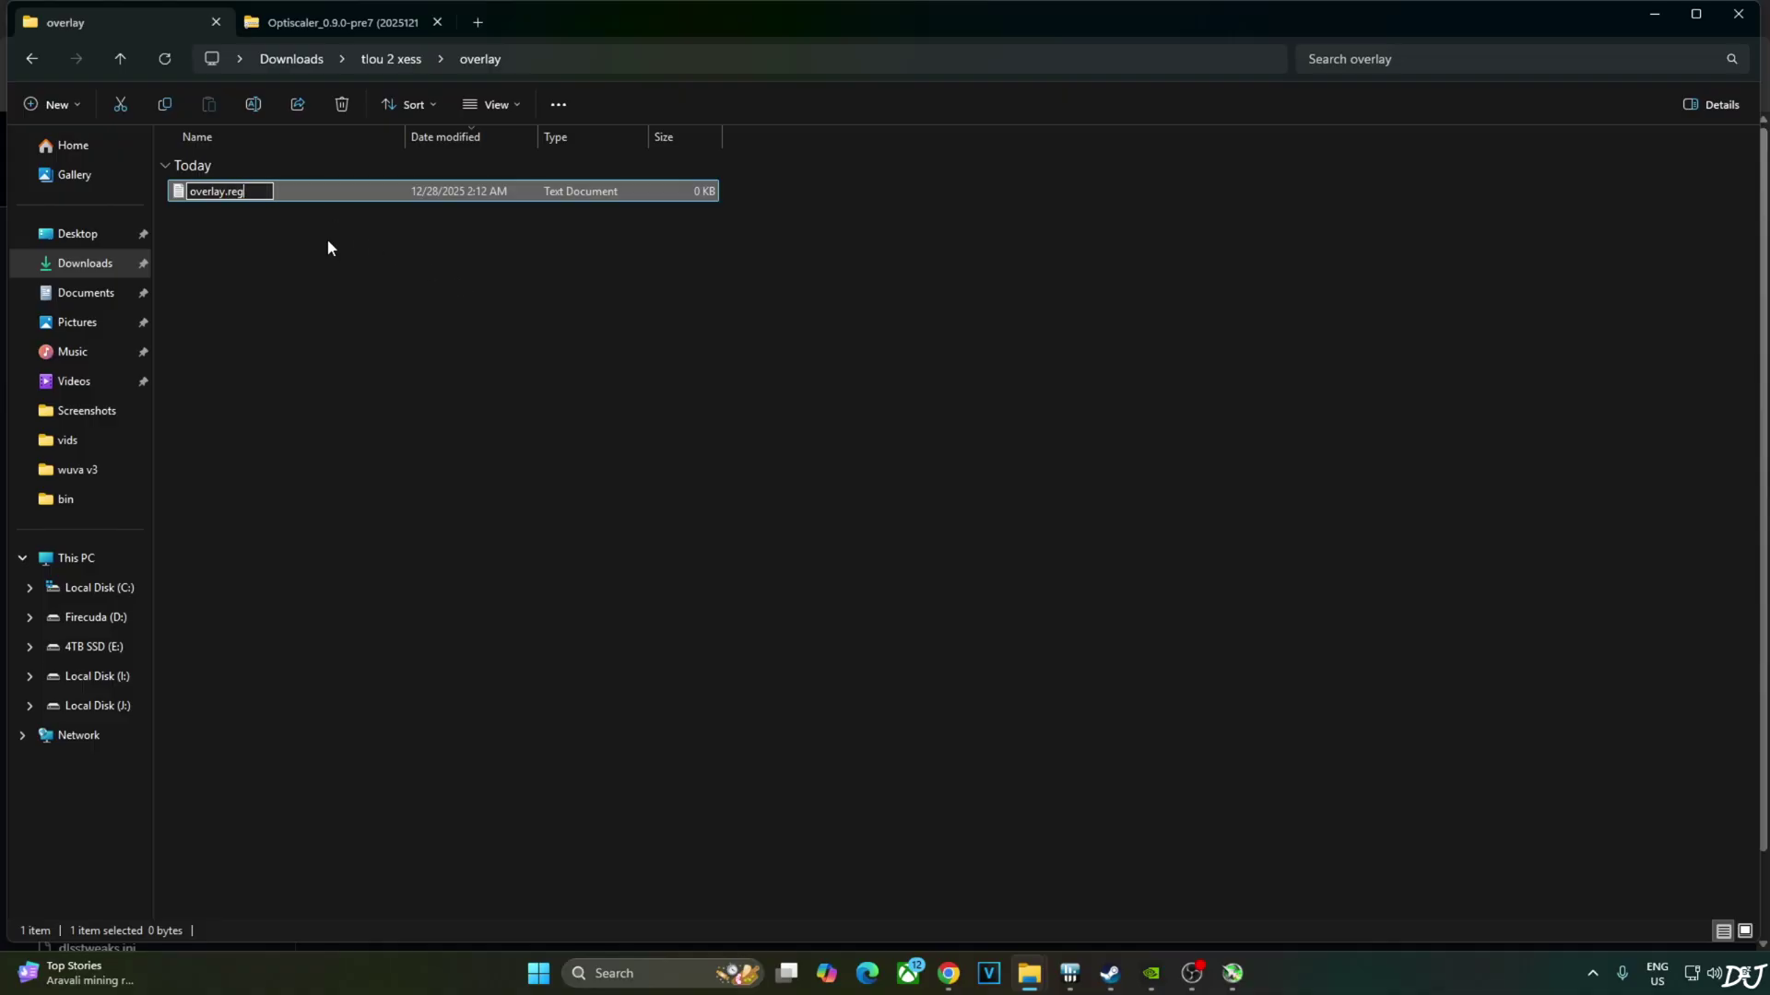
key(Return)
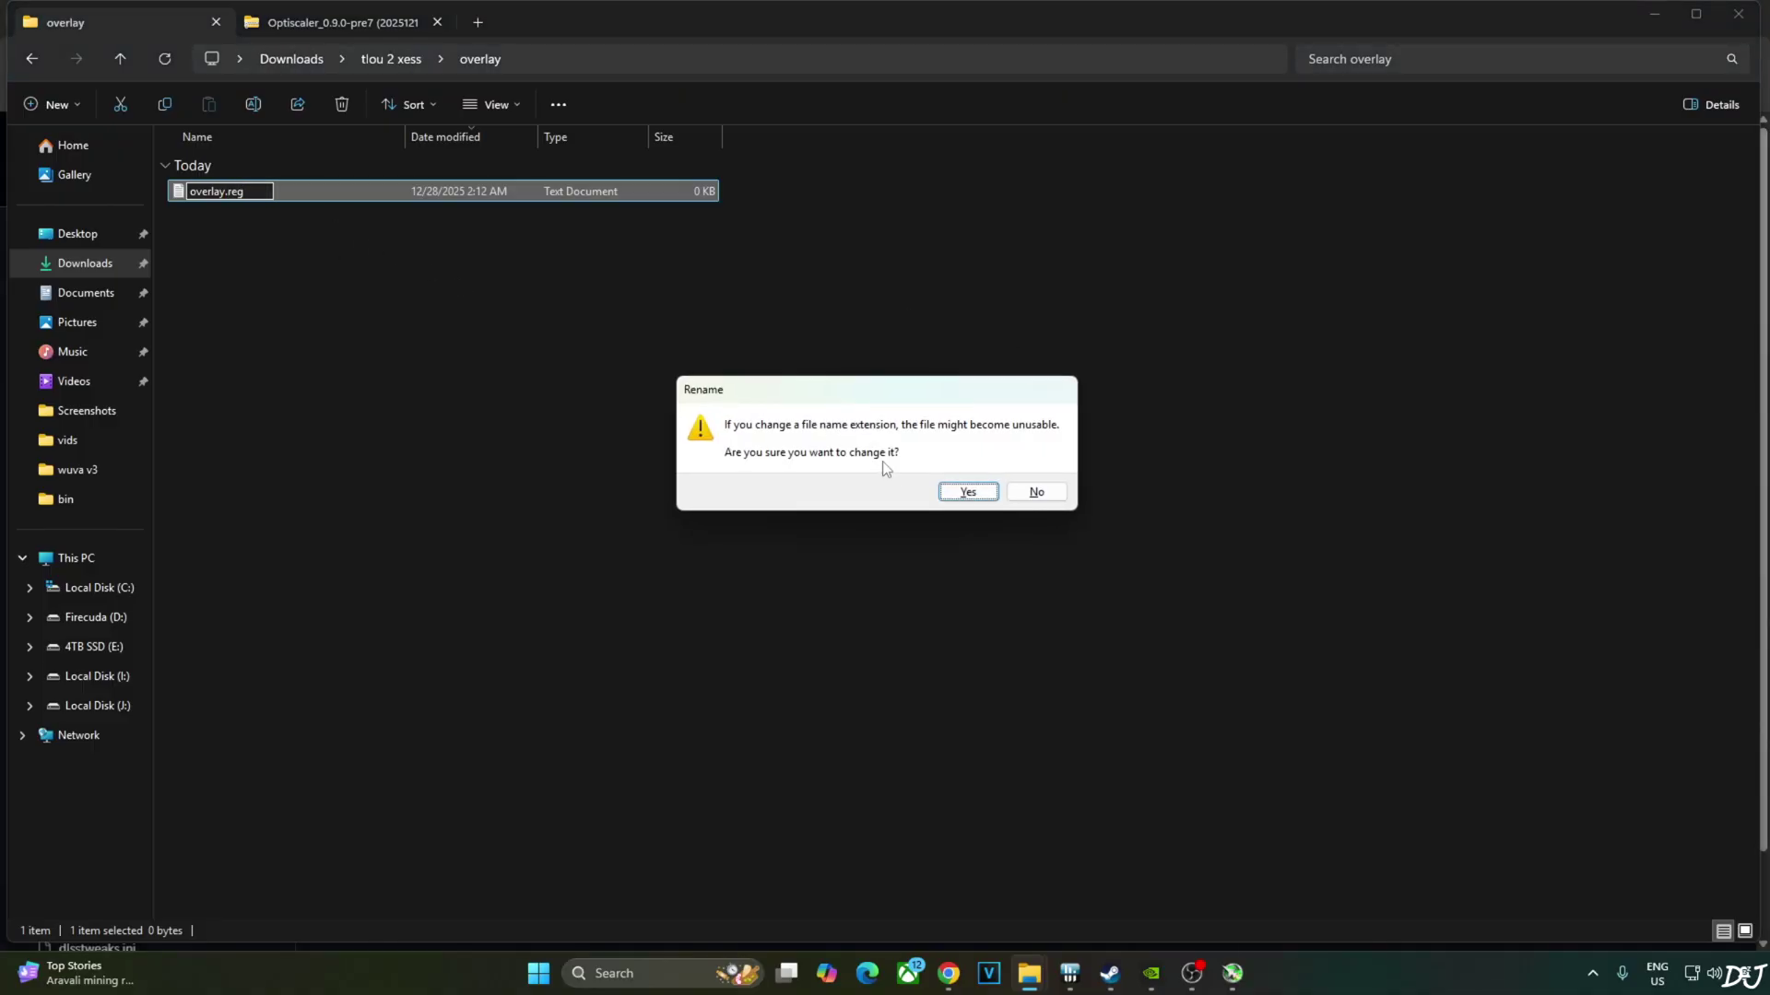
key(Return)
Paste the copied ShowDlssIndicator registry text into overlay.reg in Notepad and save it
right_click(206, 190)
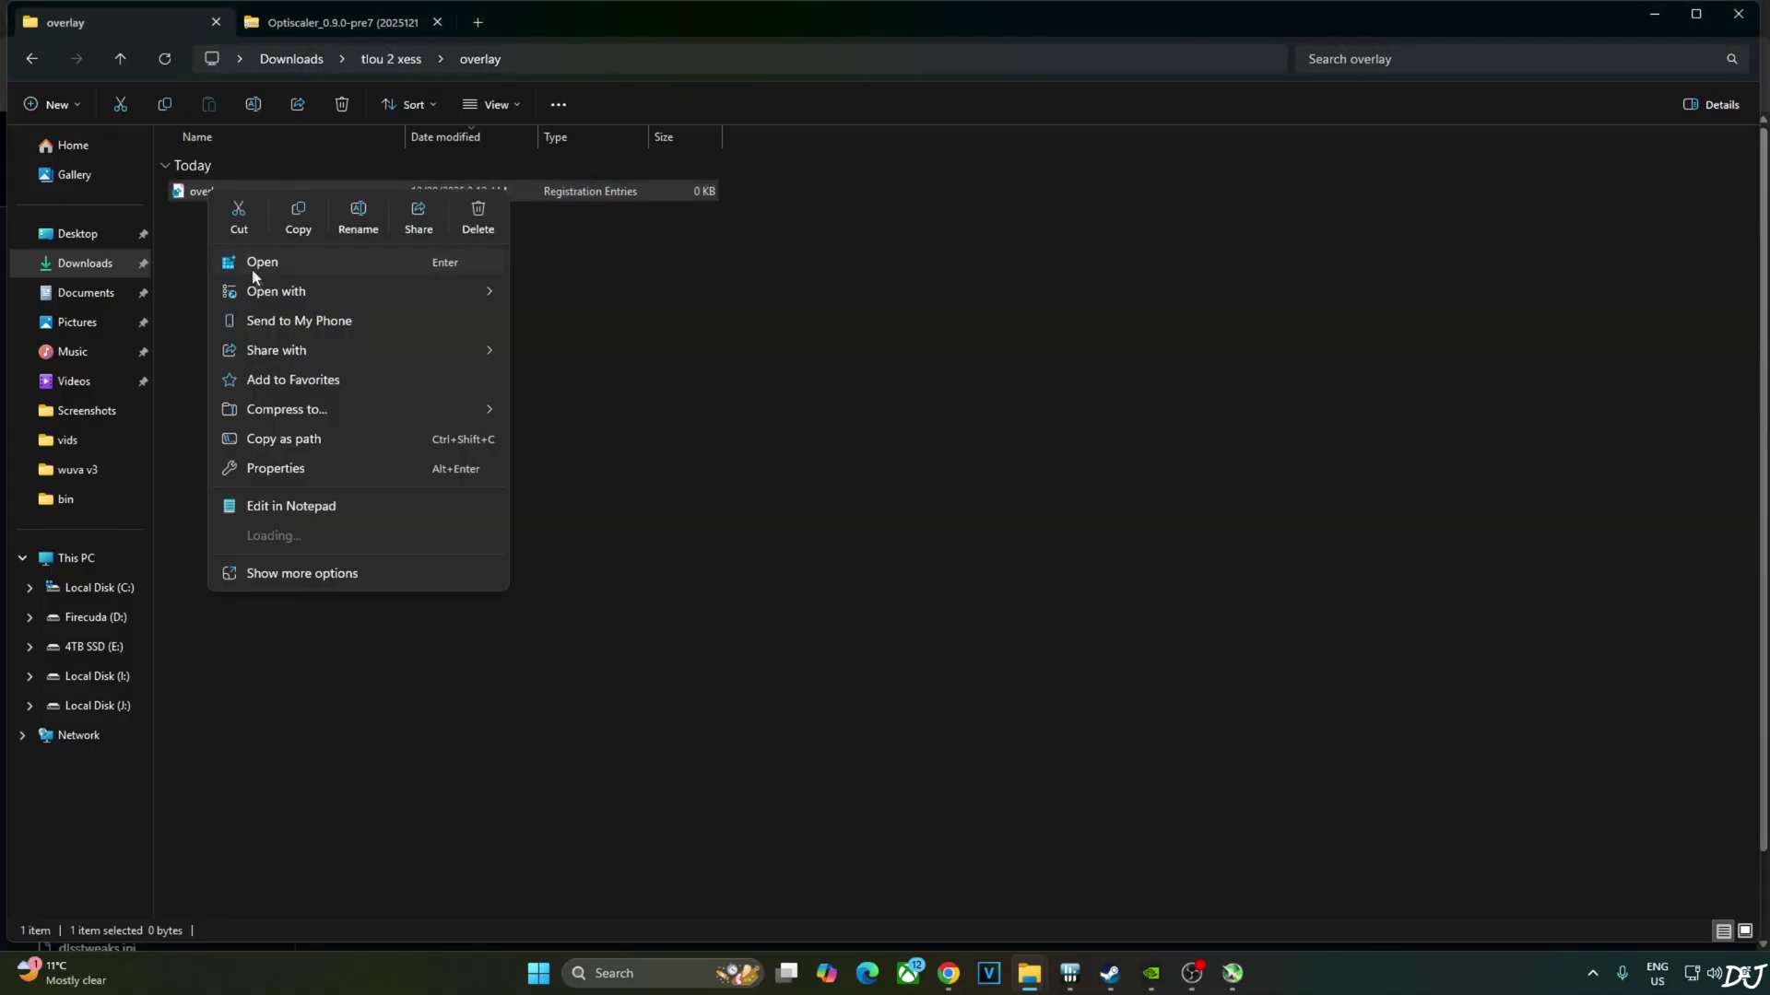
mouse_move(280, 293)
click(535, 293)
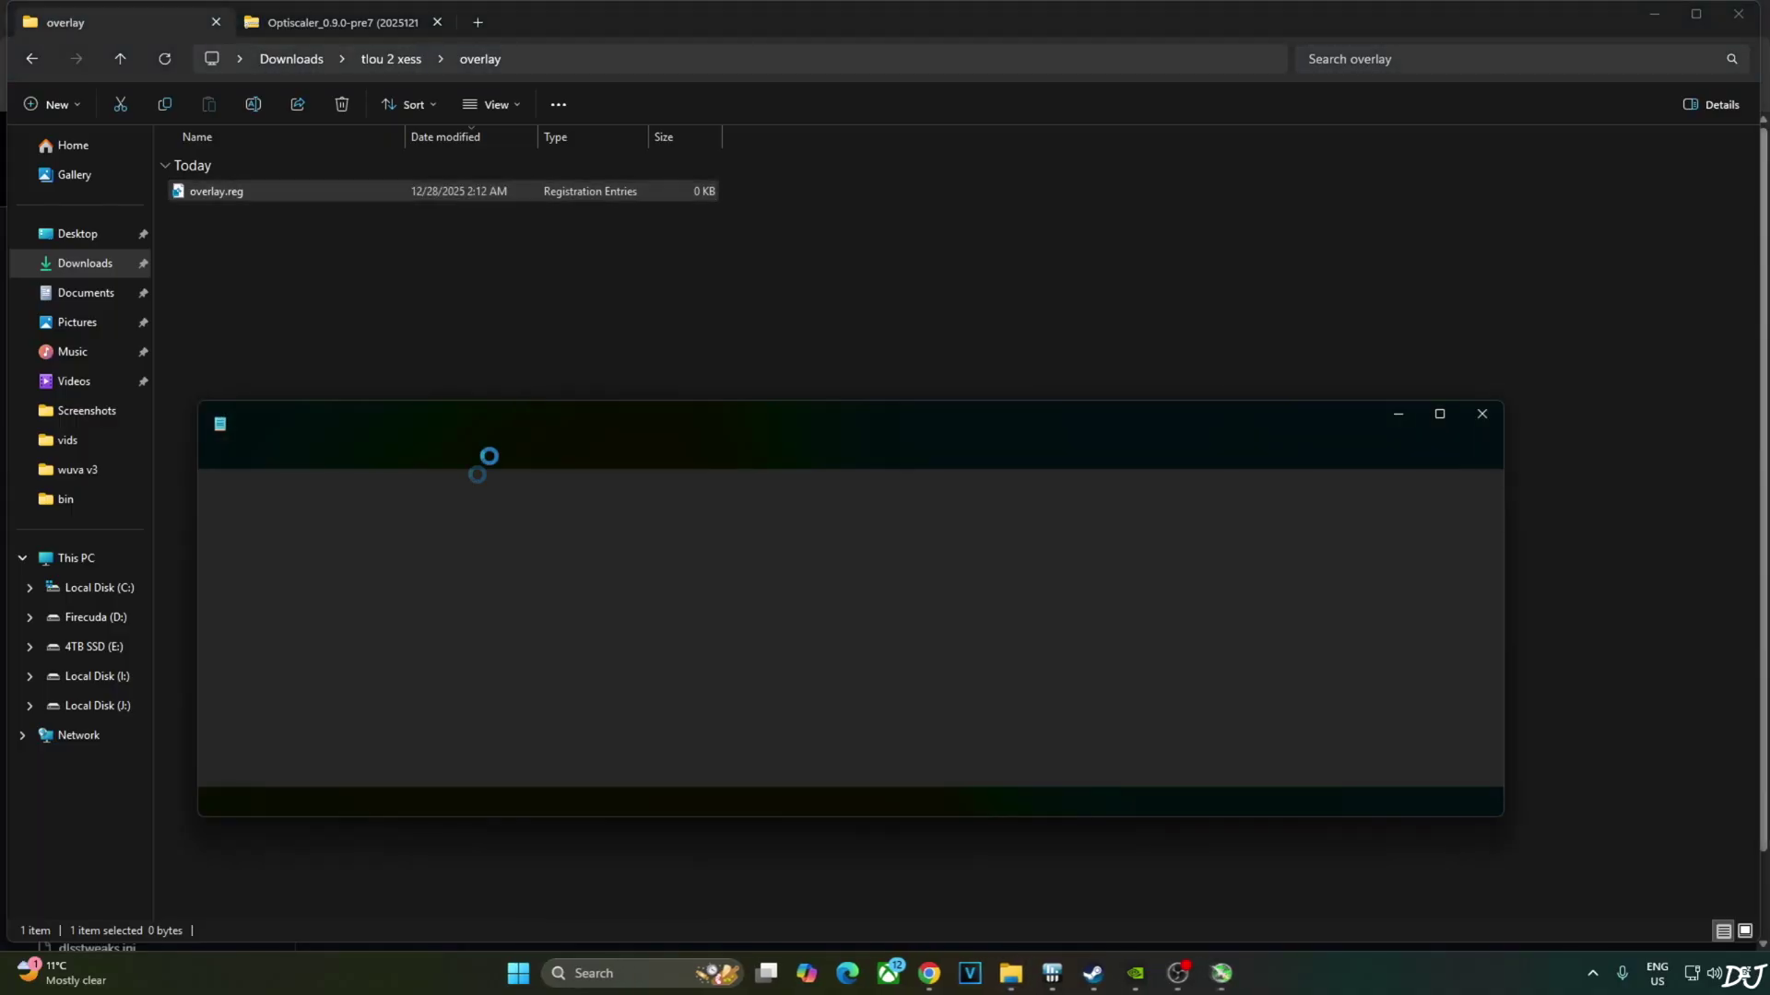
right_click(480, 513)
click(631, 839)
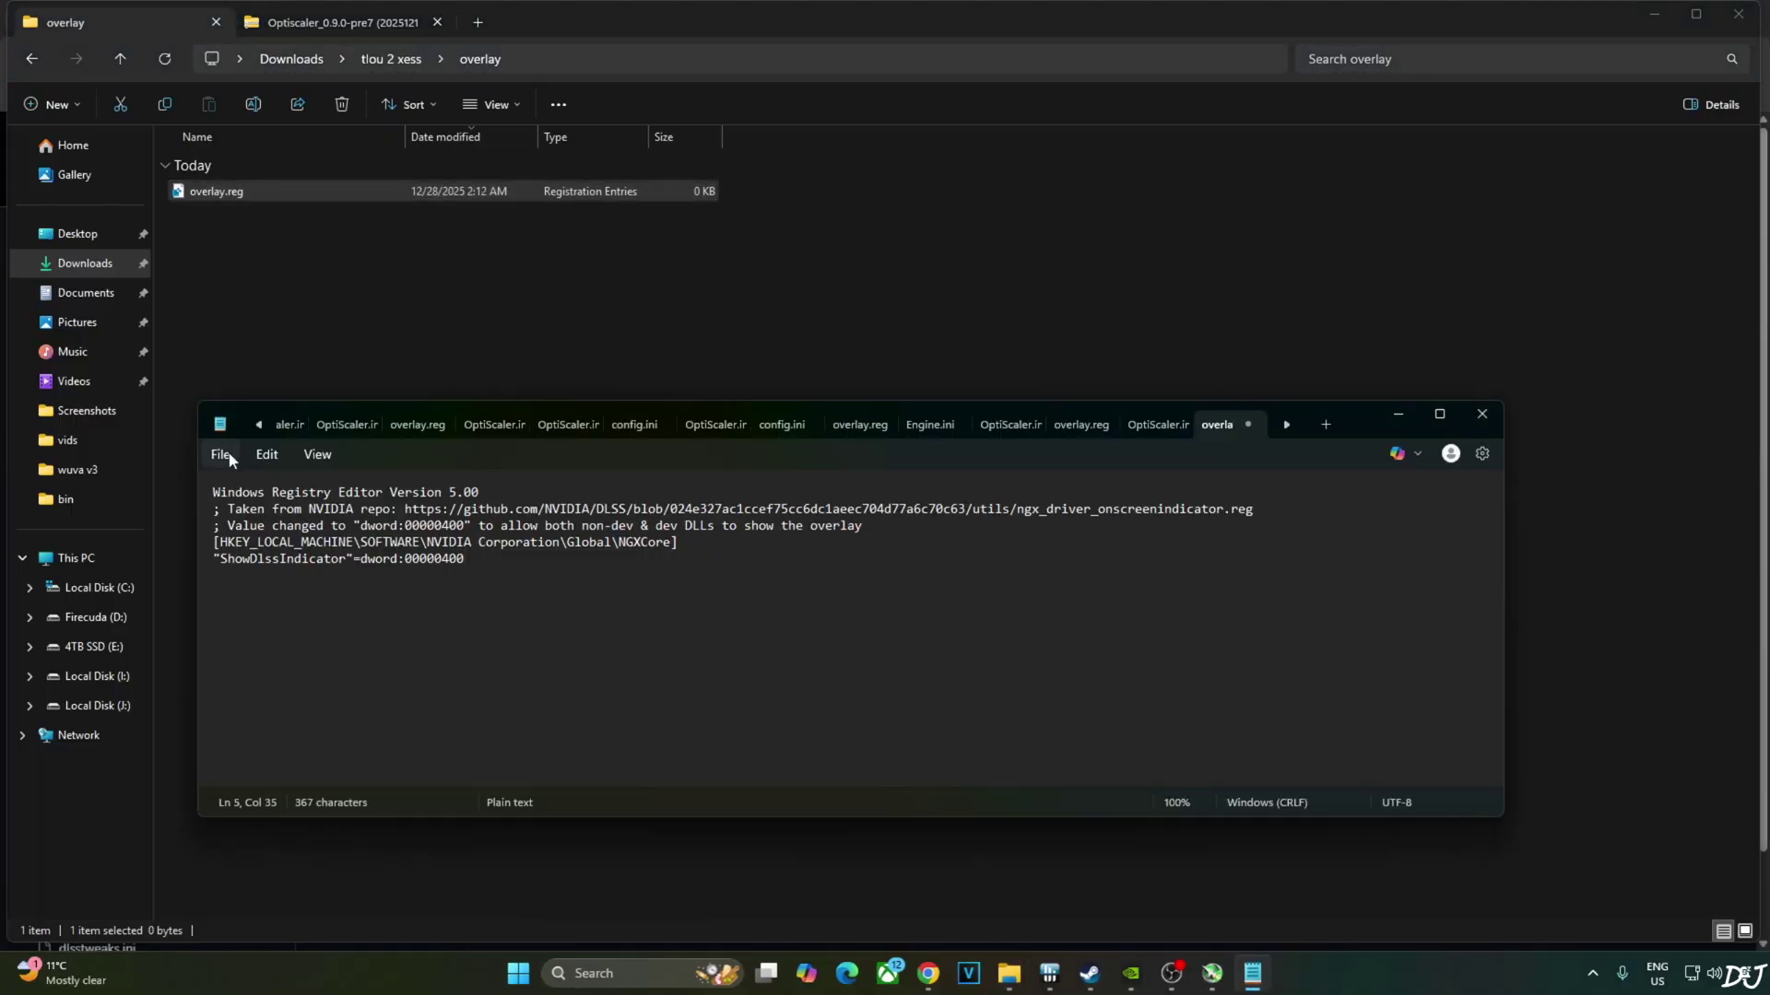
click(220, 455)
click(258, 646)
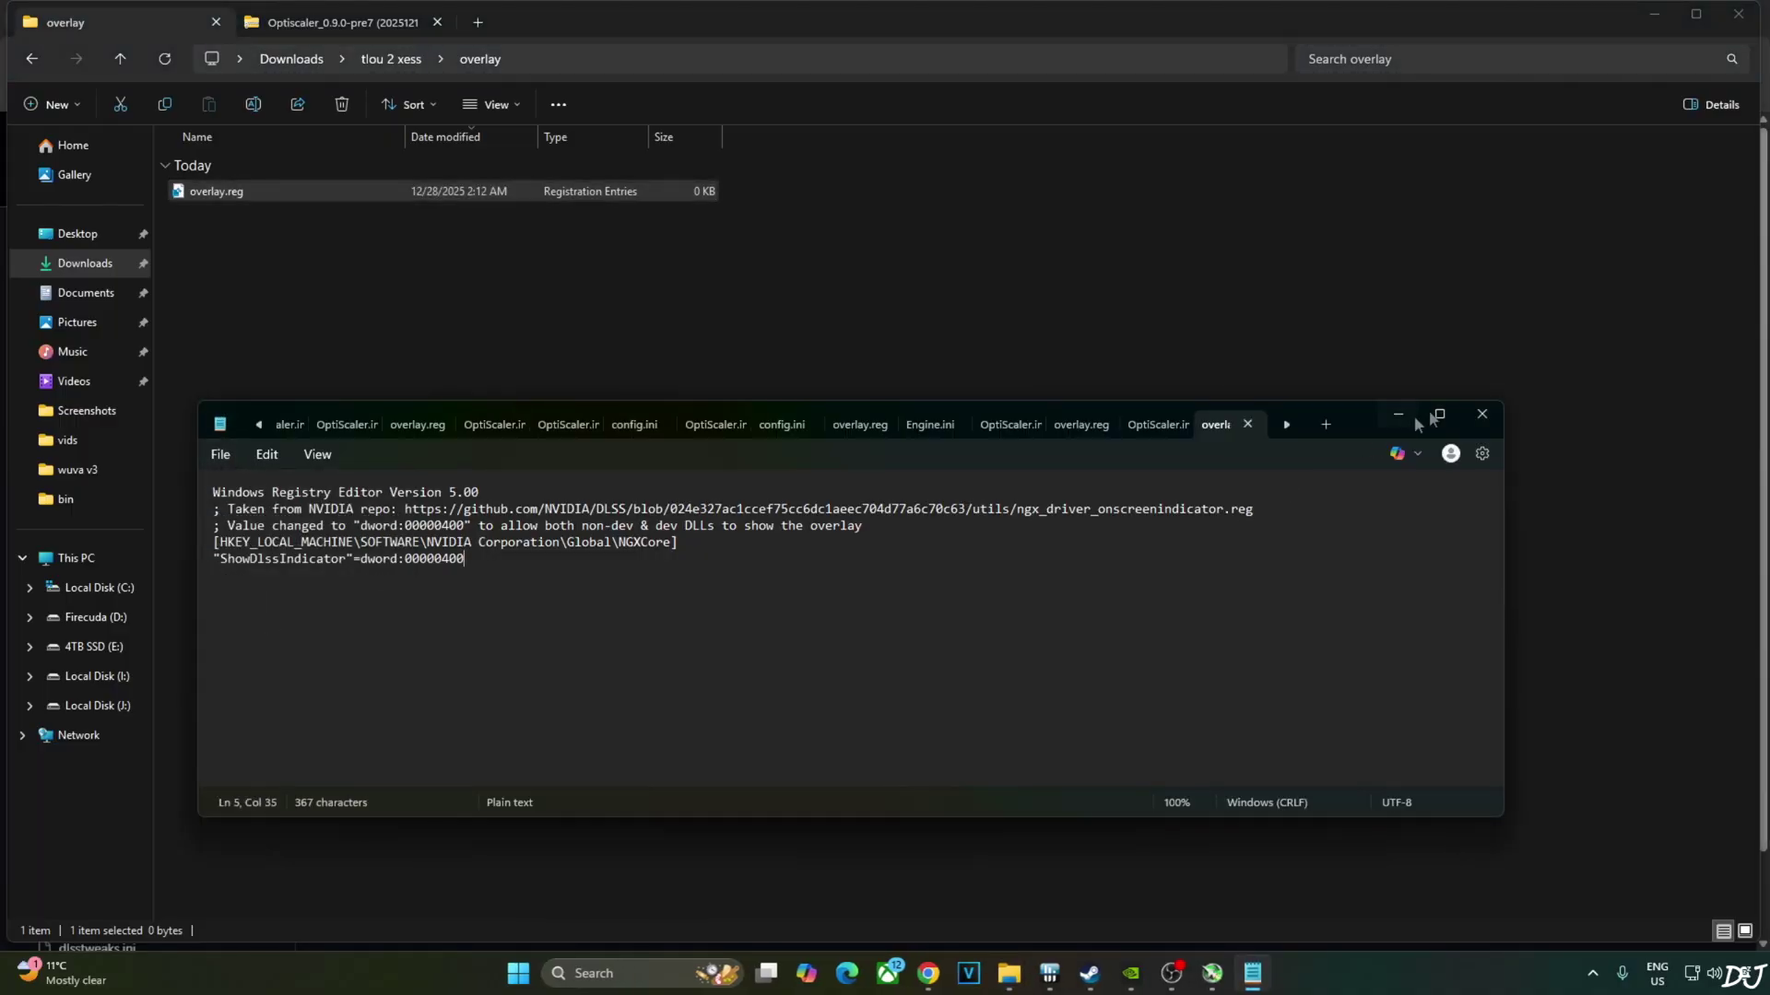
click(1482, 414)
Merge overlay.reg into the Windows registry and confirm the success message
click(218, 191)
right_click(222, 187)
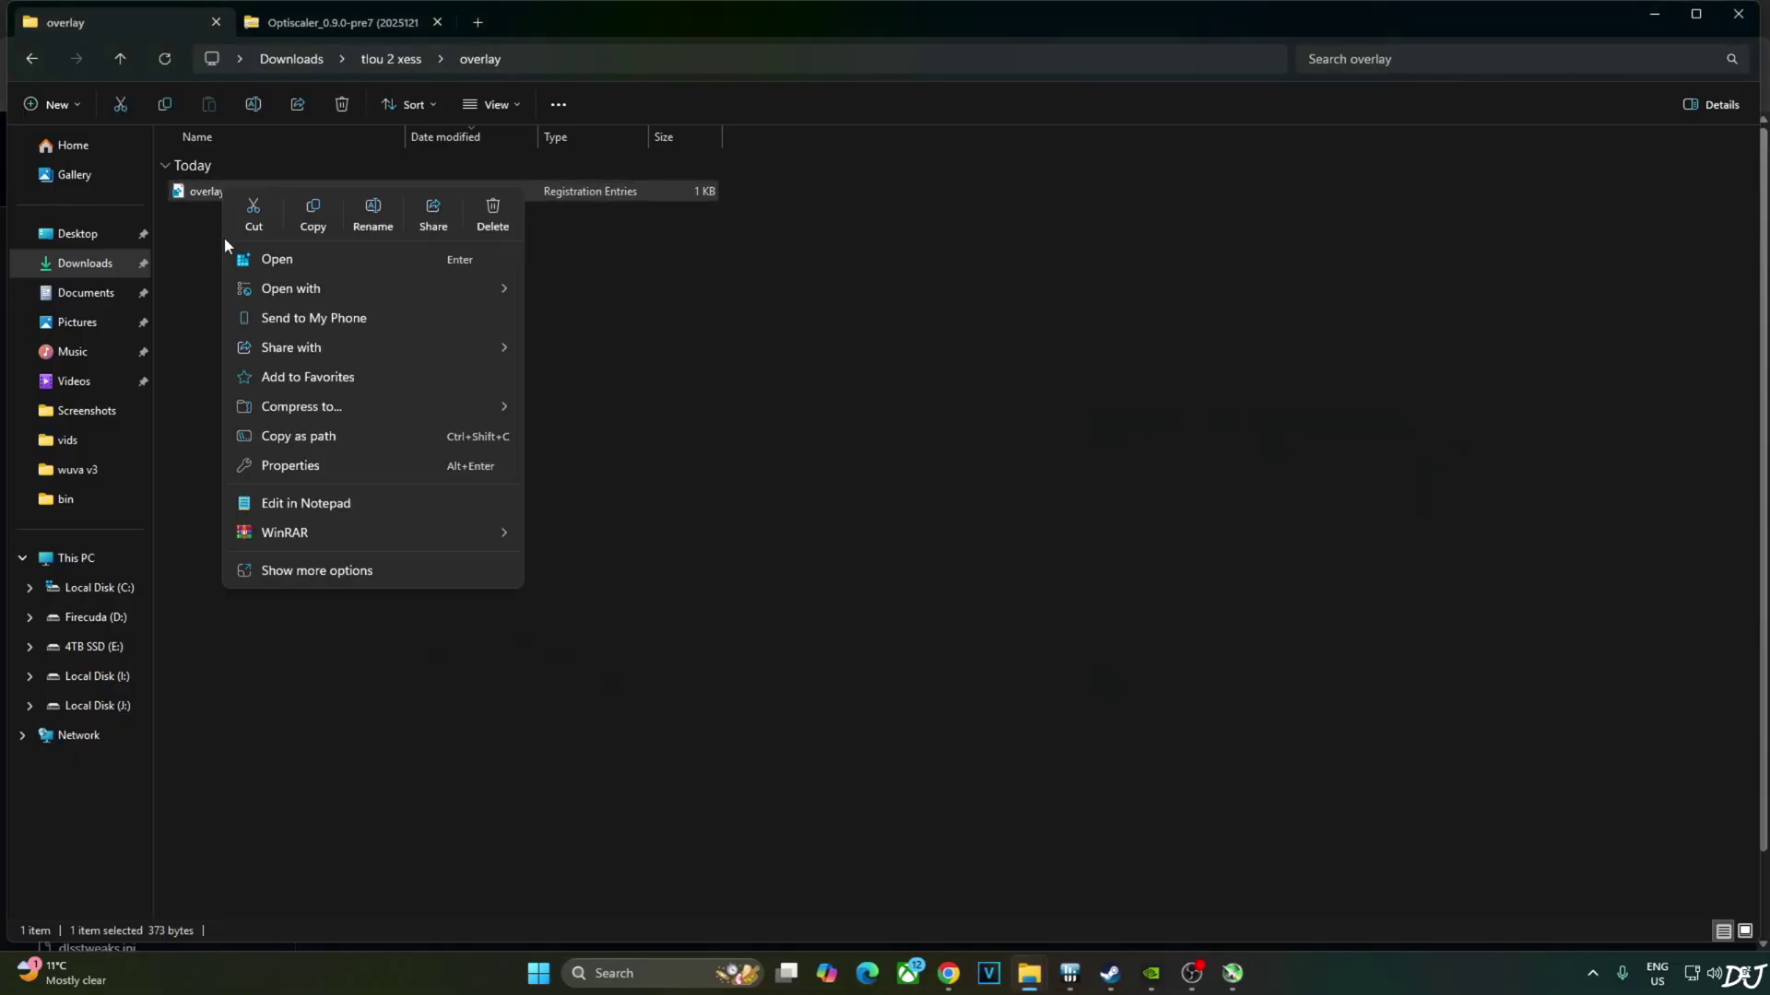
click(273, 262)
click(1021, 505)
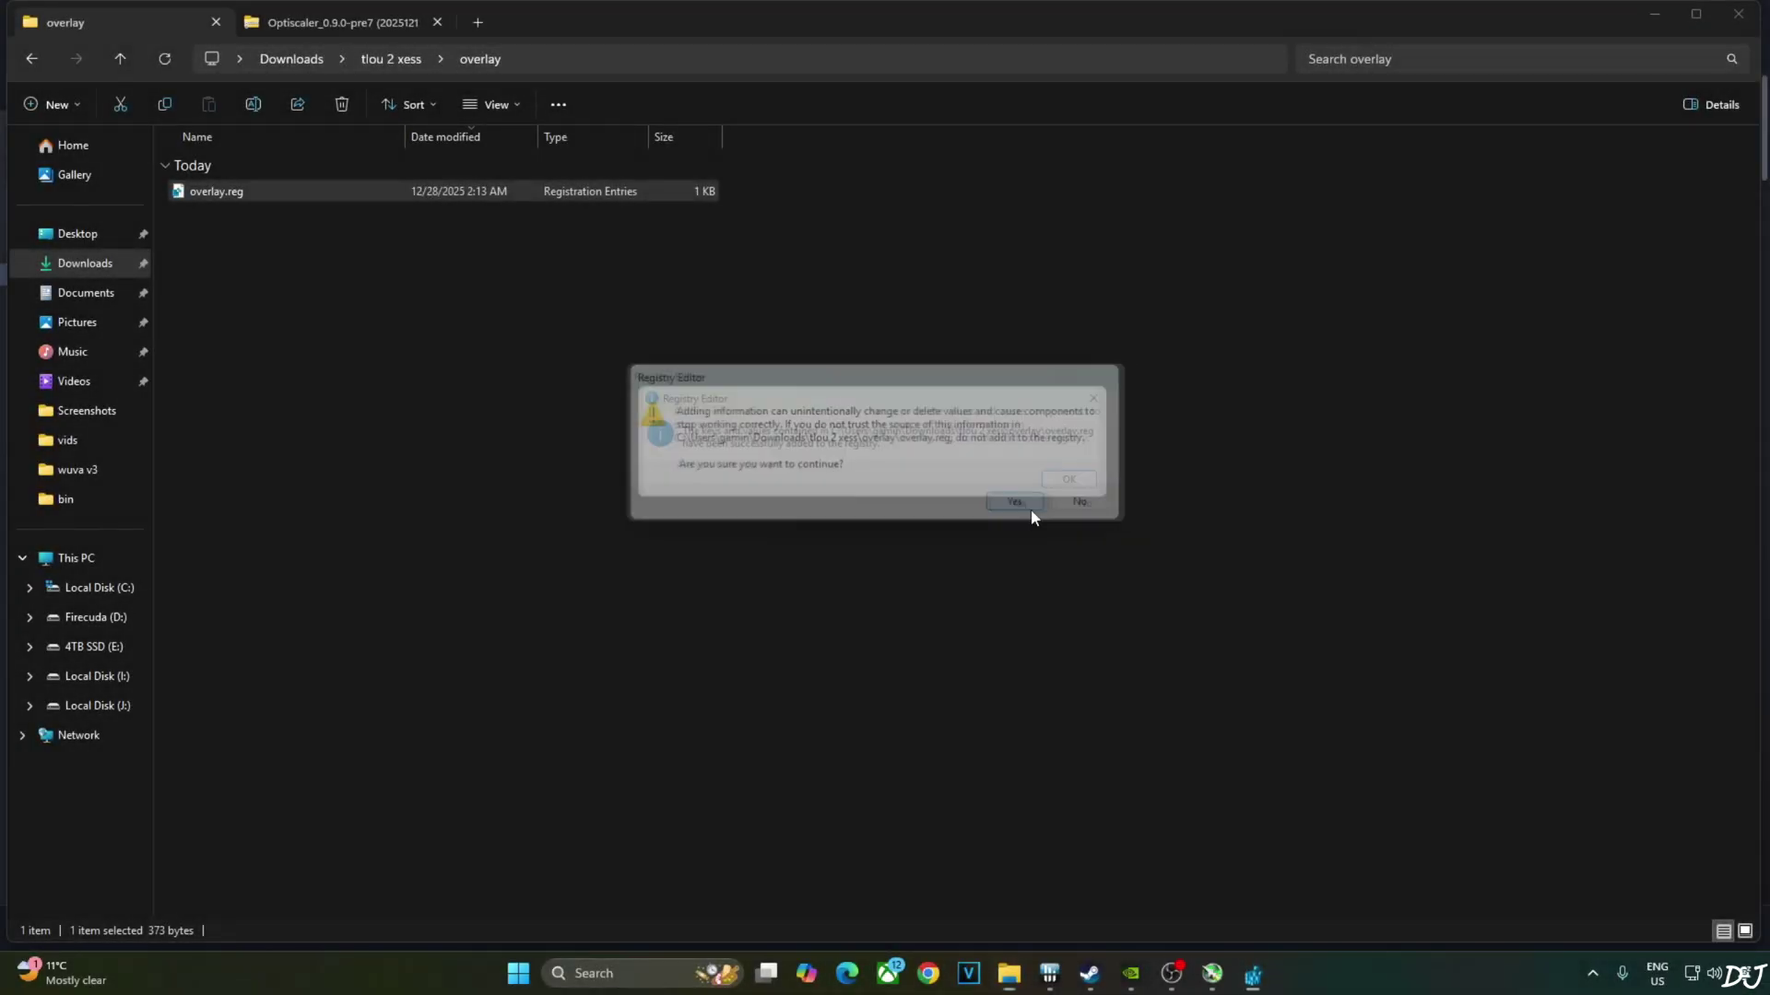
click(1093, 487)
click(1091, 498)
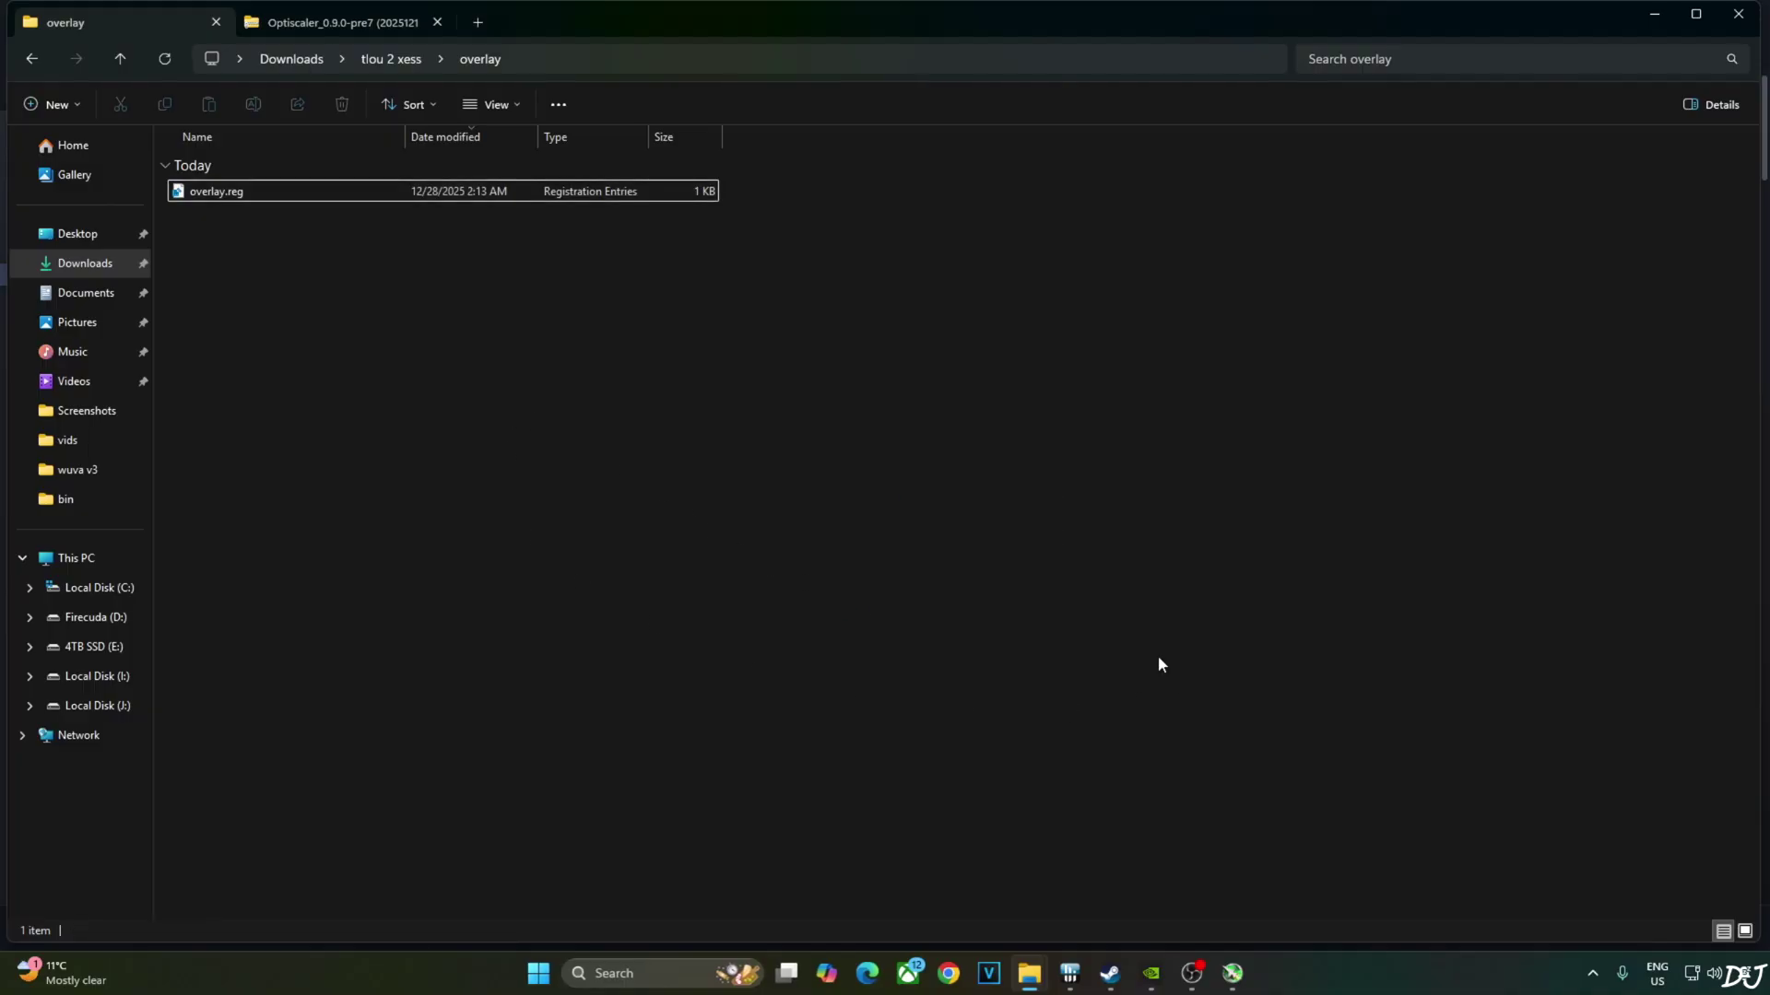
Launch NVIDIA App and check The Last of Us Part II Remastered's DLSS model preset, leaving it at Latest
key(super)
text(nvidia)
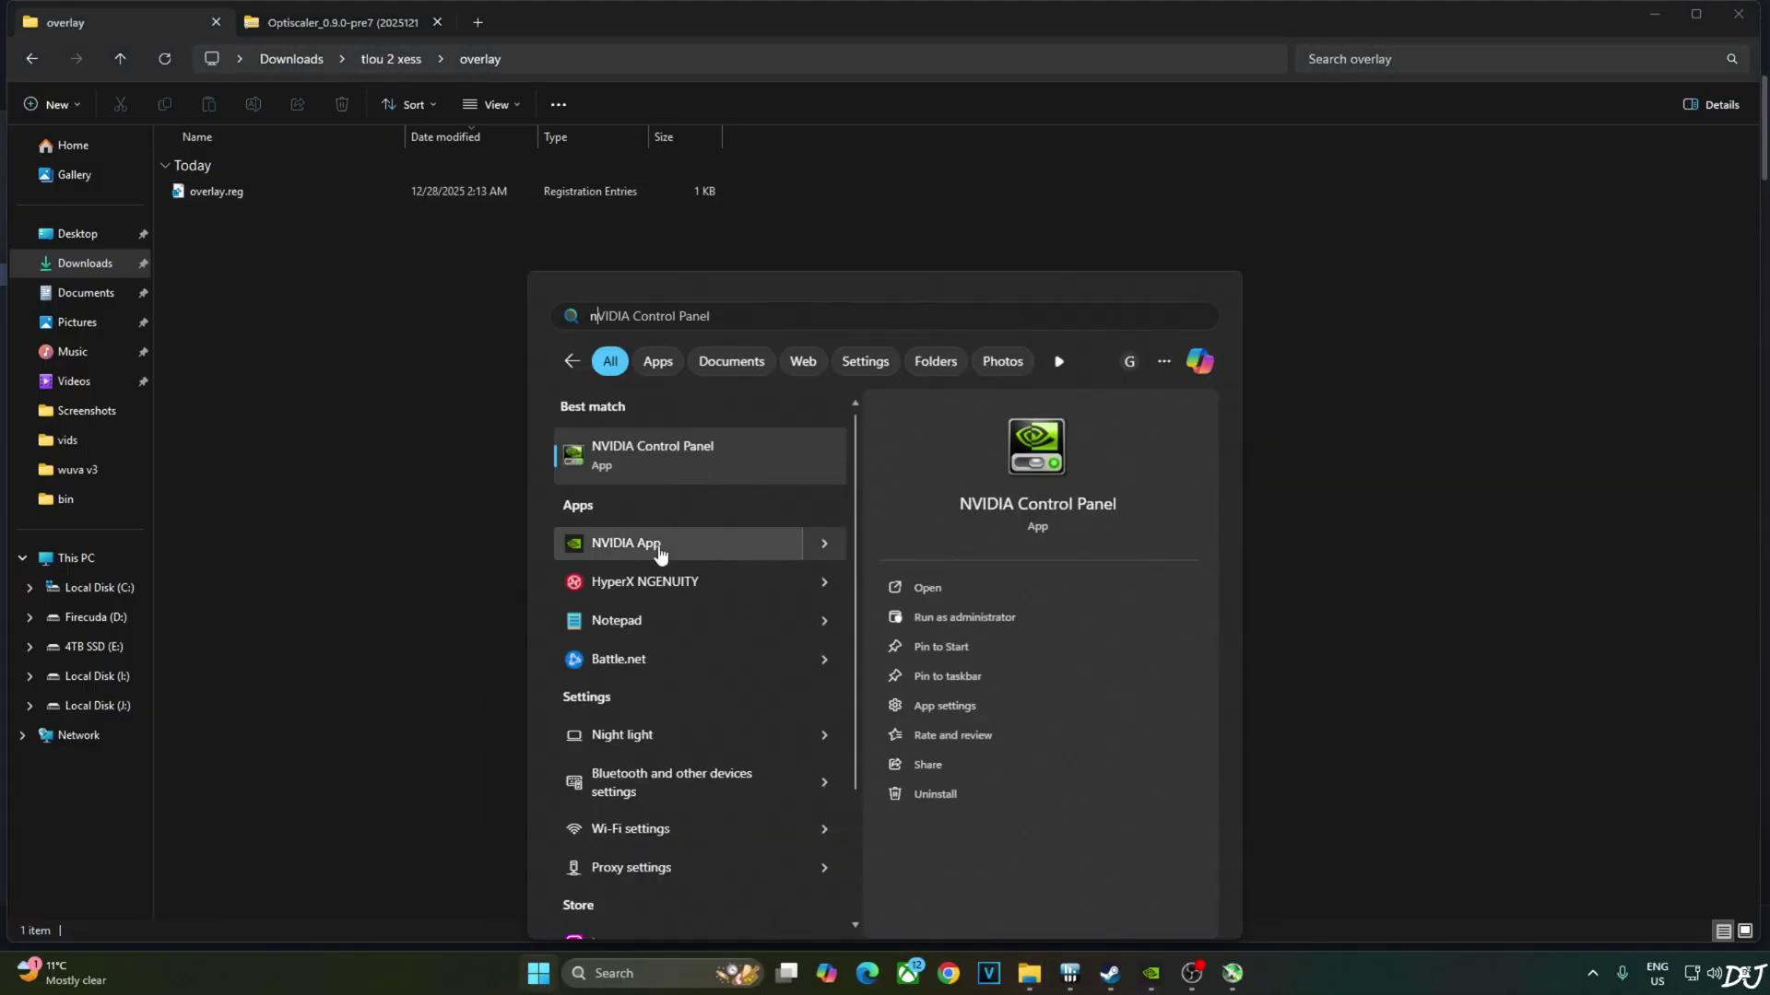
click(645, 550)
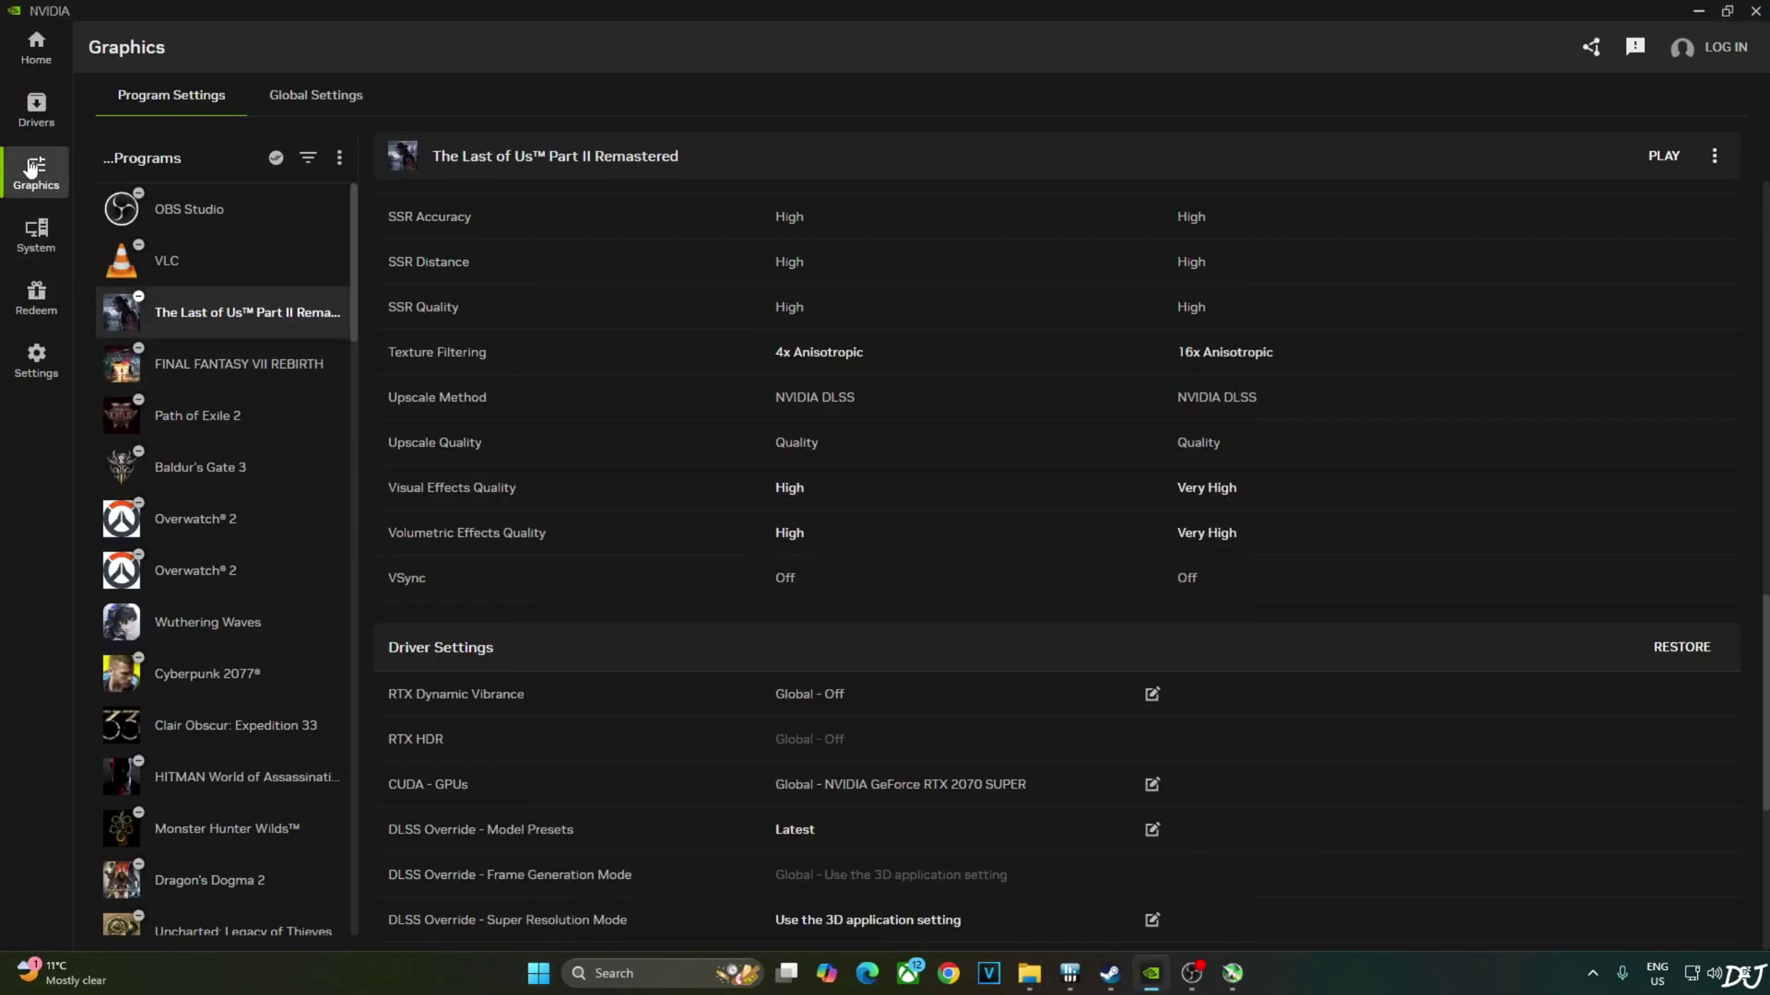
click(341, 158)
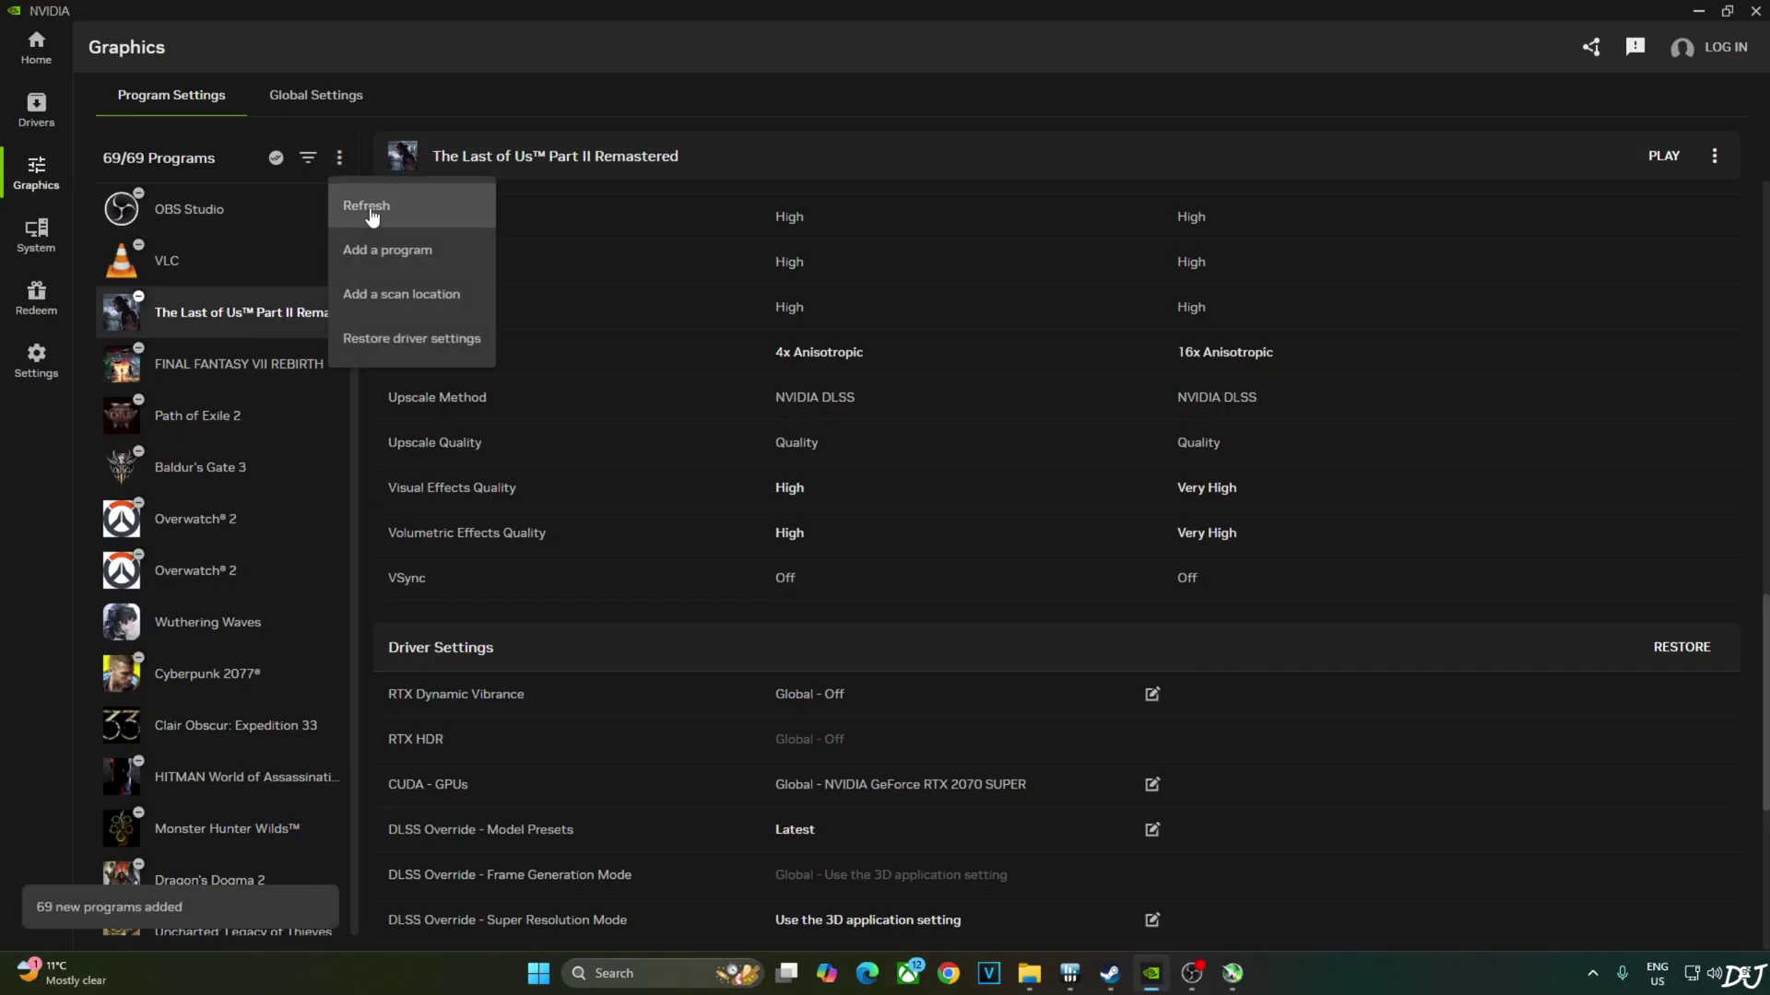
click(349, 124)
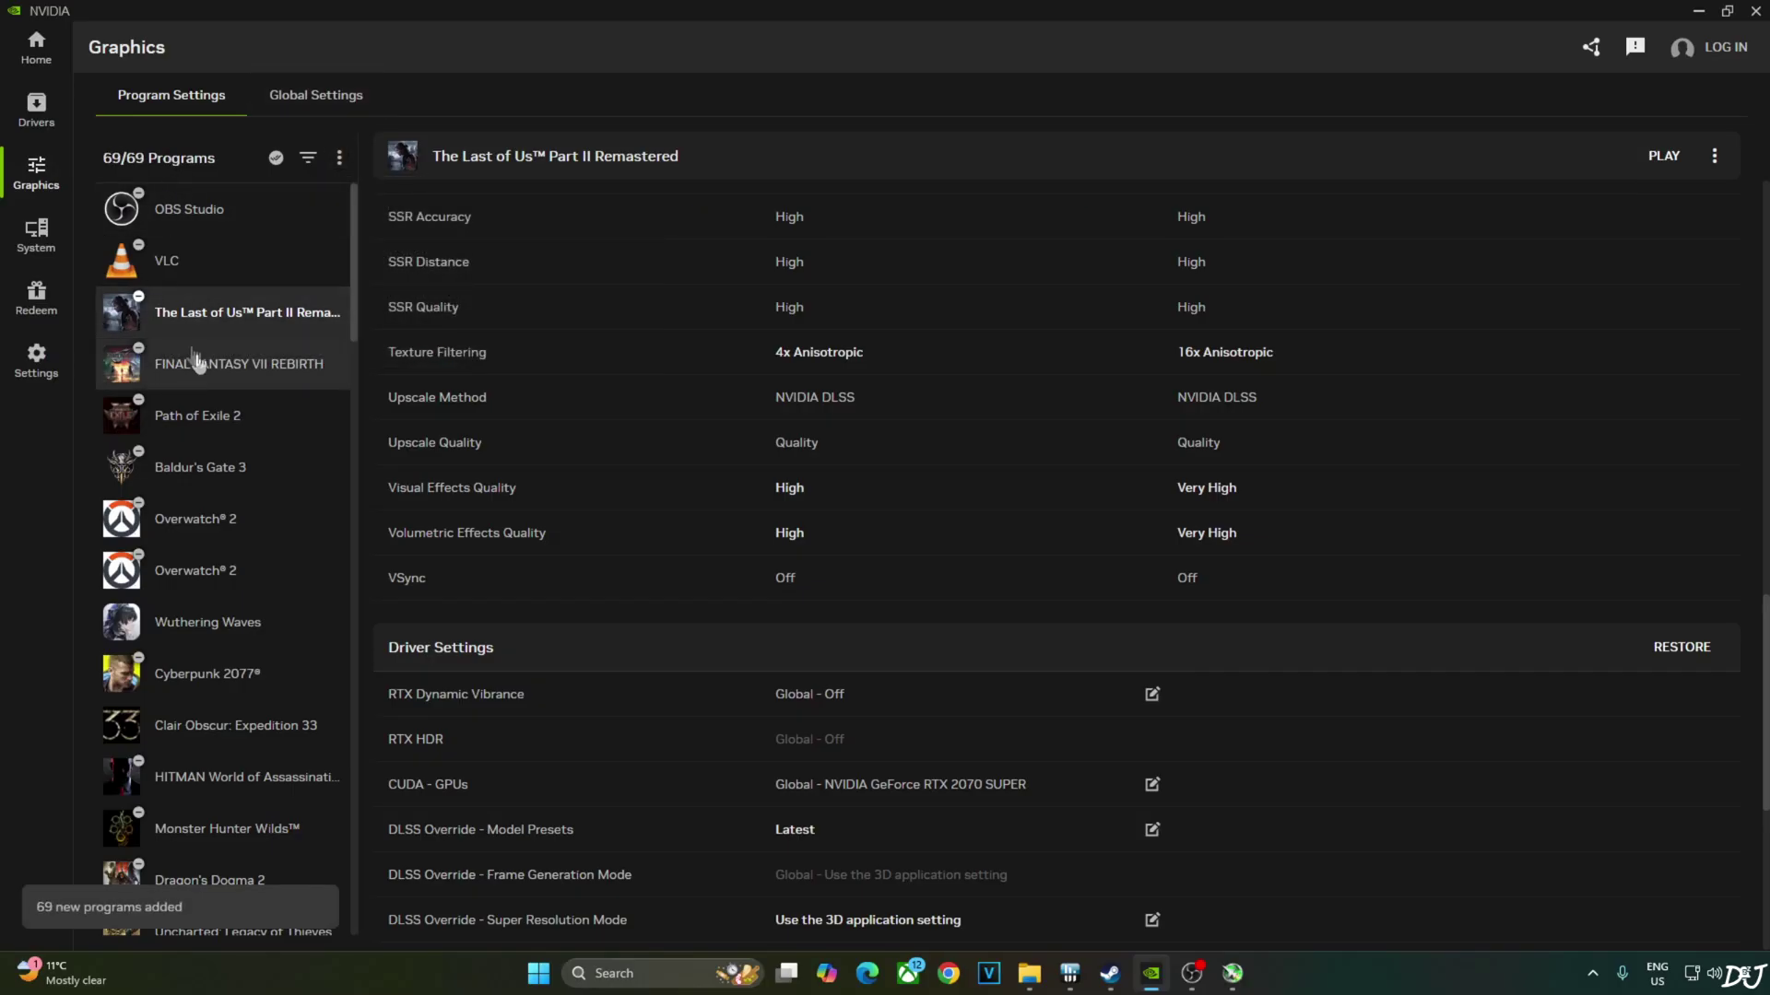
scroll(760, 529, down, 1)
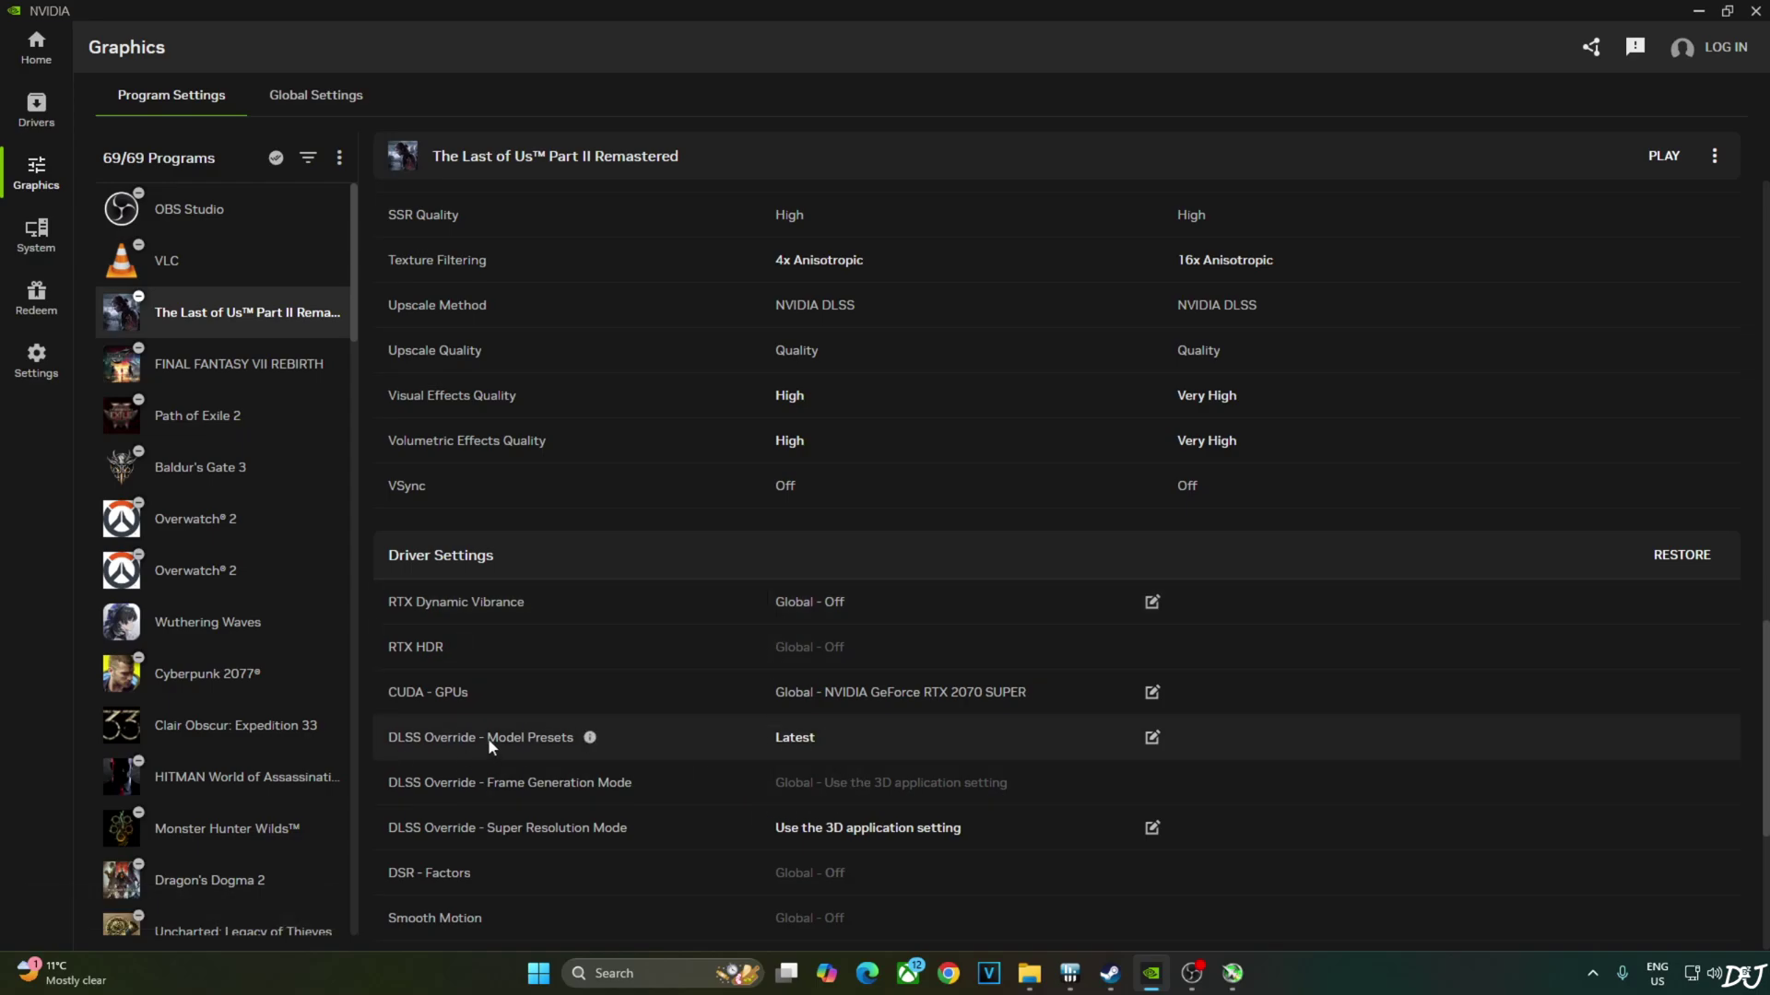
click(1152, 737)
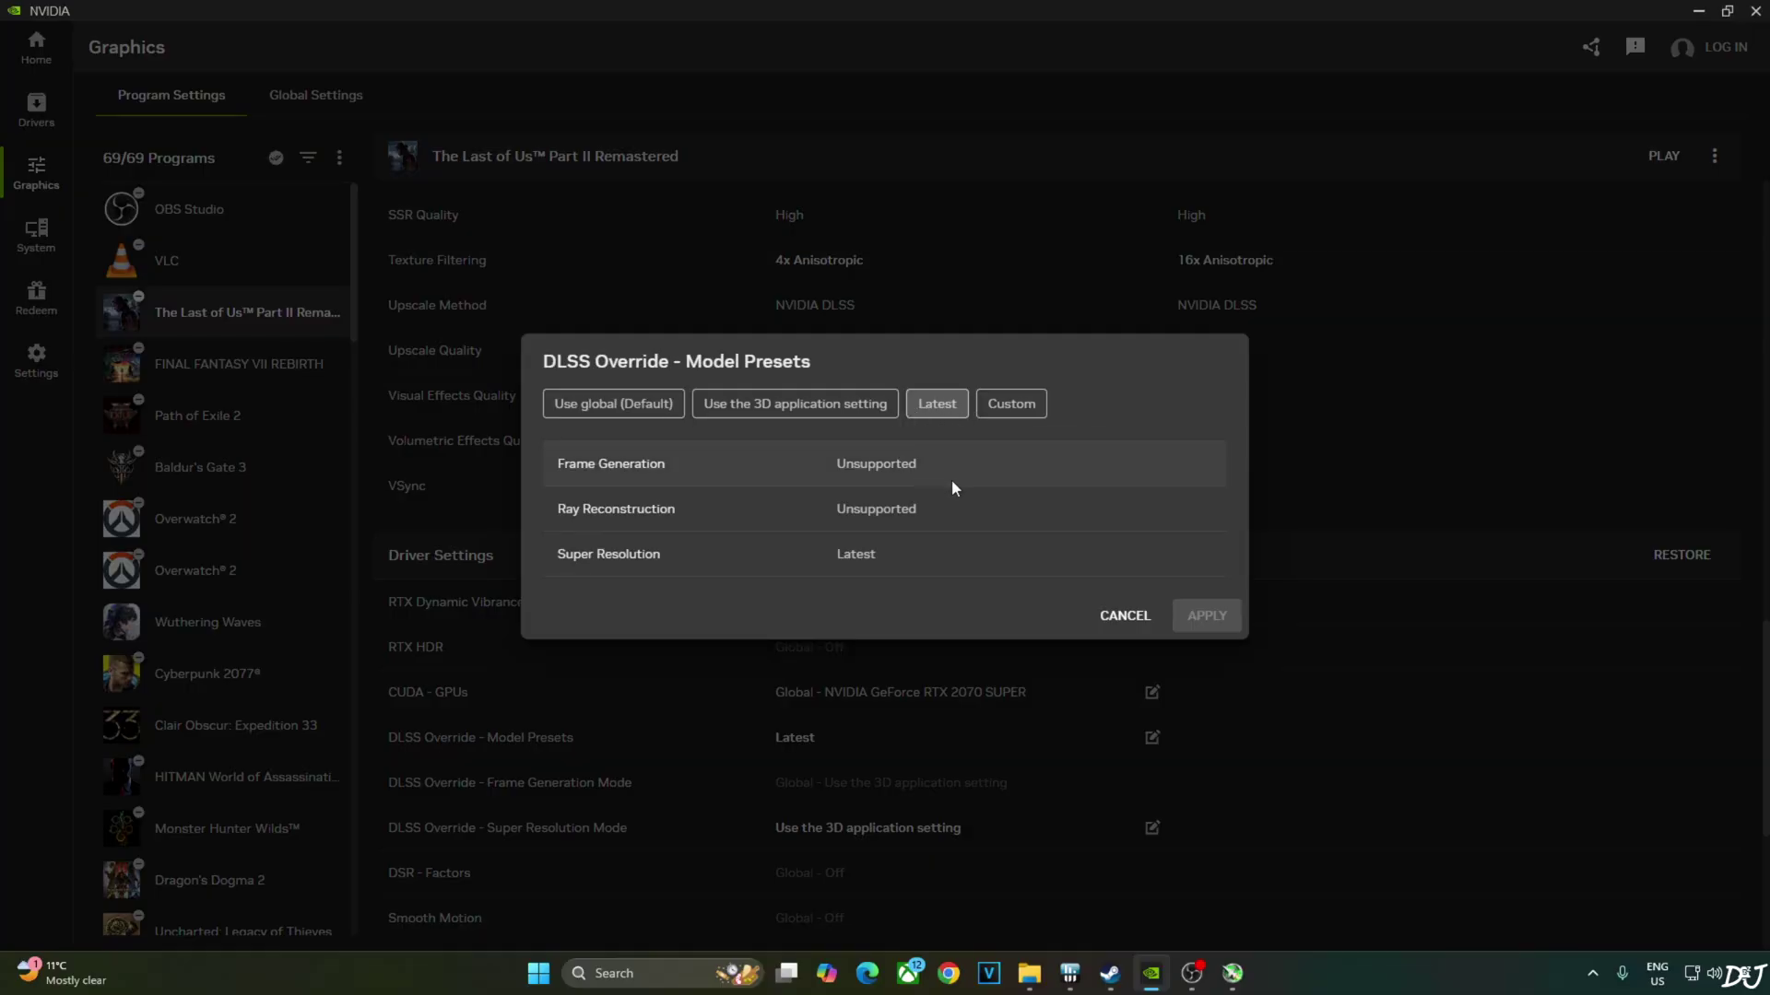
click(1126, 617)
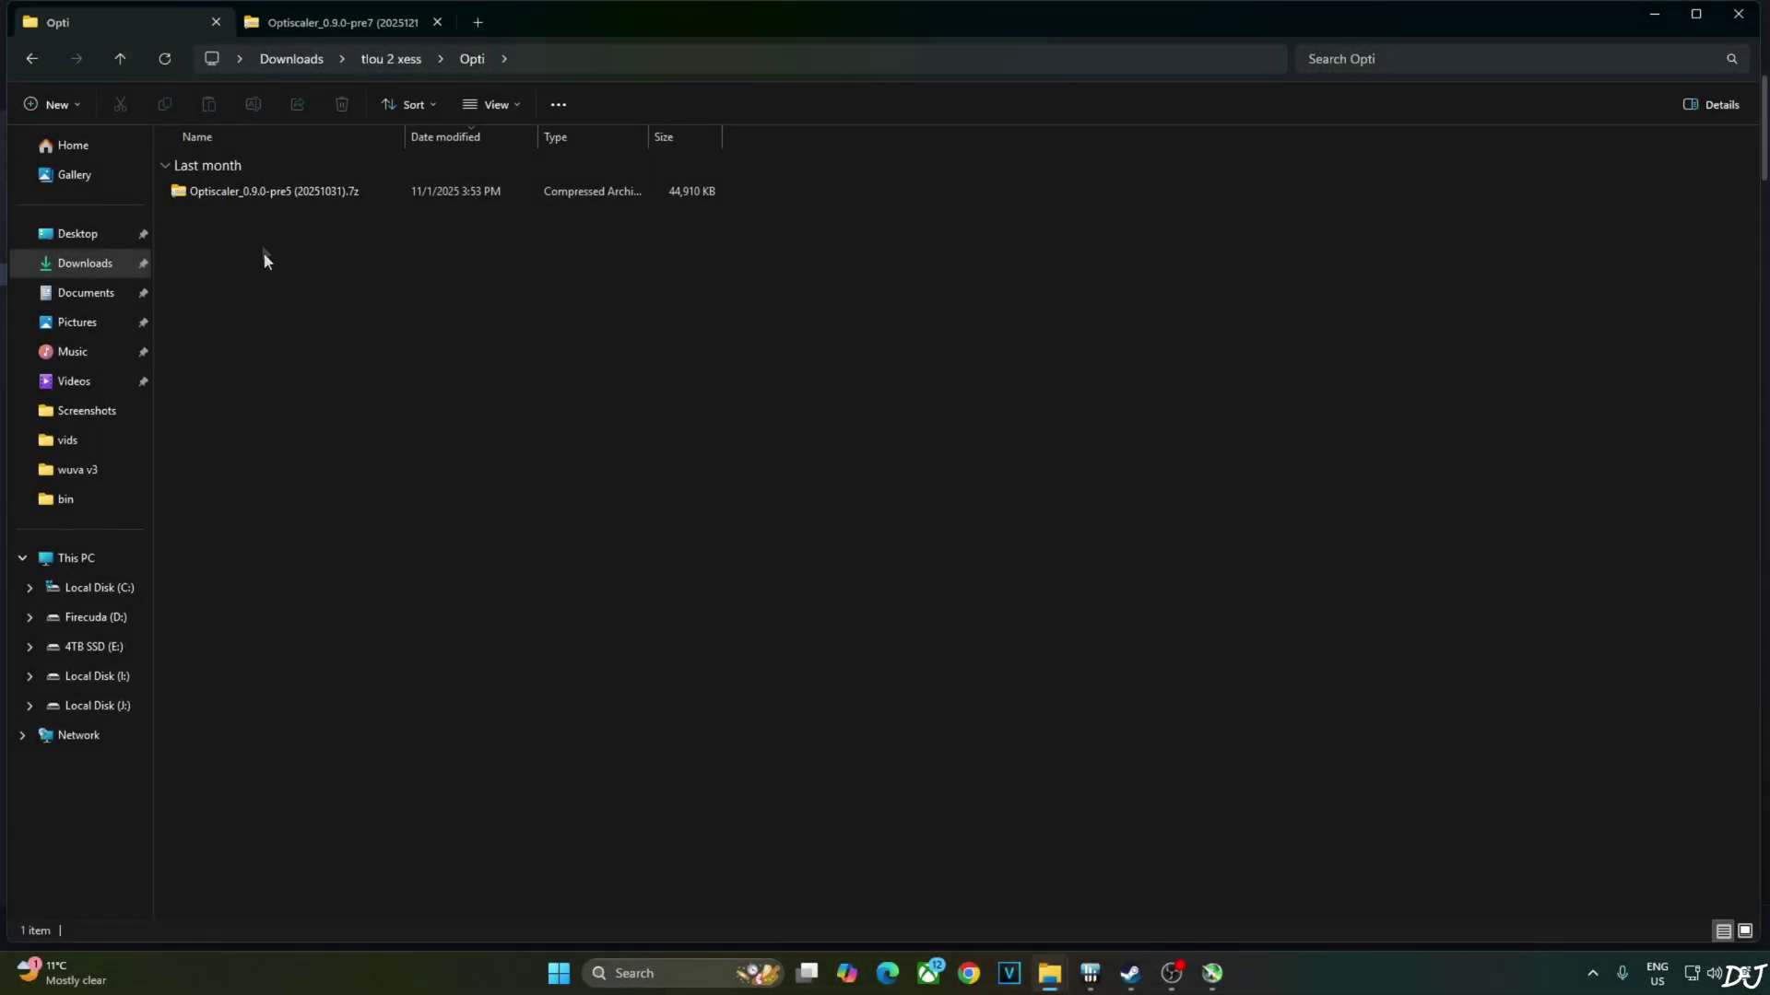
Open Optiscaler_0.9.0-pre5 (20251031).7z and copy OptiScaler.ini/.dll, libxess_fg, libxess, libxell and fakenvapi.ini/.dll
double_click(265, 191)
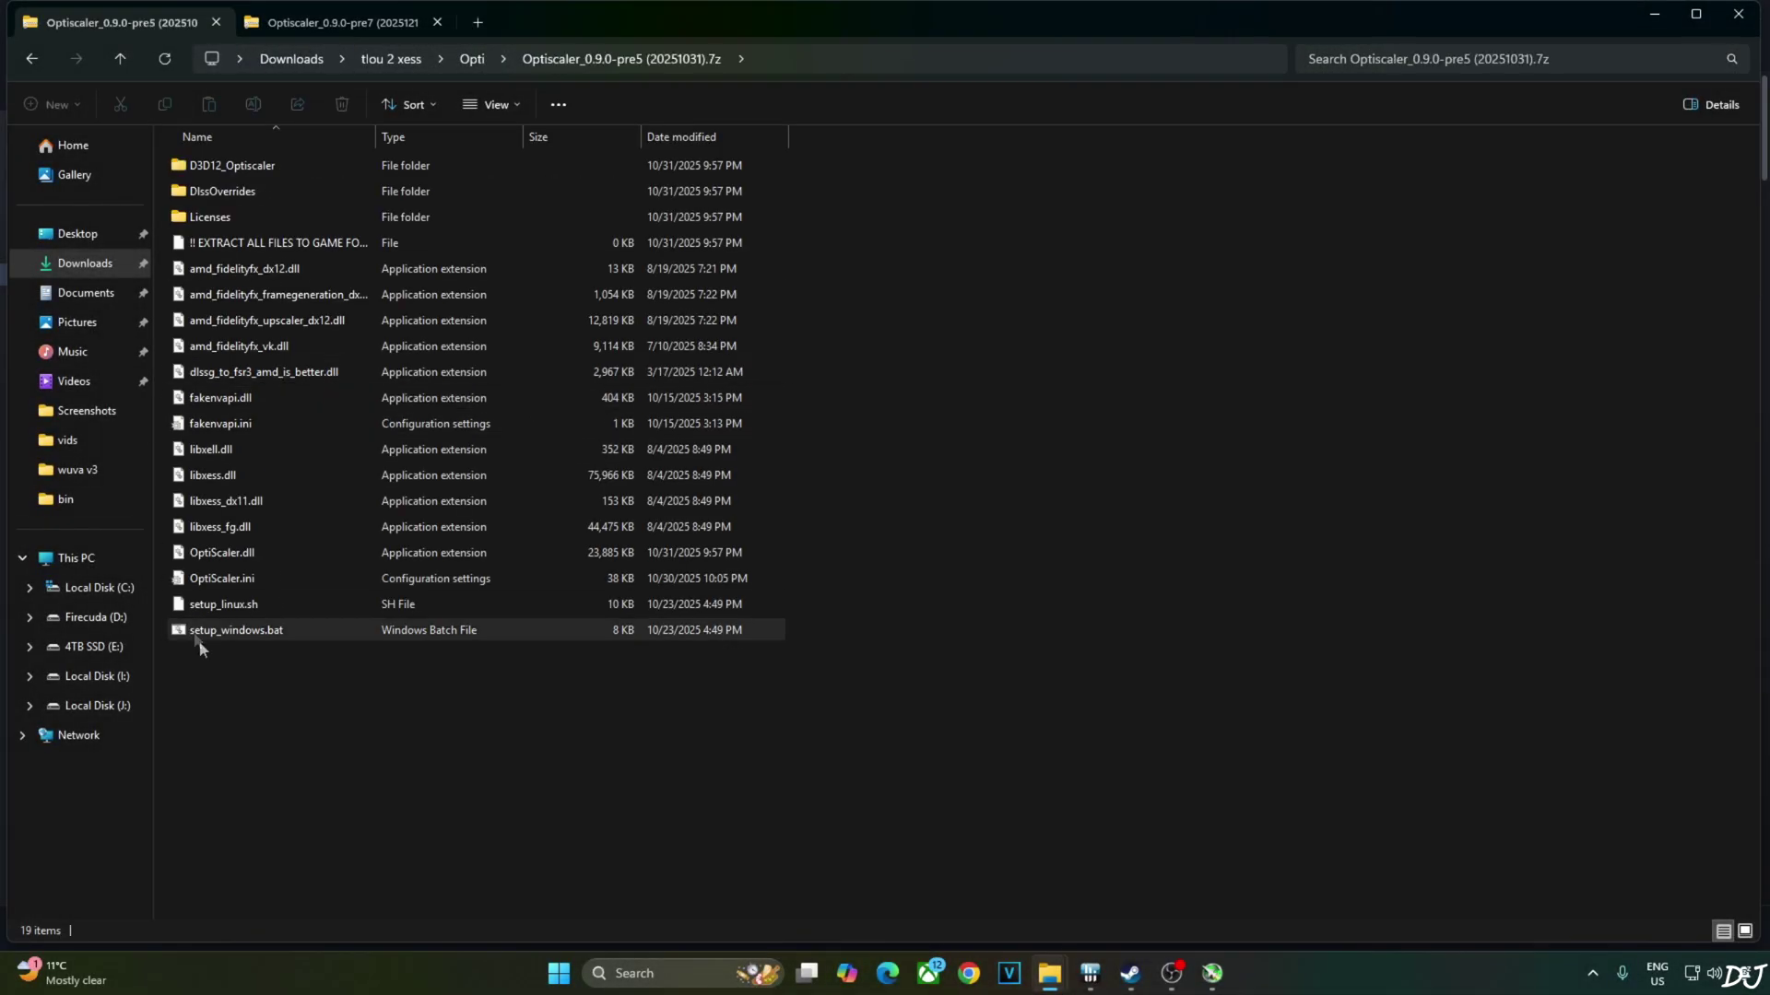
click(212, 580)
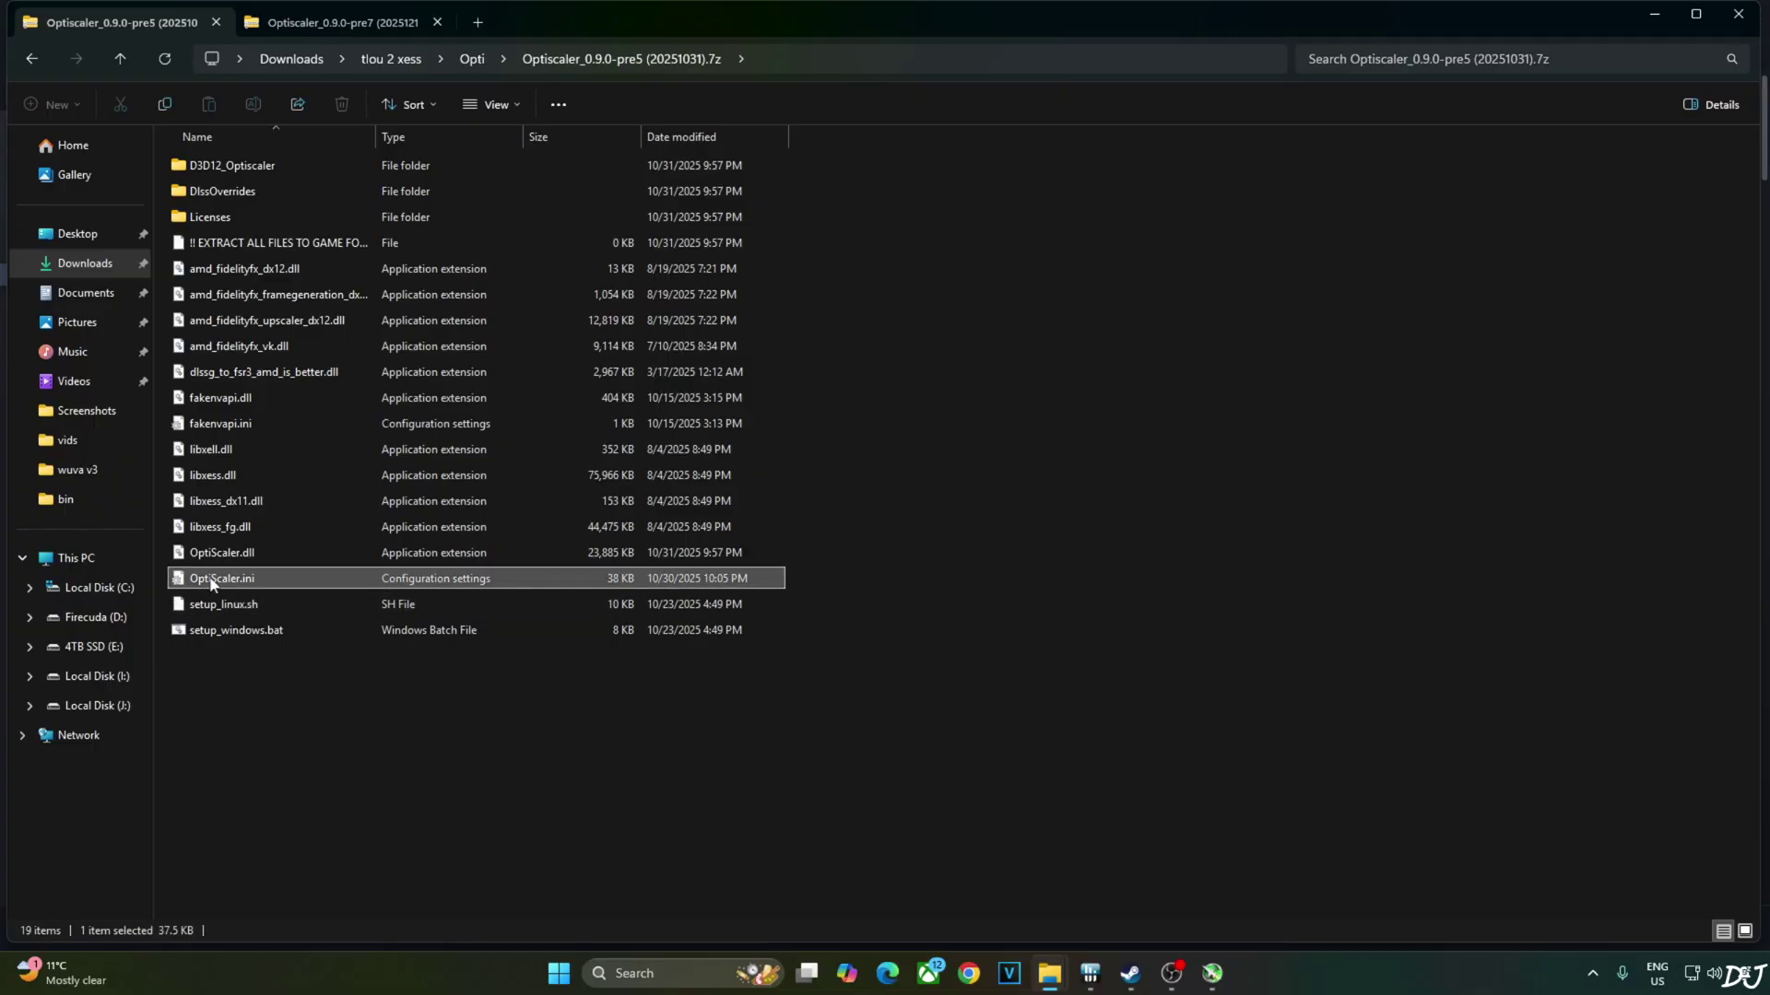
ctrl+click(222, 553)
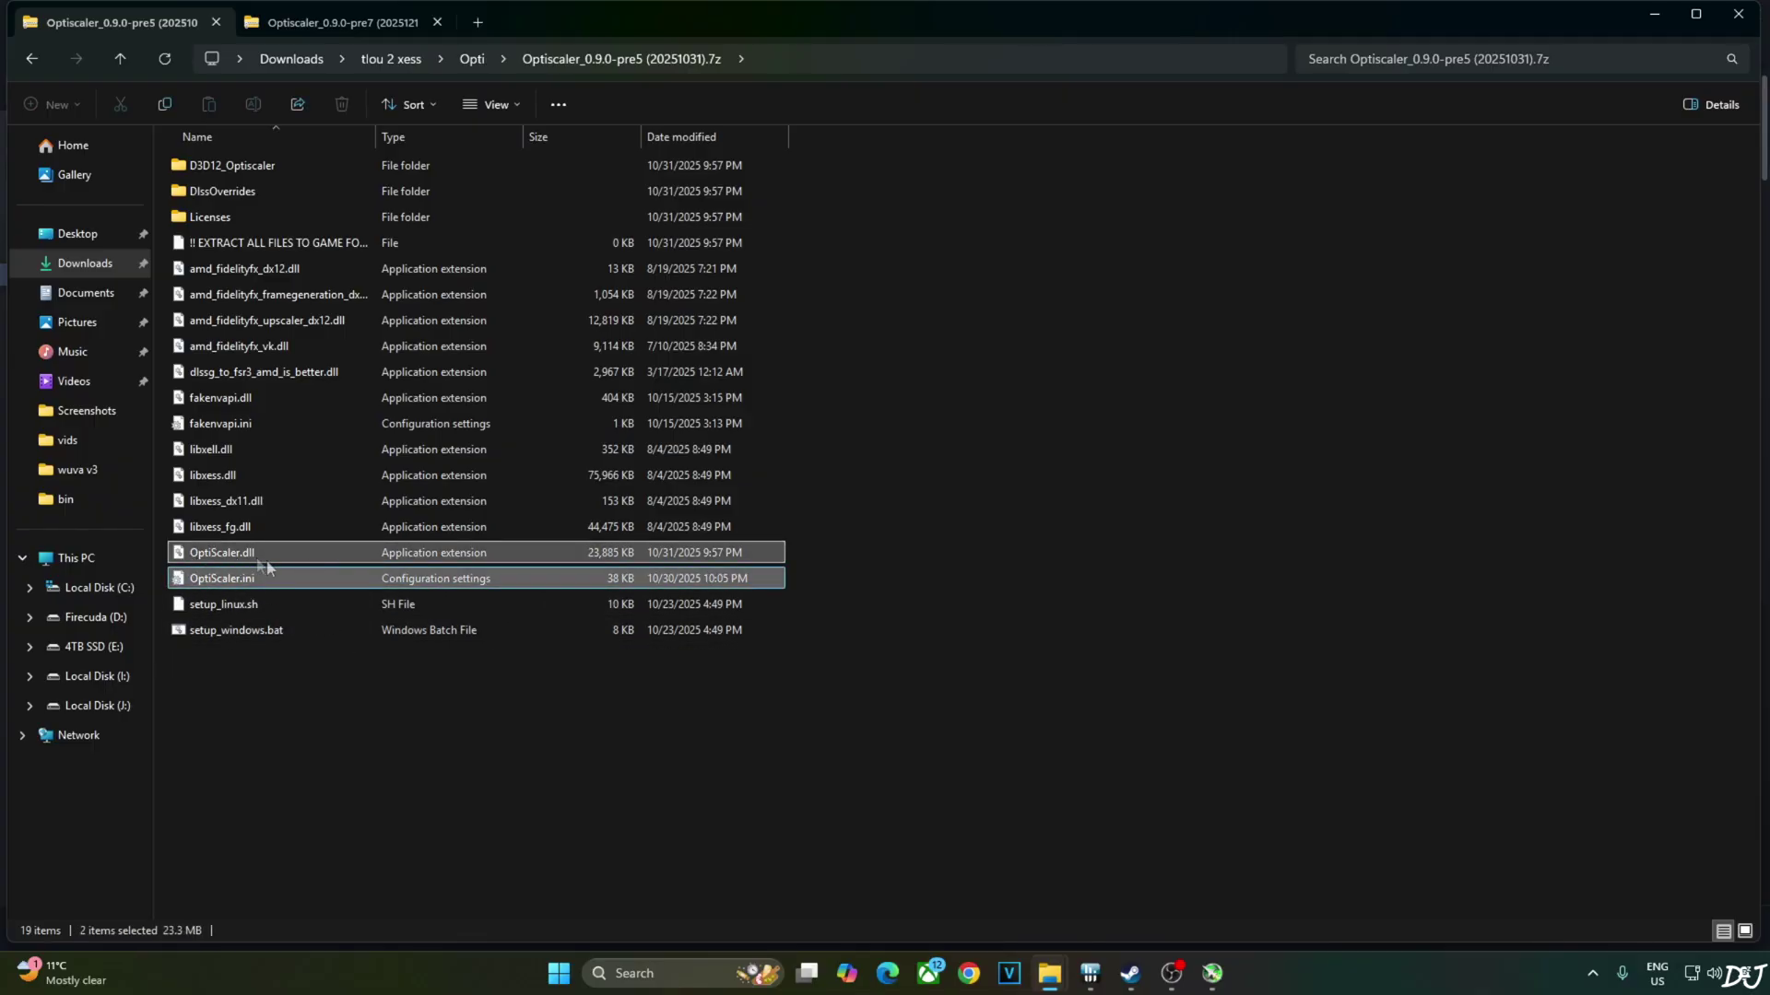
ctrl+click(226, 525)
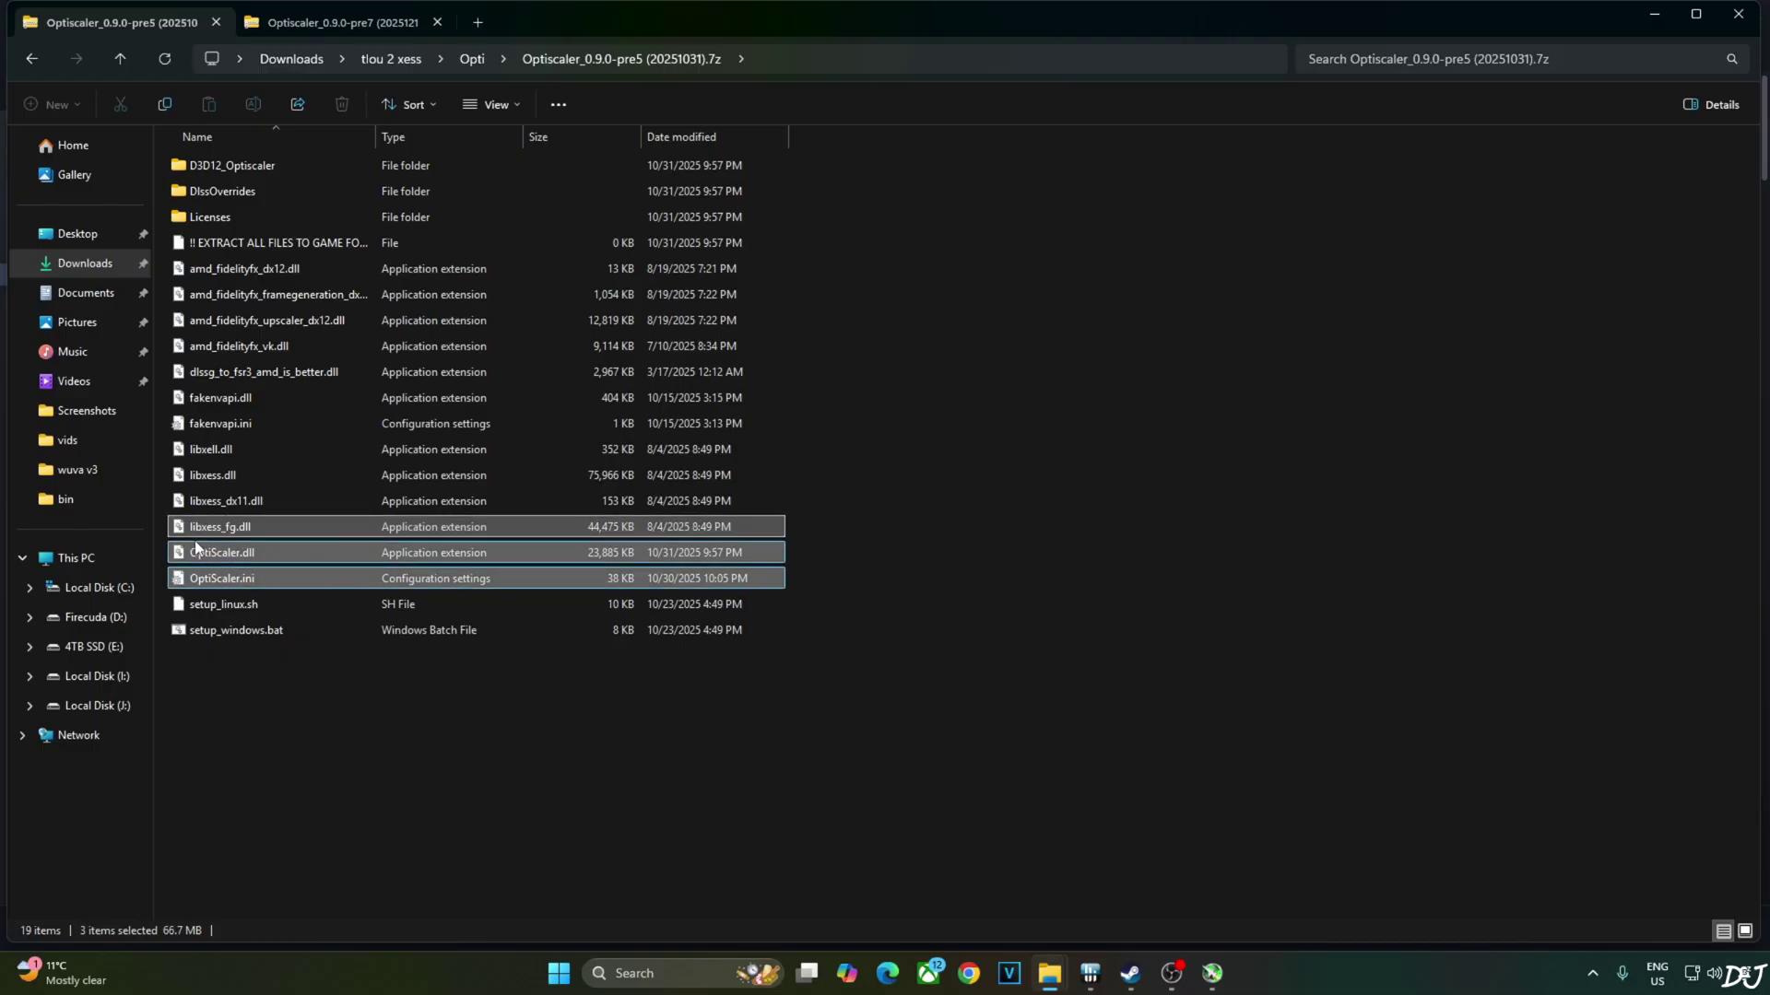
ctrl+click(210, 476)
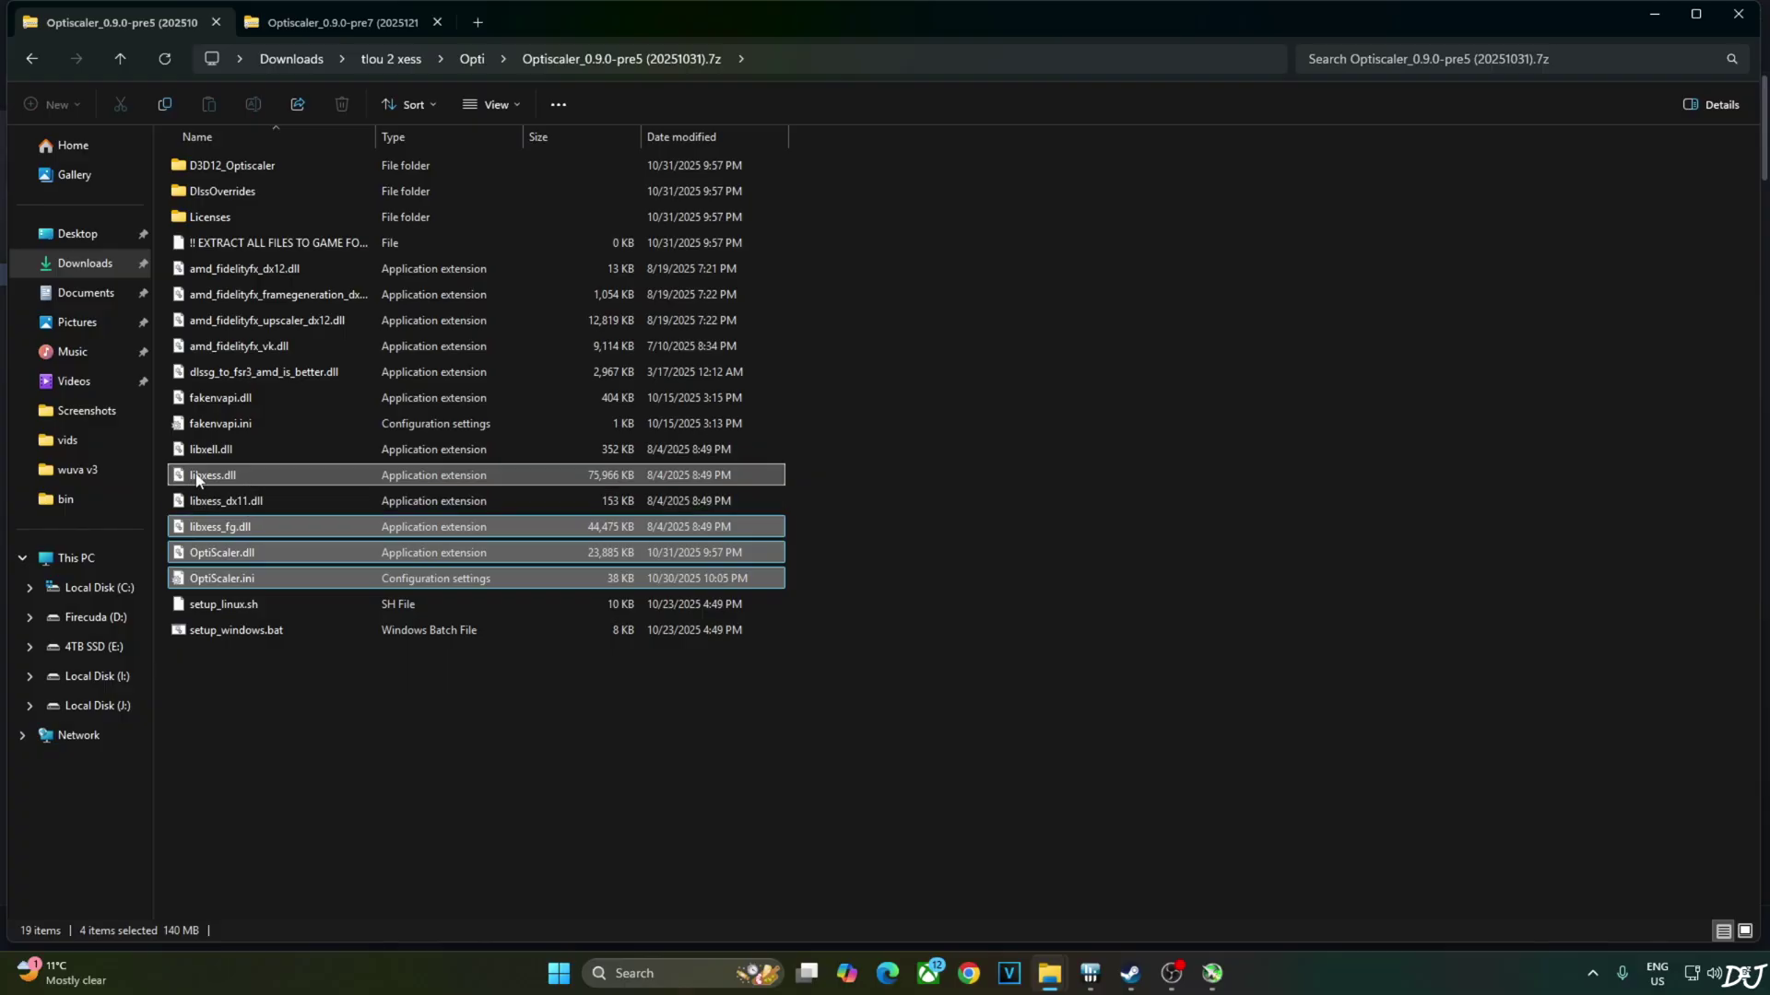
ctrl+click(196, 452)
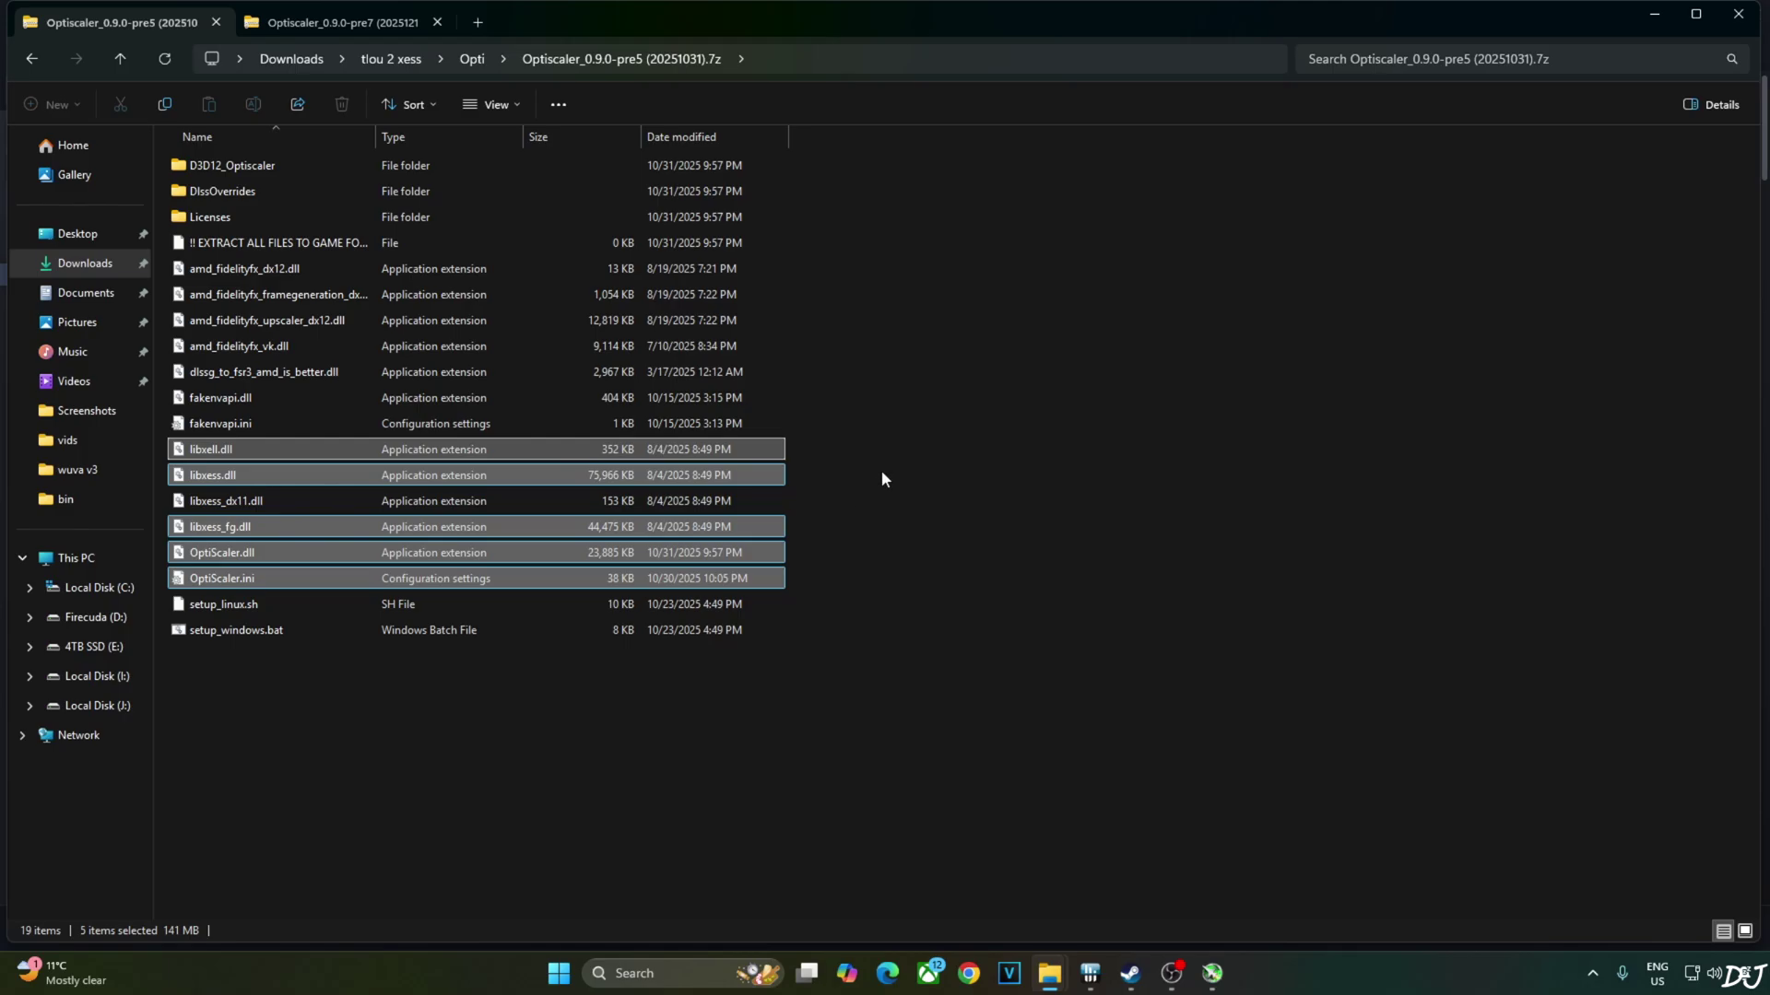
ctrl+click(229, 424)
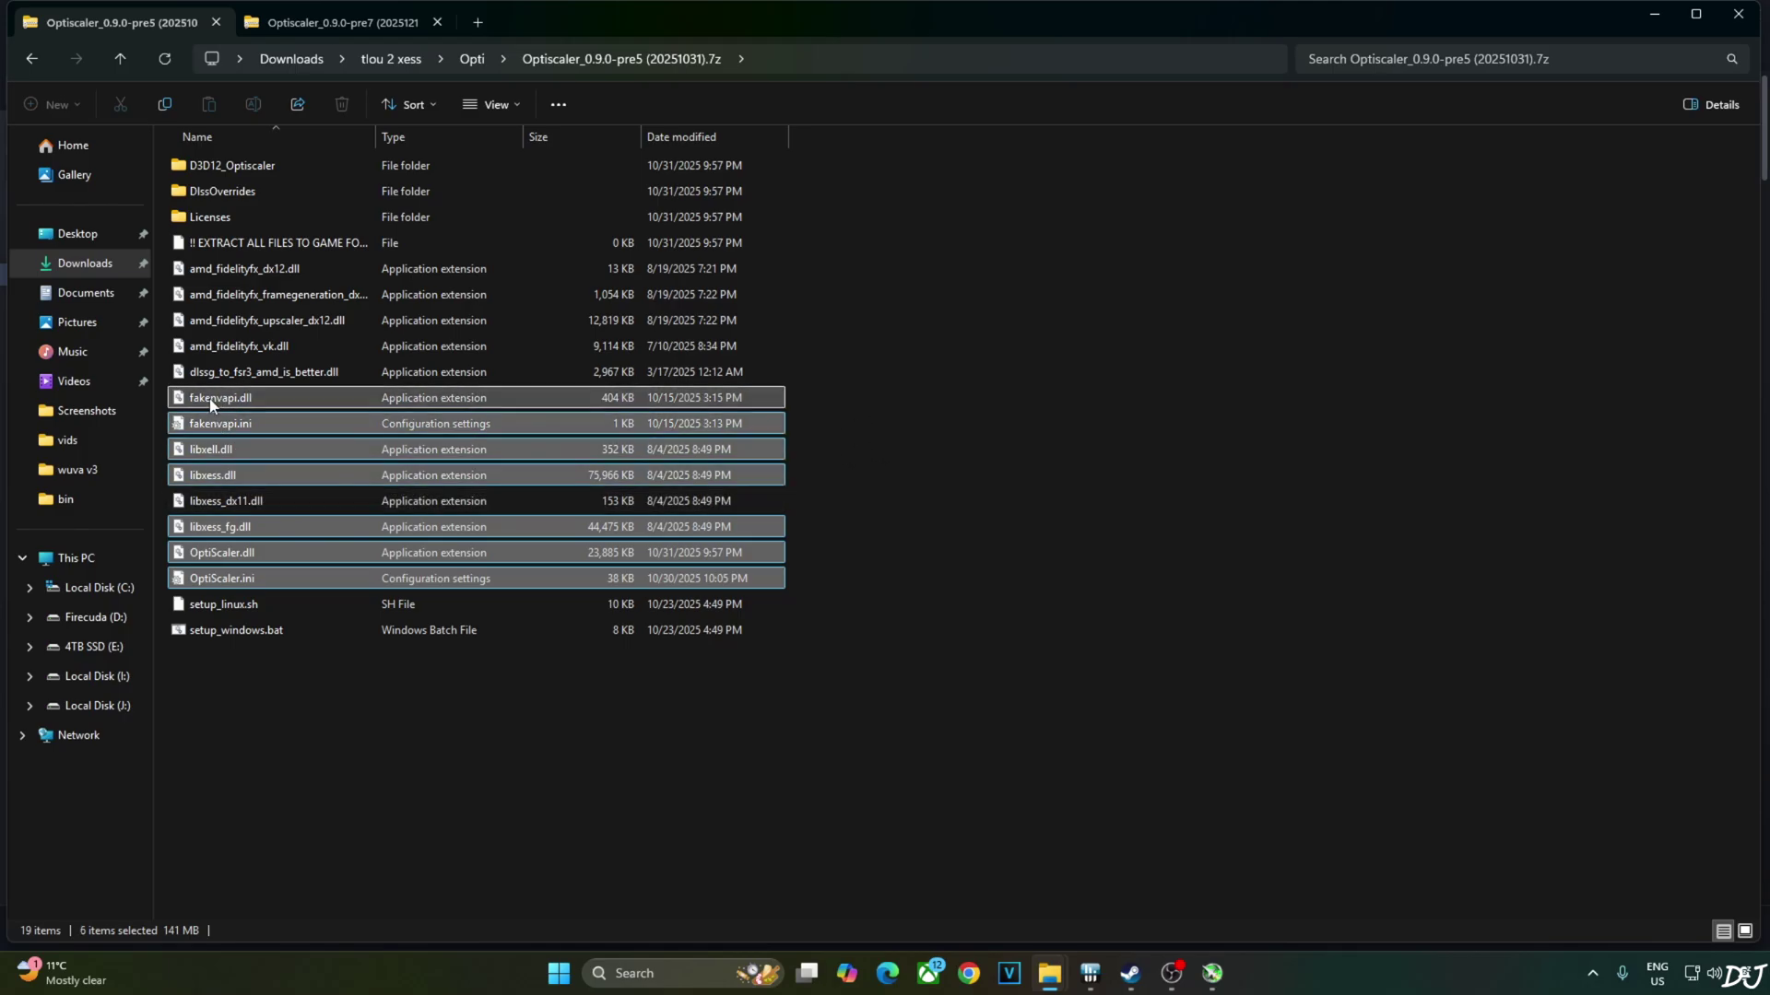
ctrl+click(210, 401)
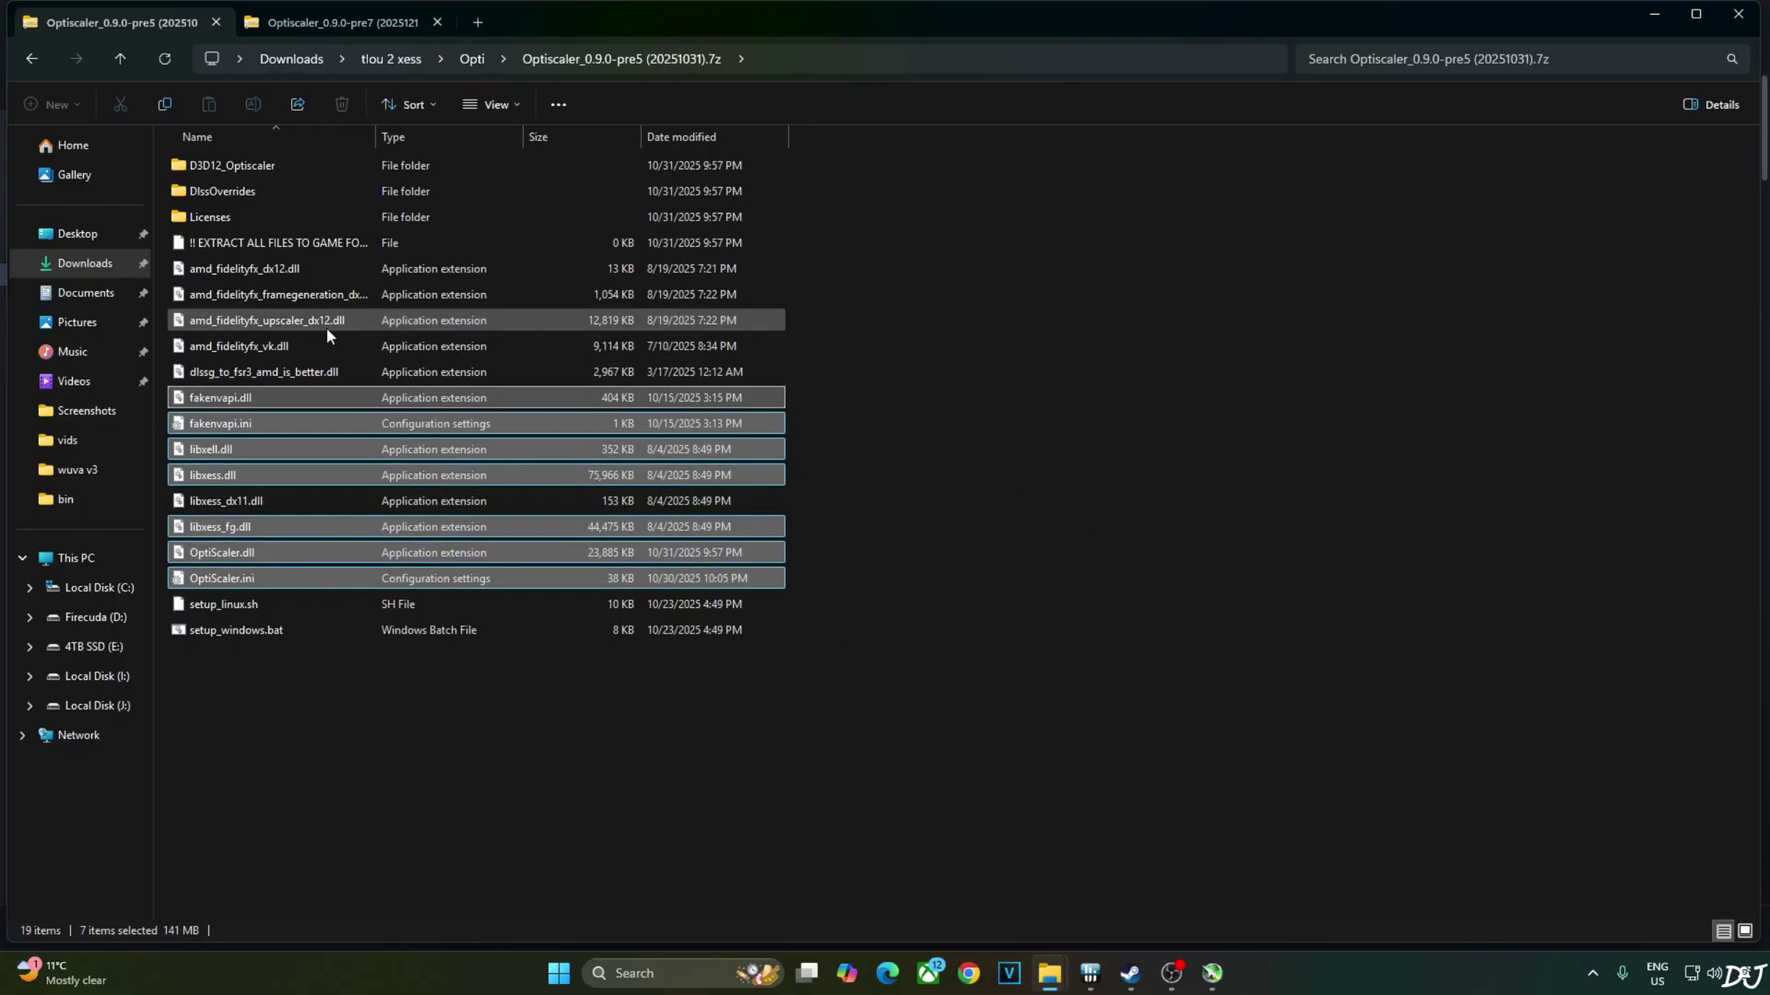
right_click(240, 587)
click(281, 627)
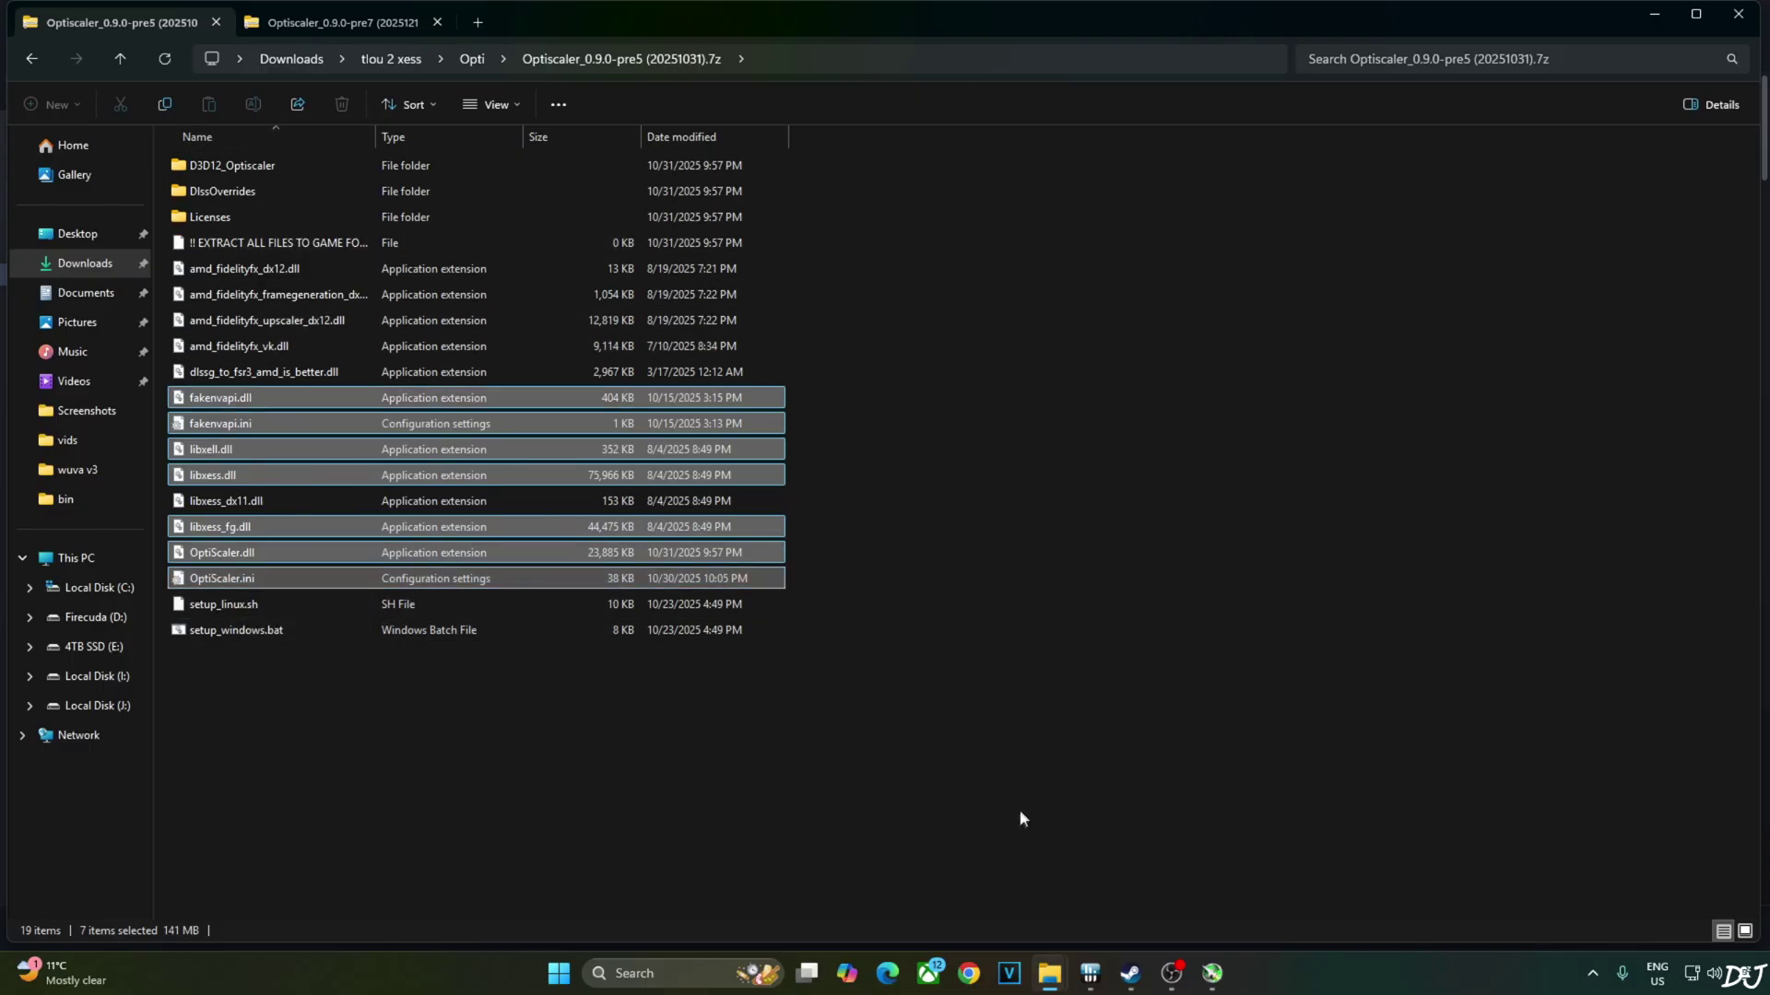
click(1127, 985)
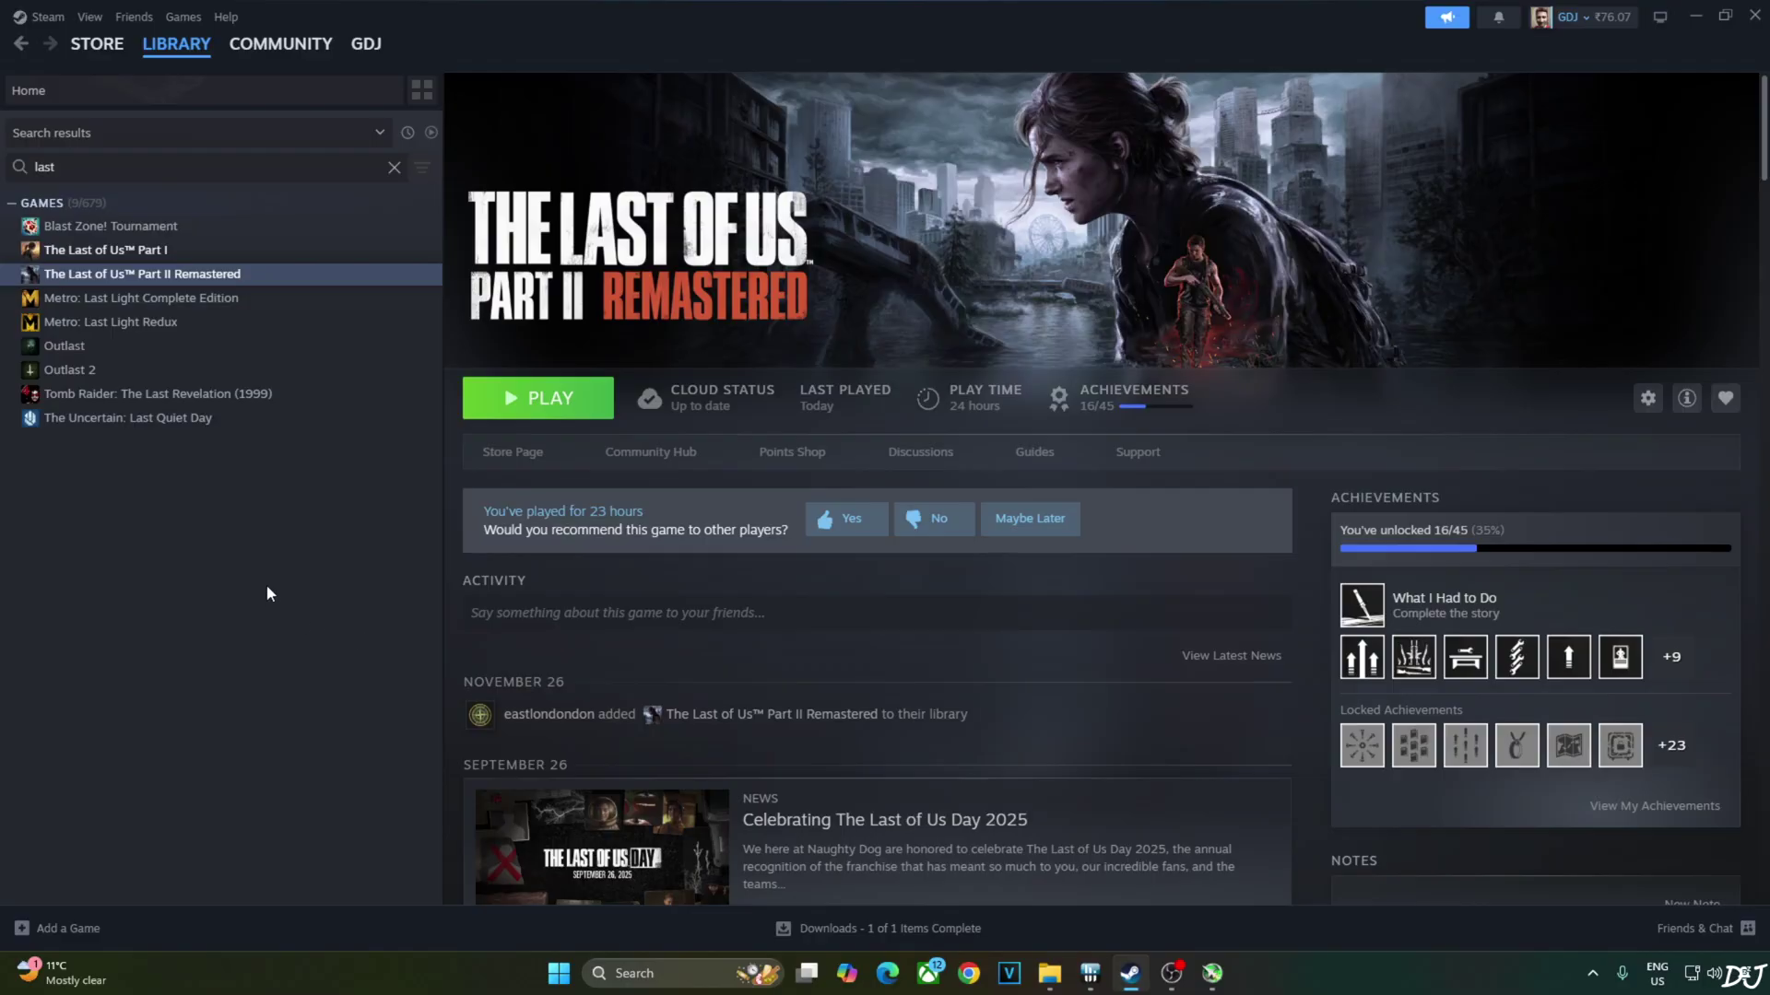
Paste the seven OptiScaler files into the game's install folder, replacing the existing ones
right_click(168, 275)
mouse_move(255, 386)
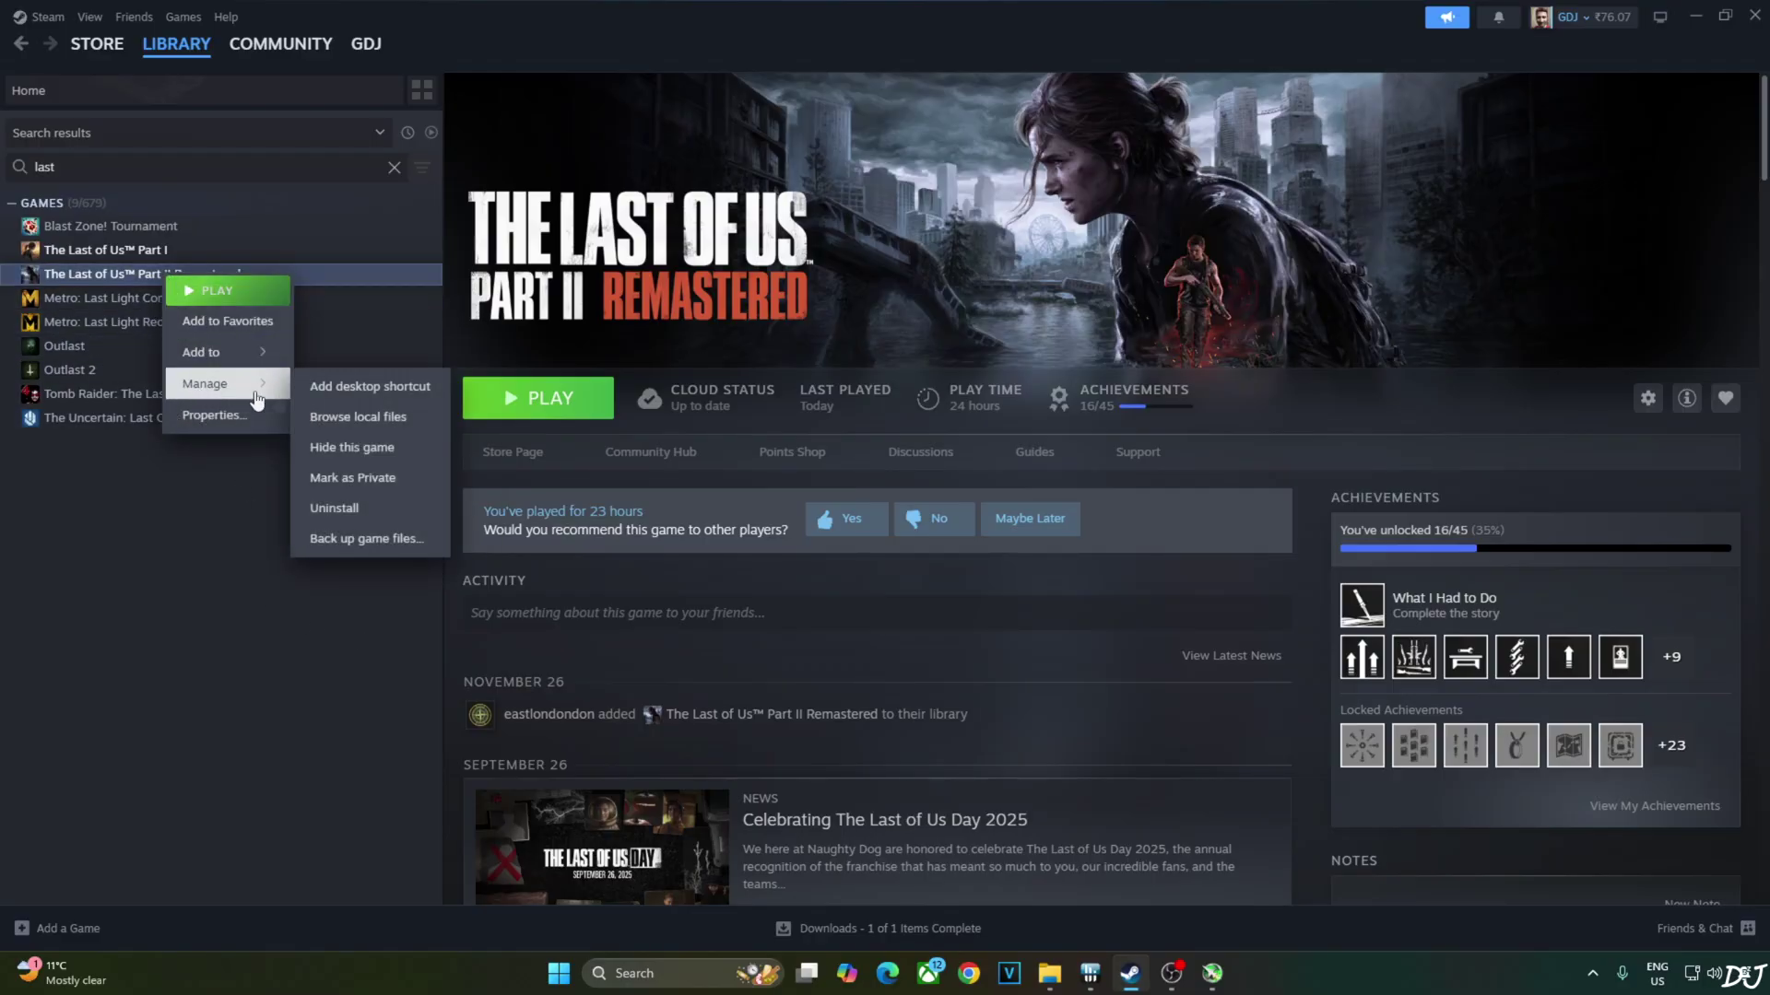
click(364, 417)
right_click(1094, 310)
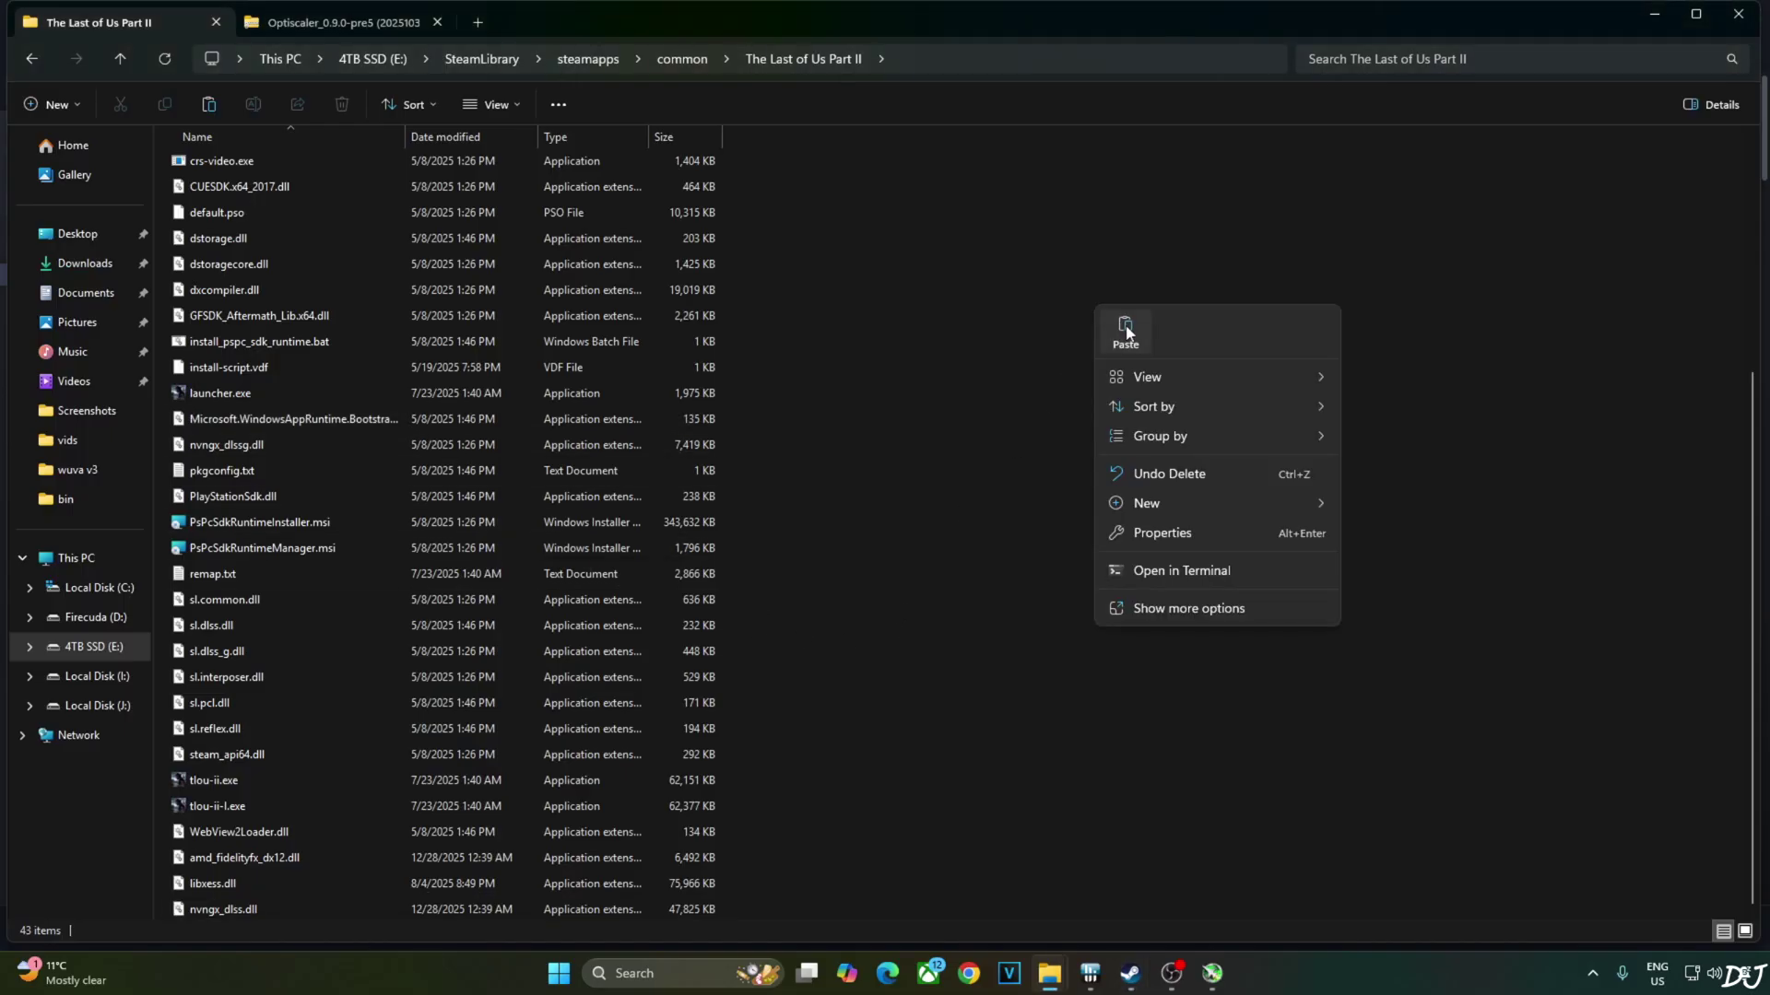
click(1126, 330)
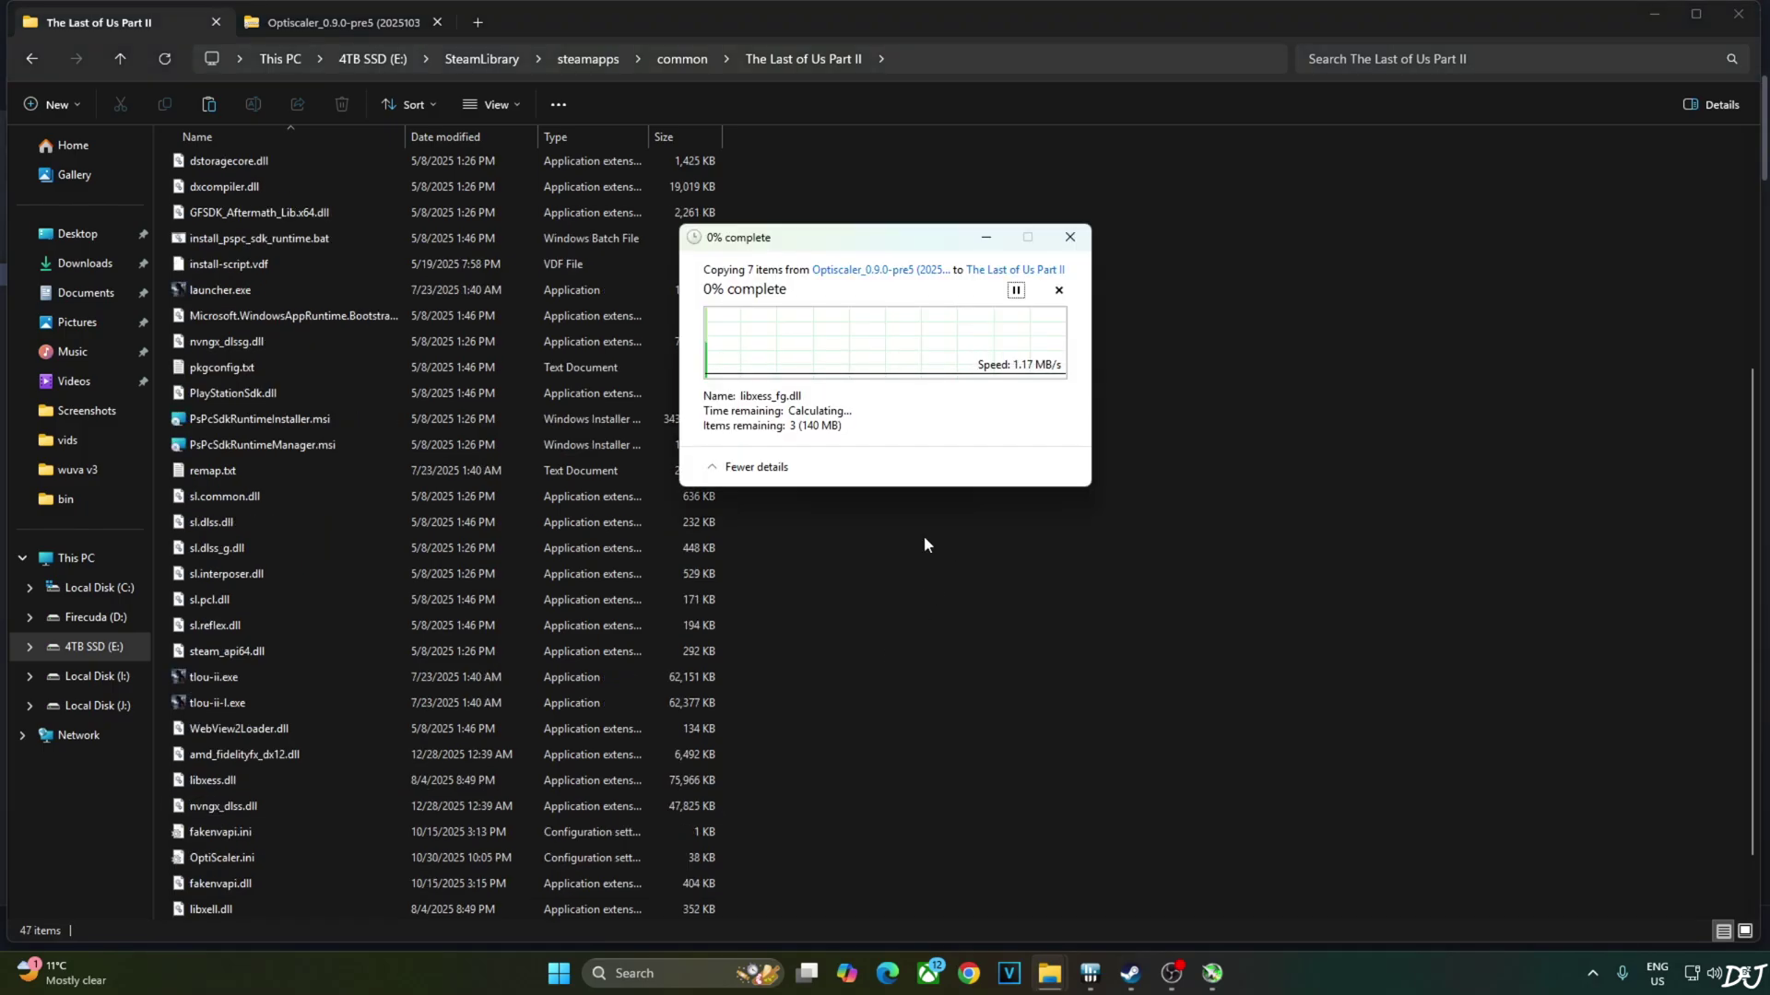
click(885, 332)
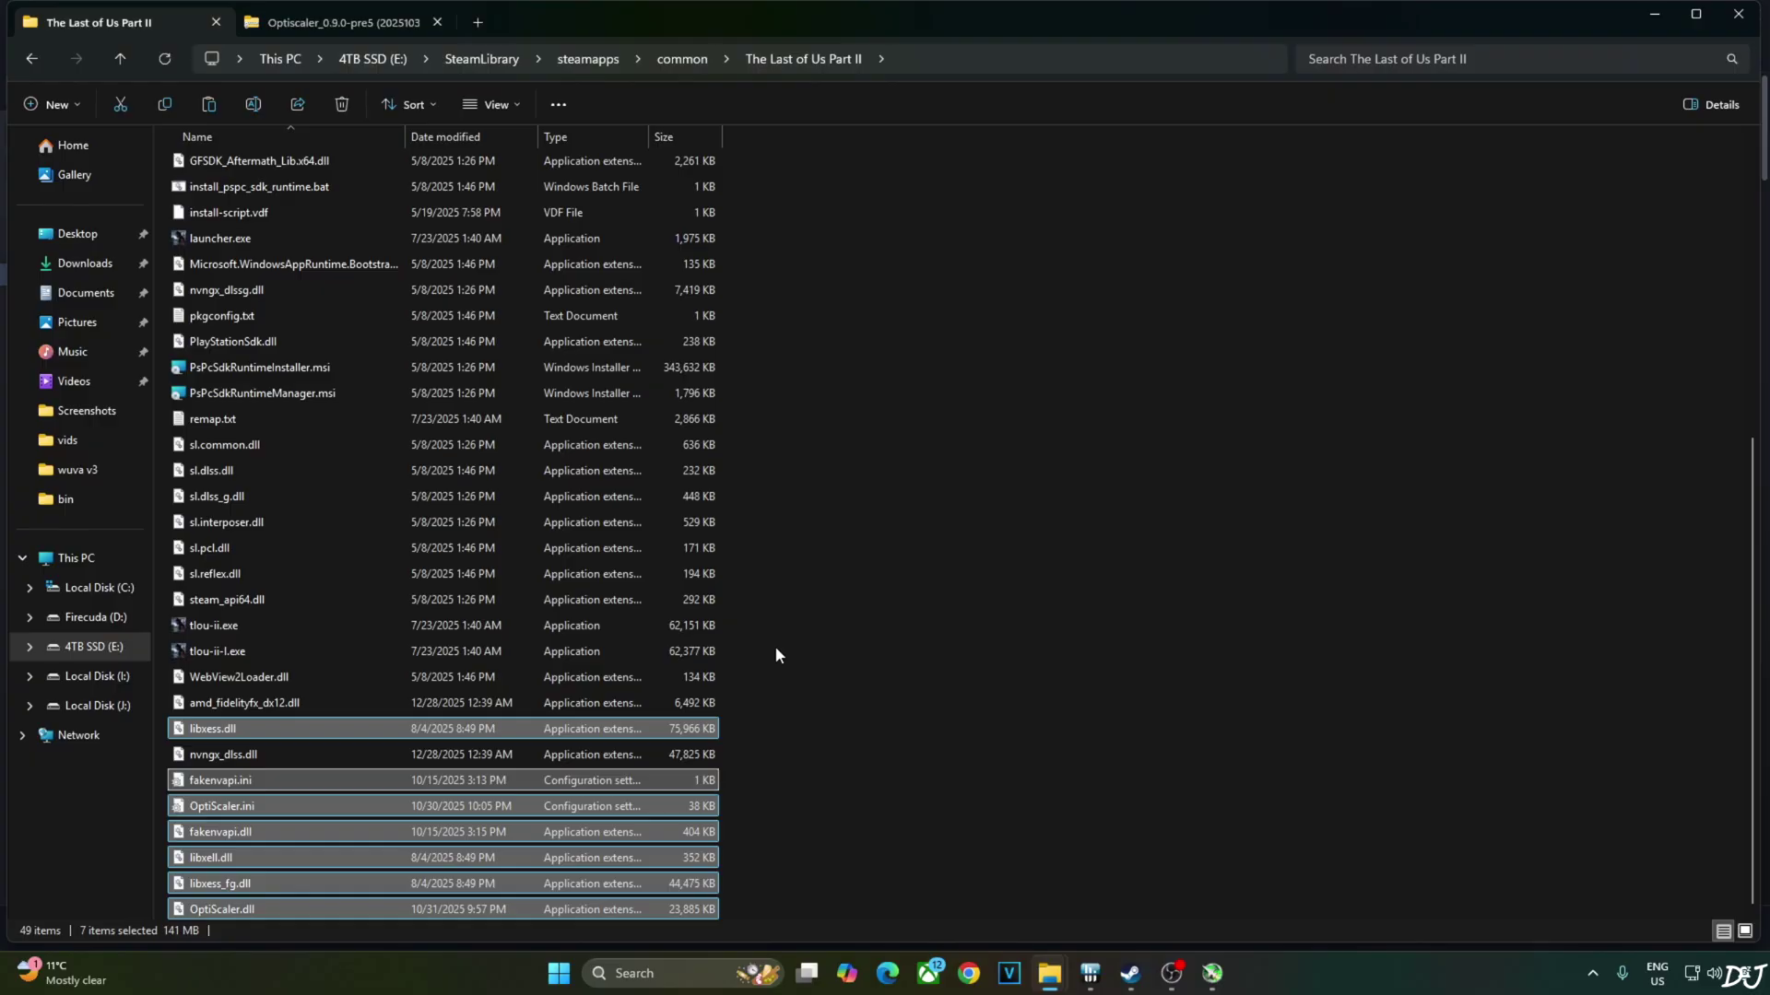
Rename OptiScaler.dll in the game folder to dxgi.dll
scroll(774, 645, up, 3)
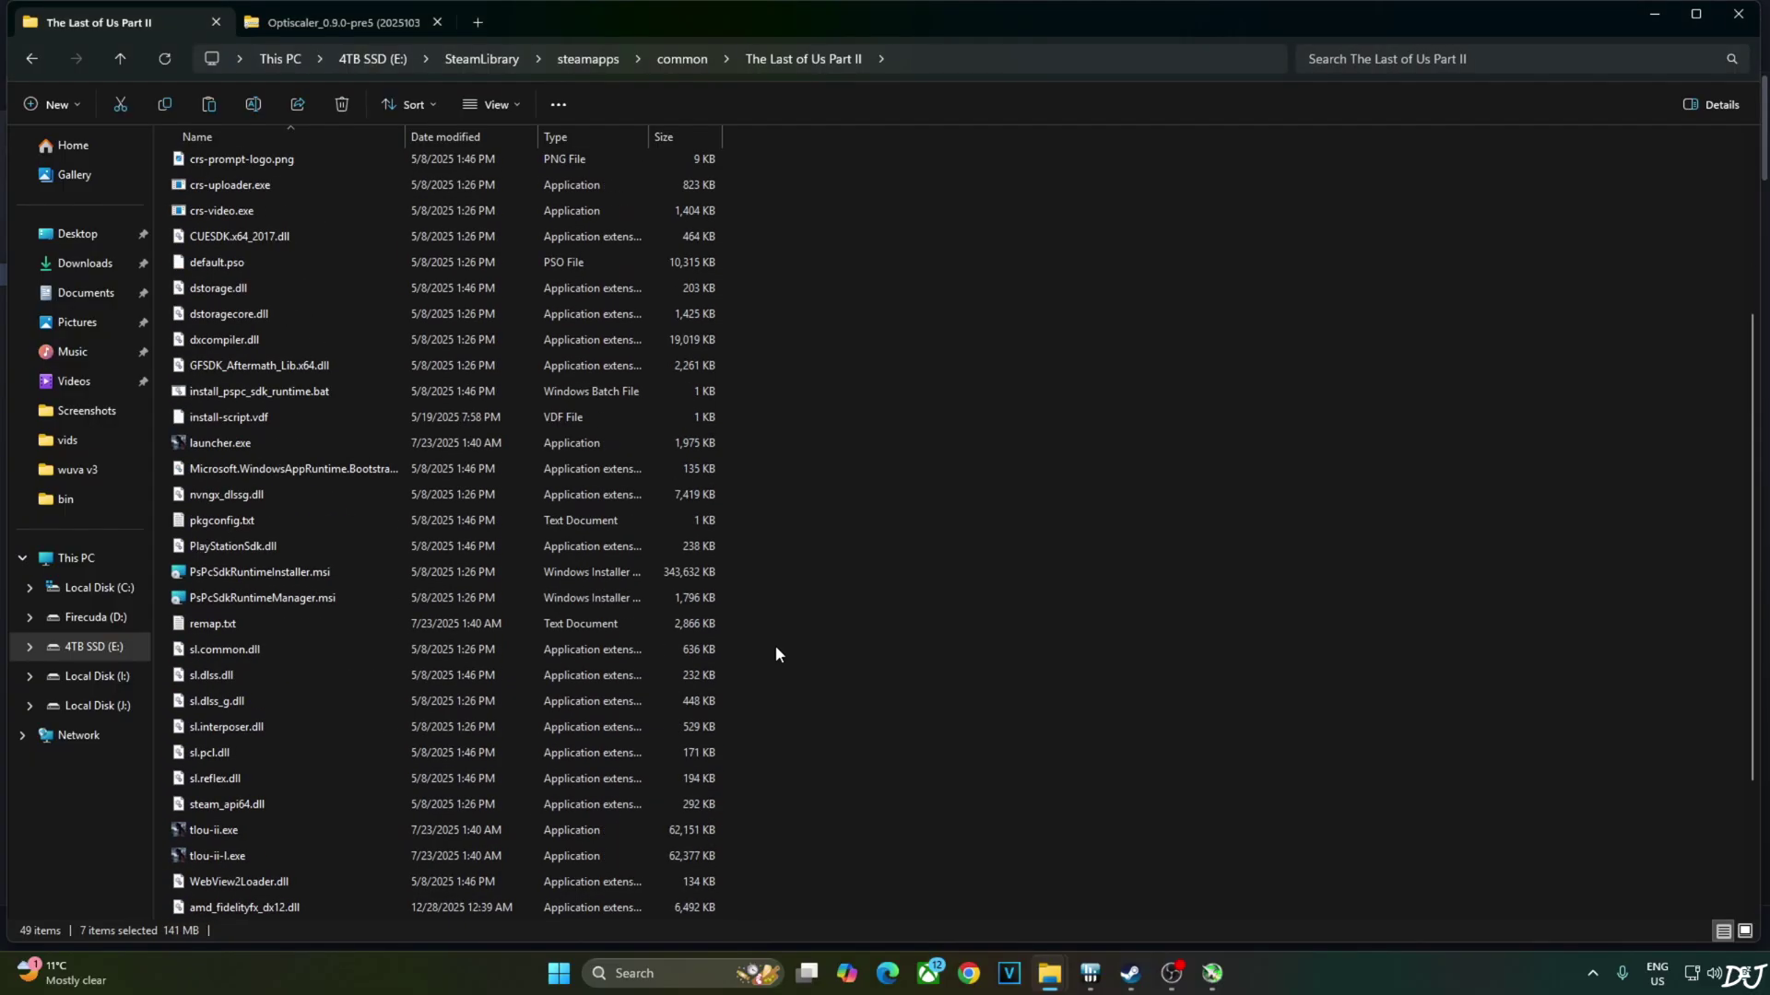
scroll(776, 652, down, 3)
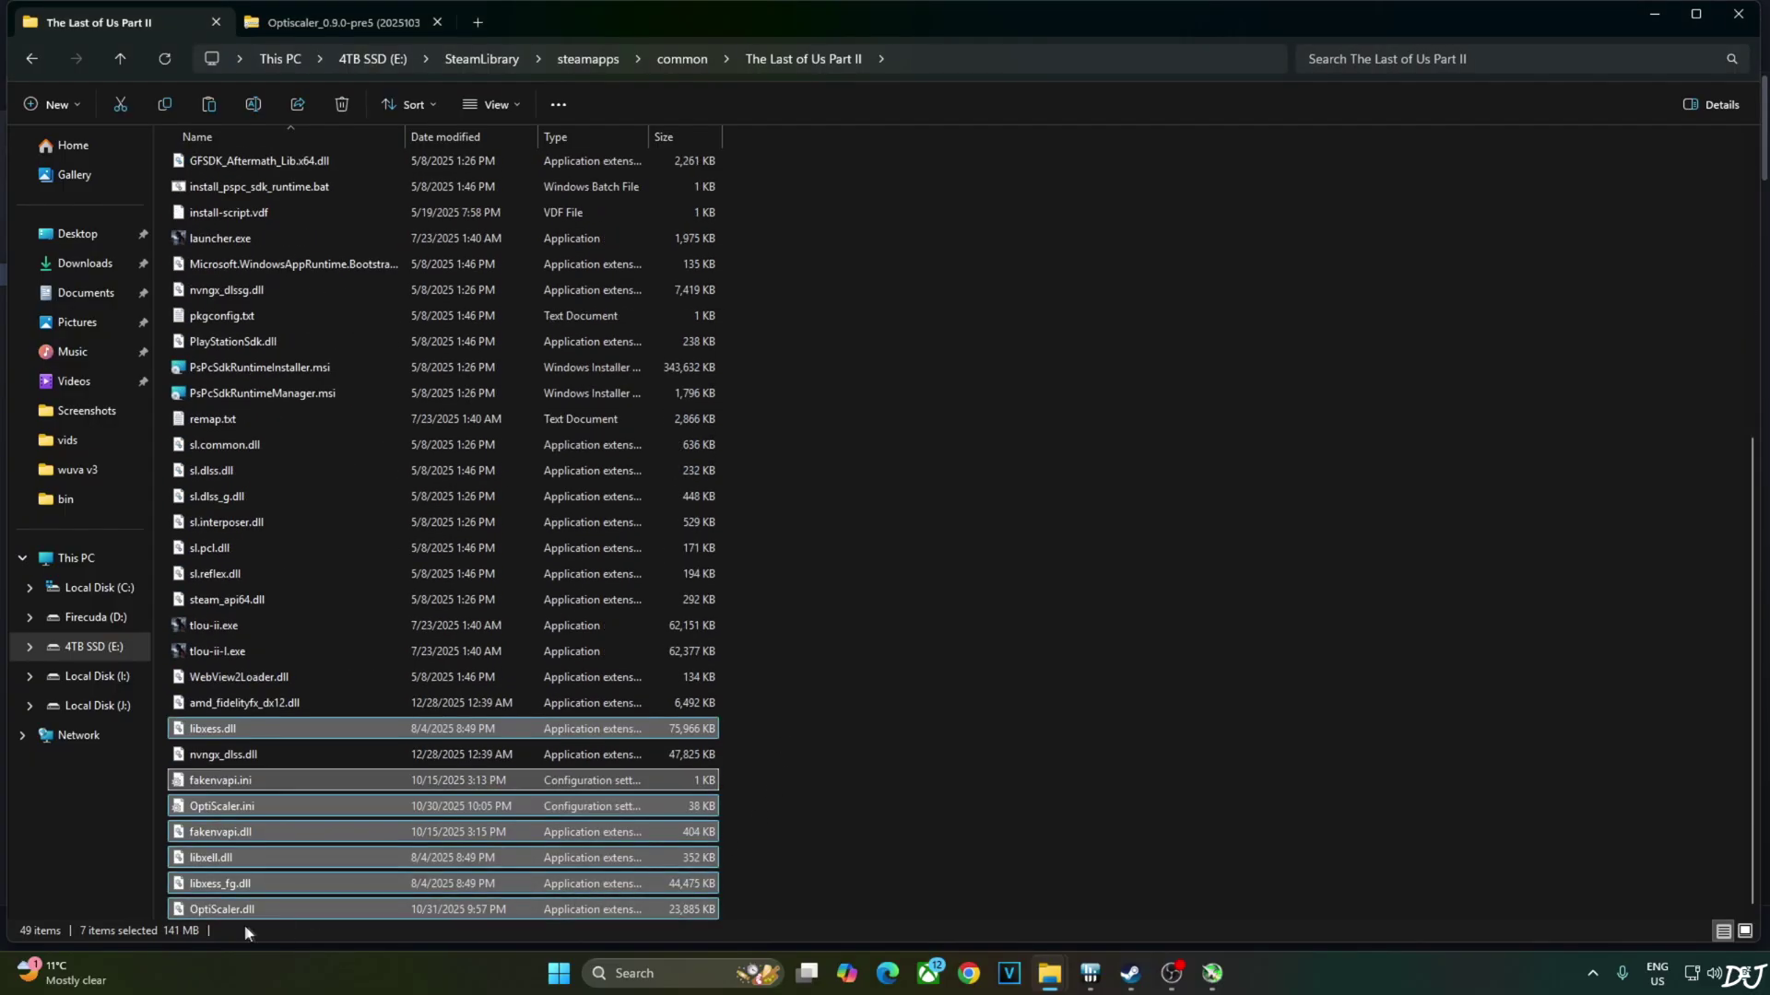
click(298, 910)
right_click(311, 914)
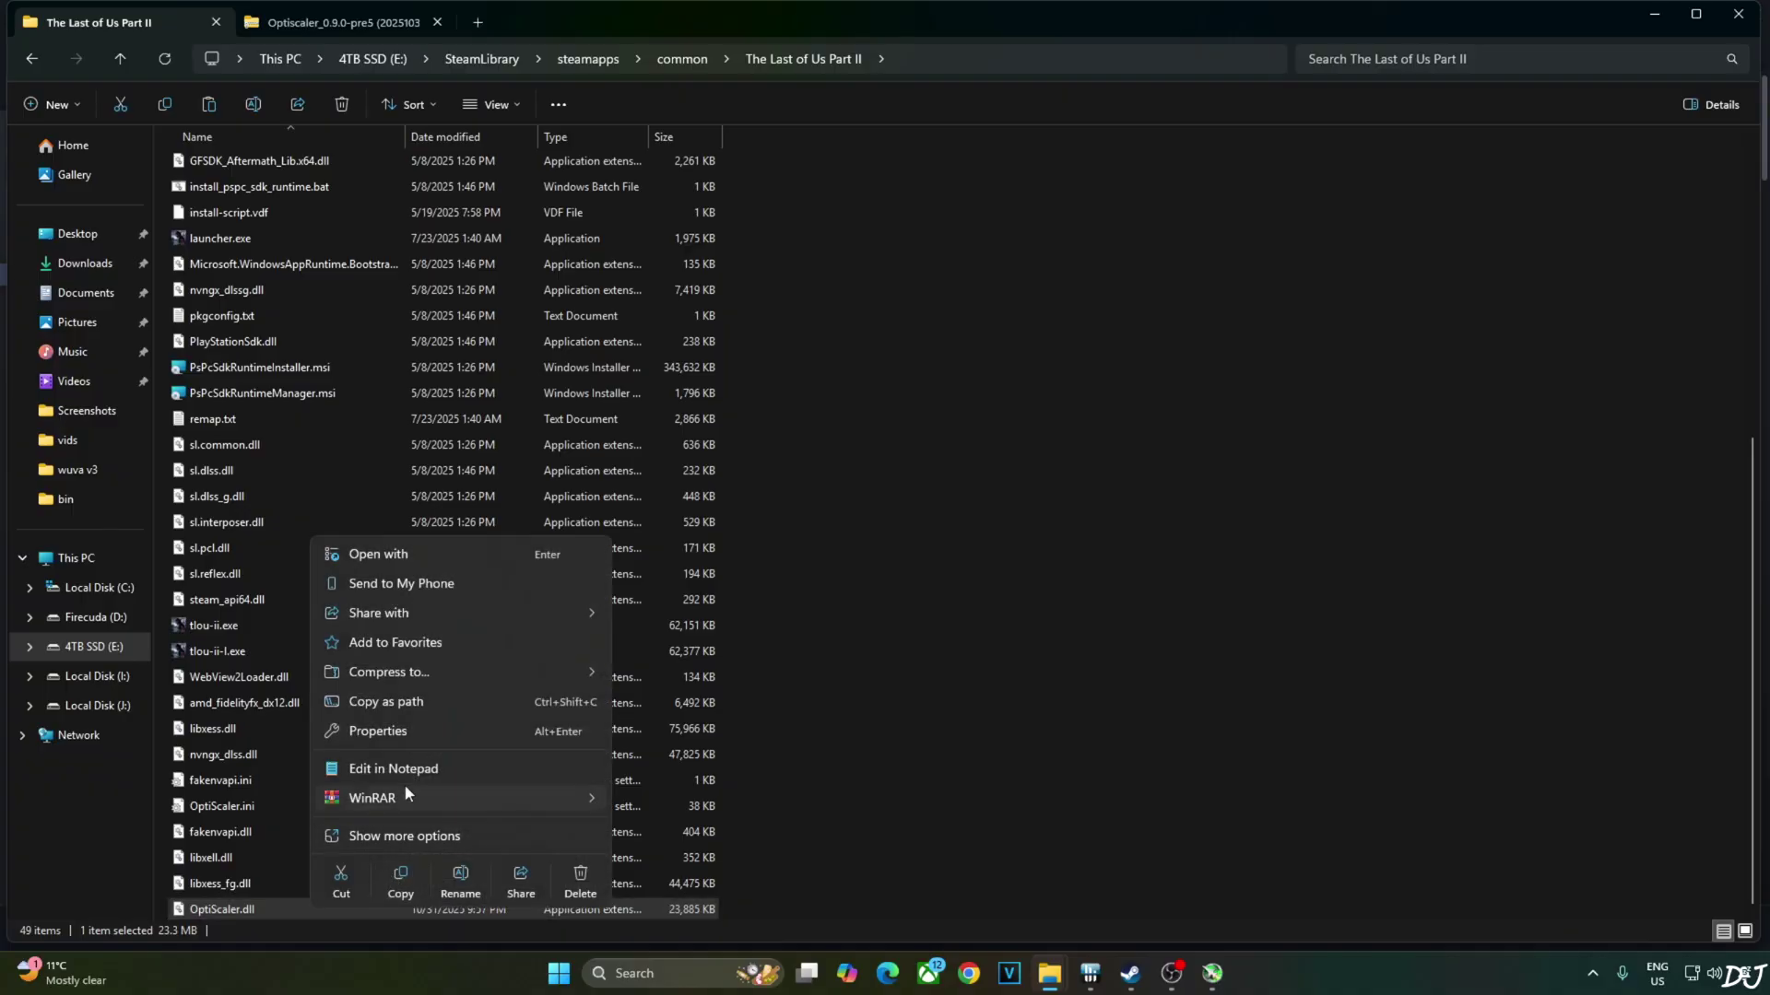
click(375, 836)
click(398, 866)
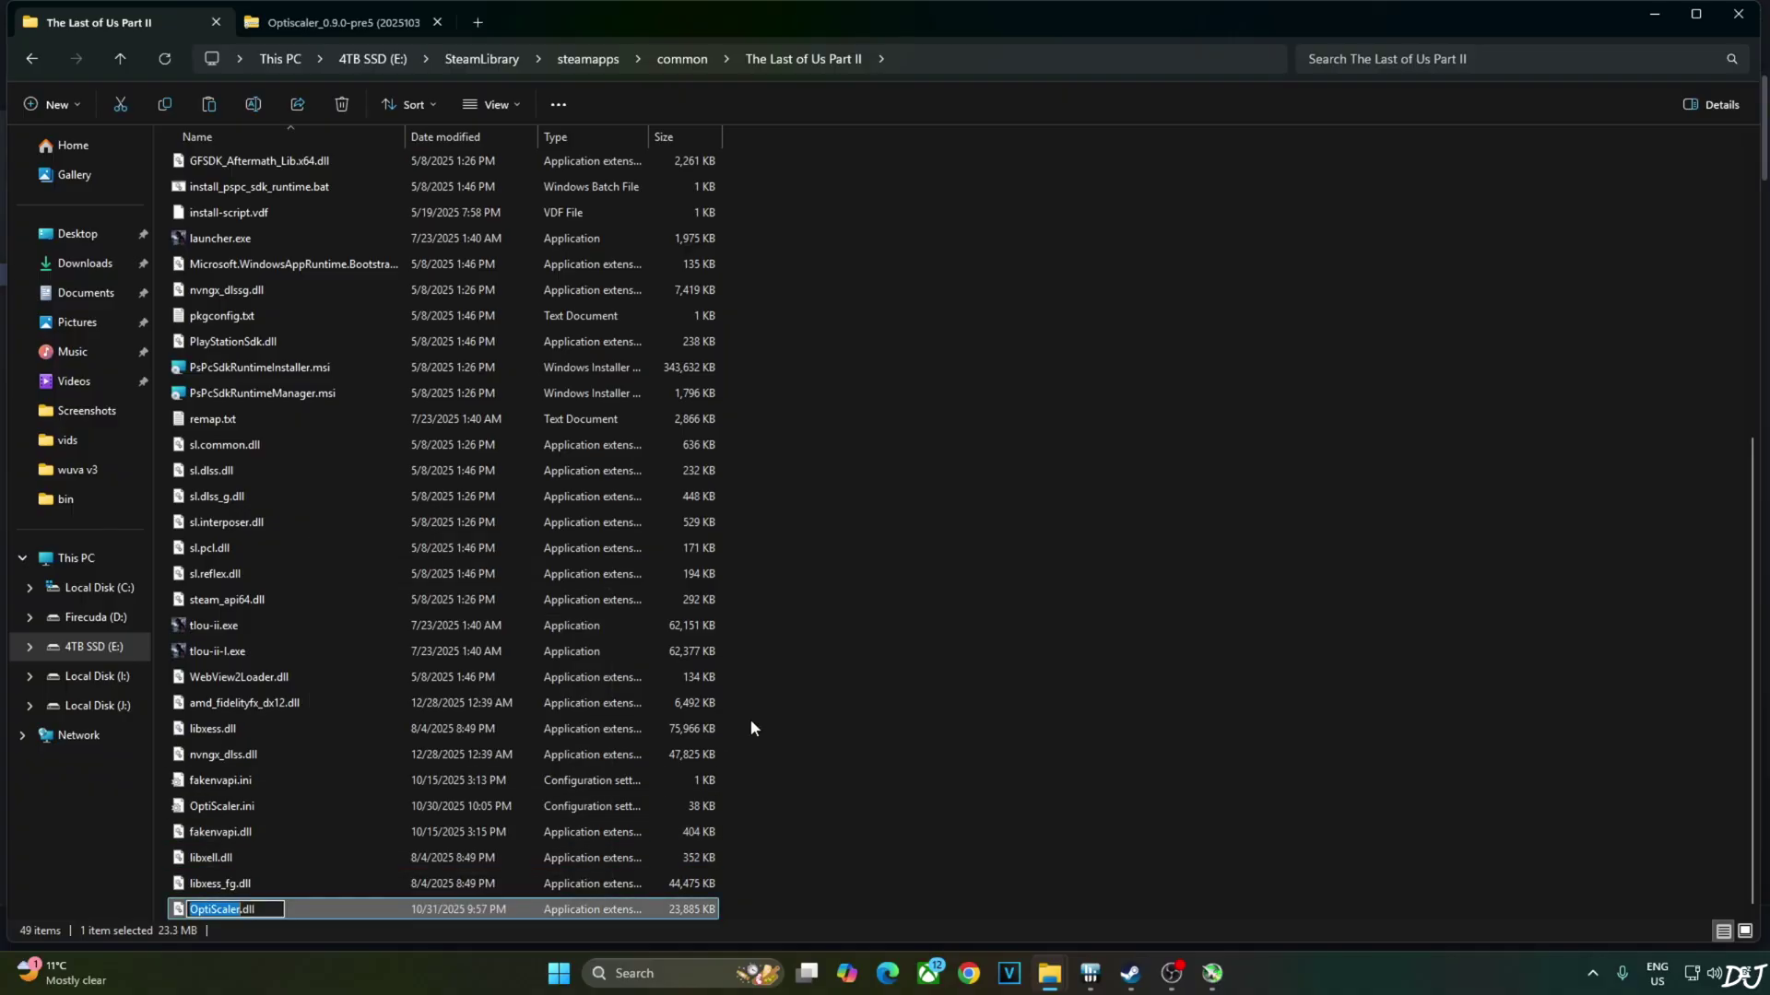
text(dxgi)
key(Return)
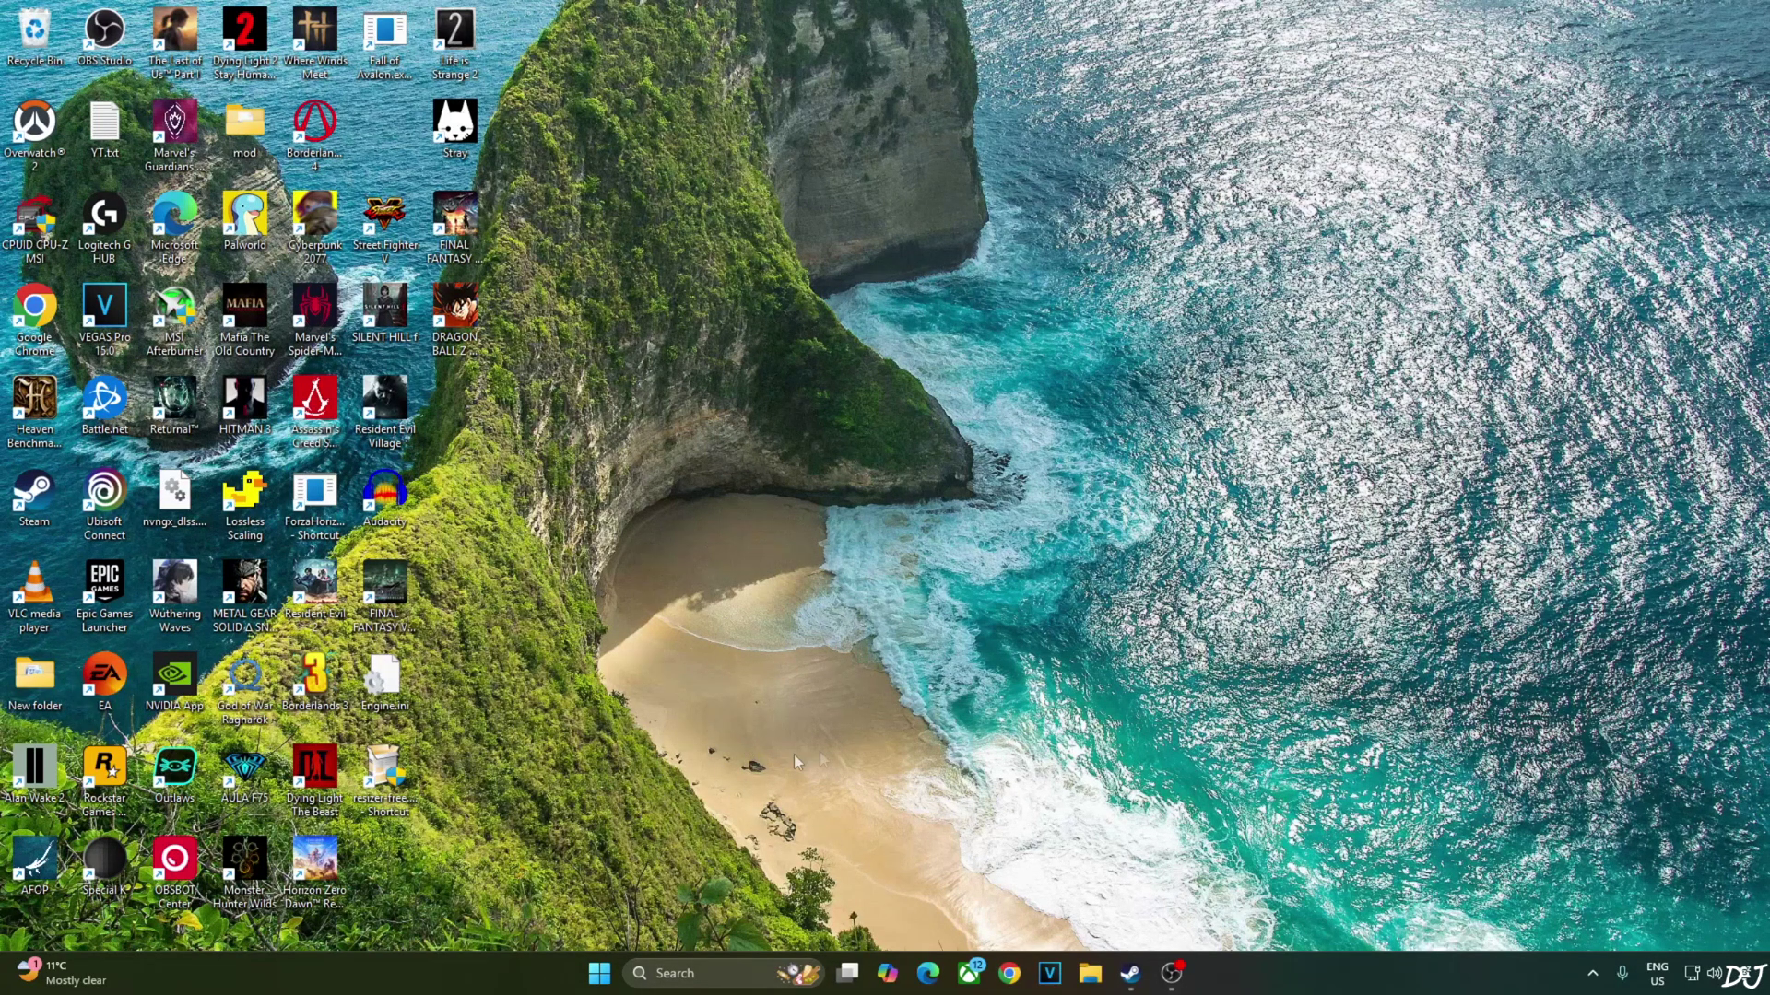
Open the Windows Graphics settings page and check hardware-accelerated GPU scheduling and variable refresh rate are On
right_click(703, 823)
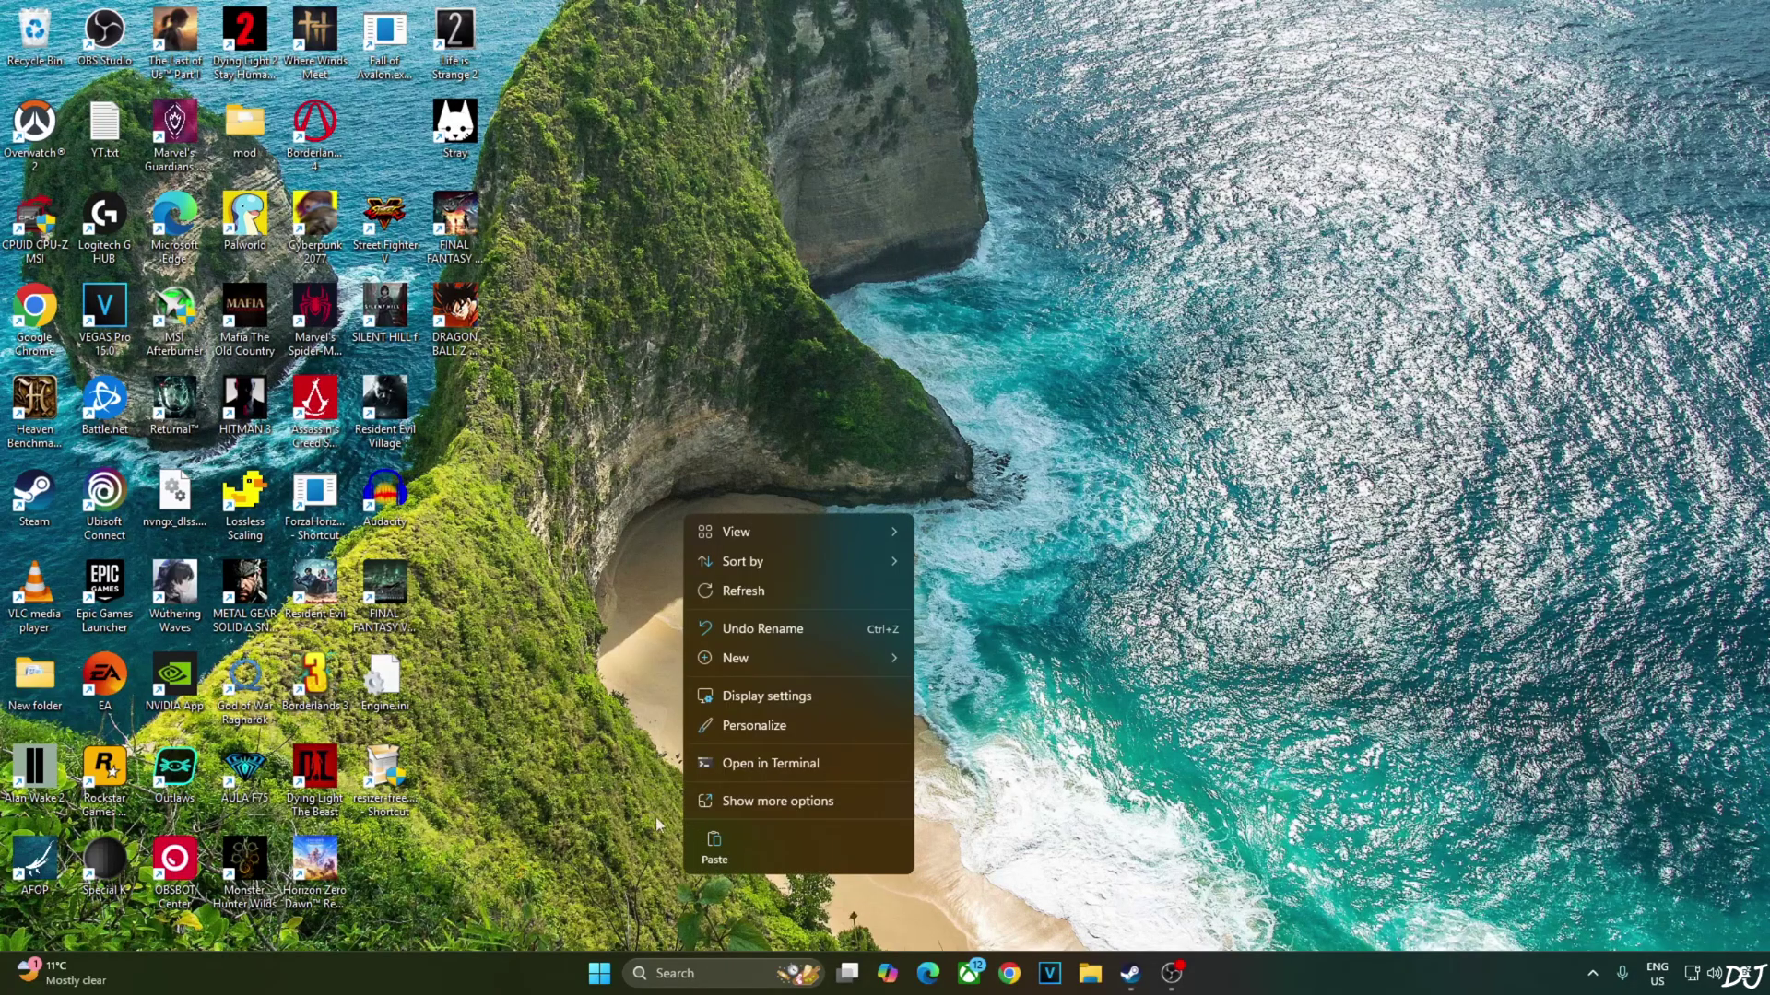
click(739, 697)
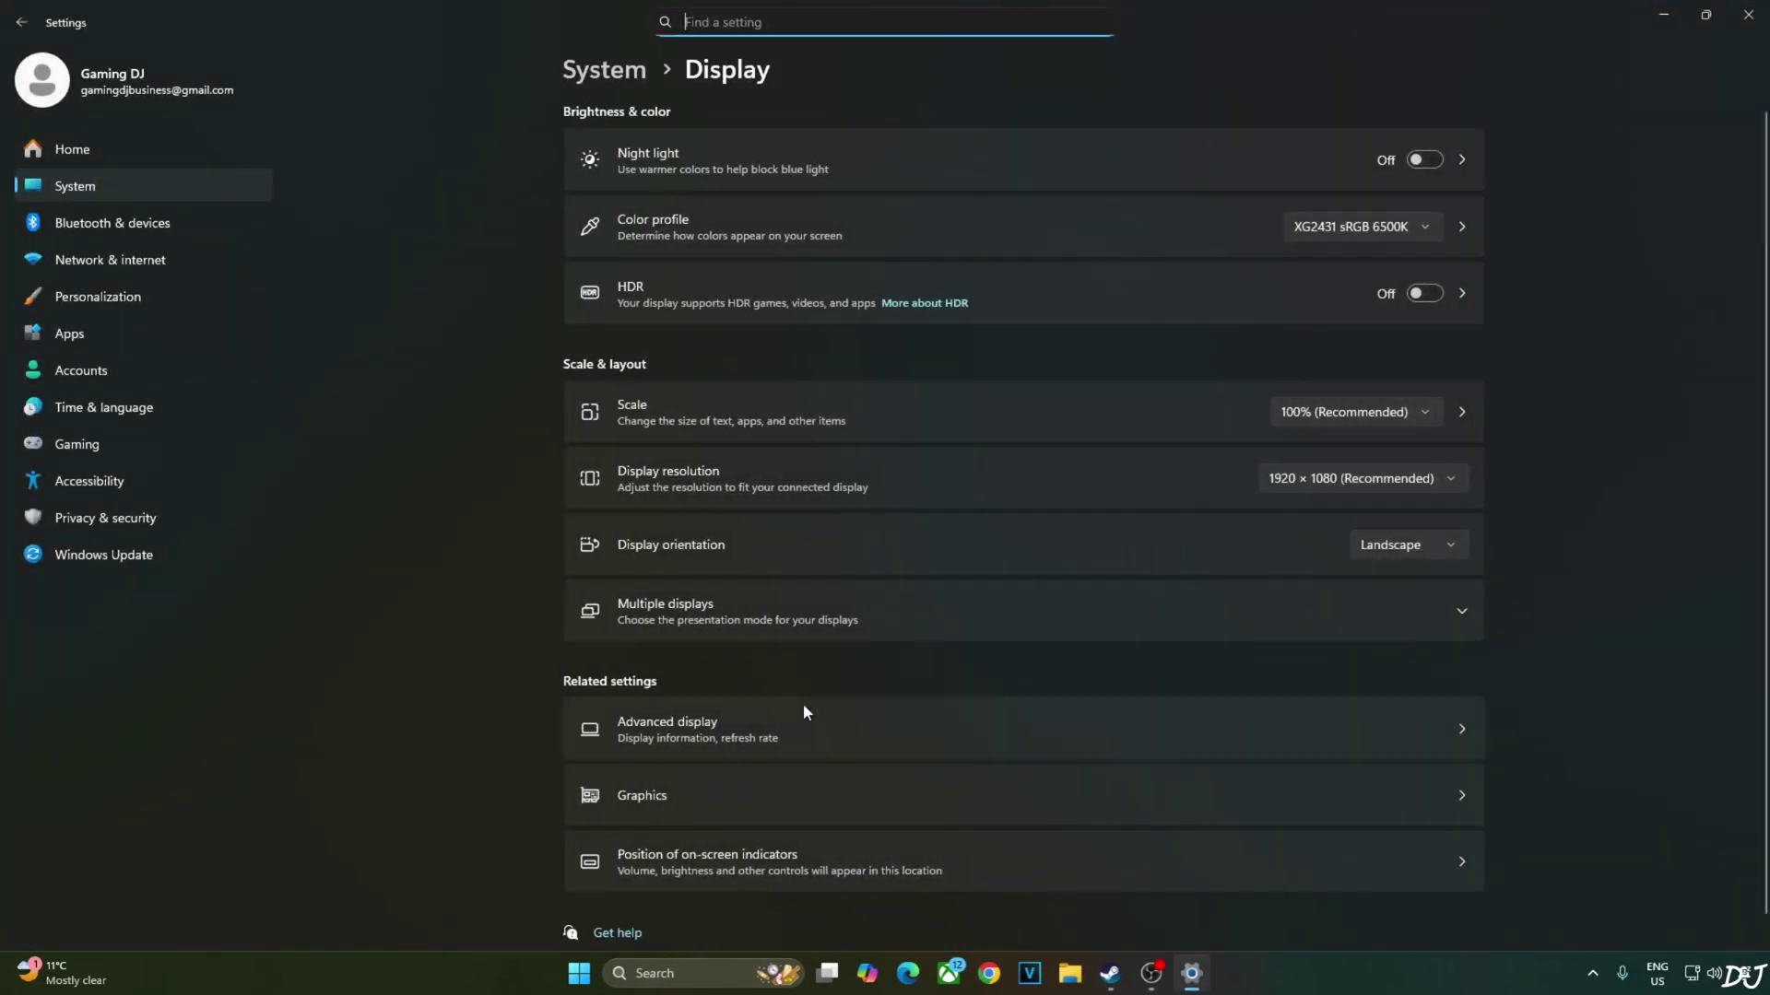
click(704, 784)
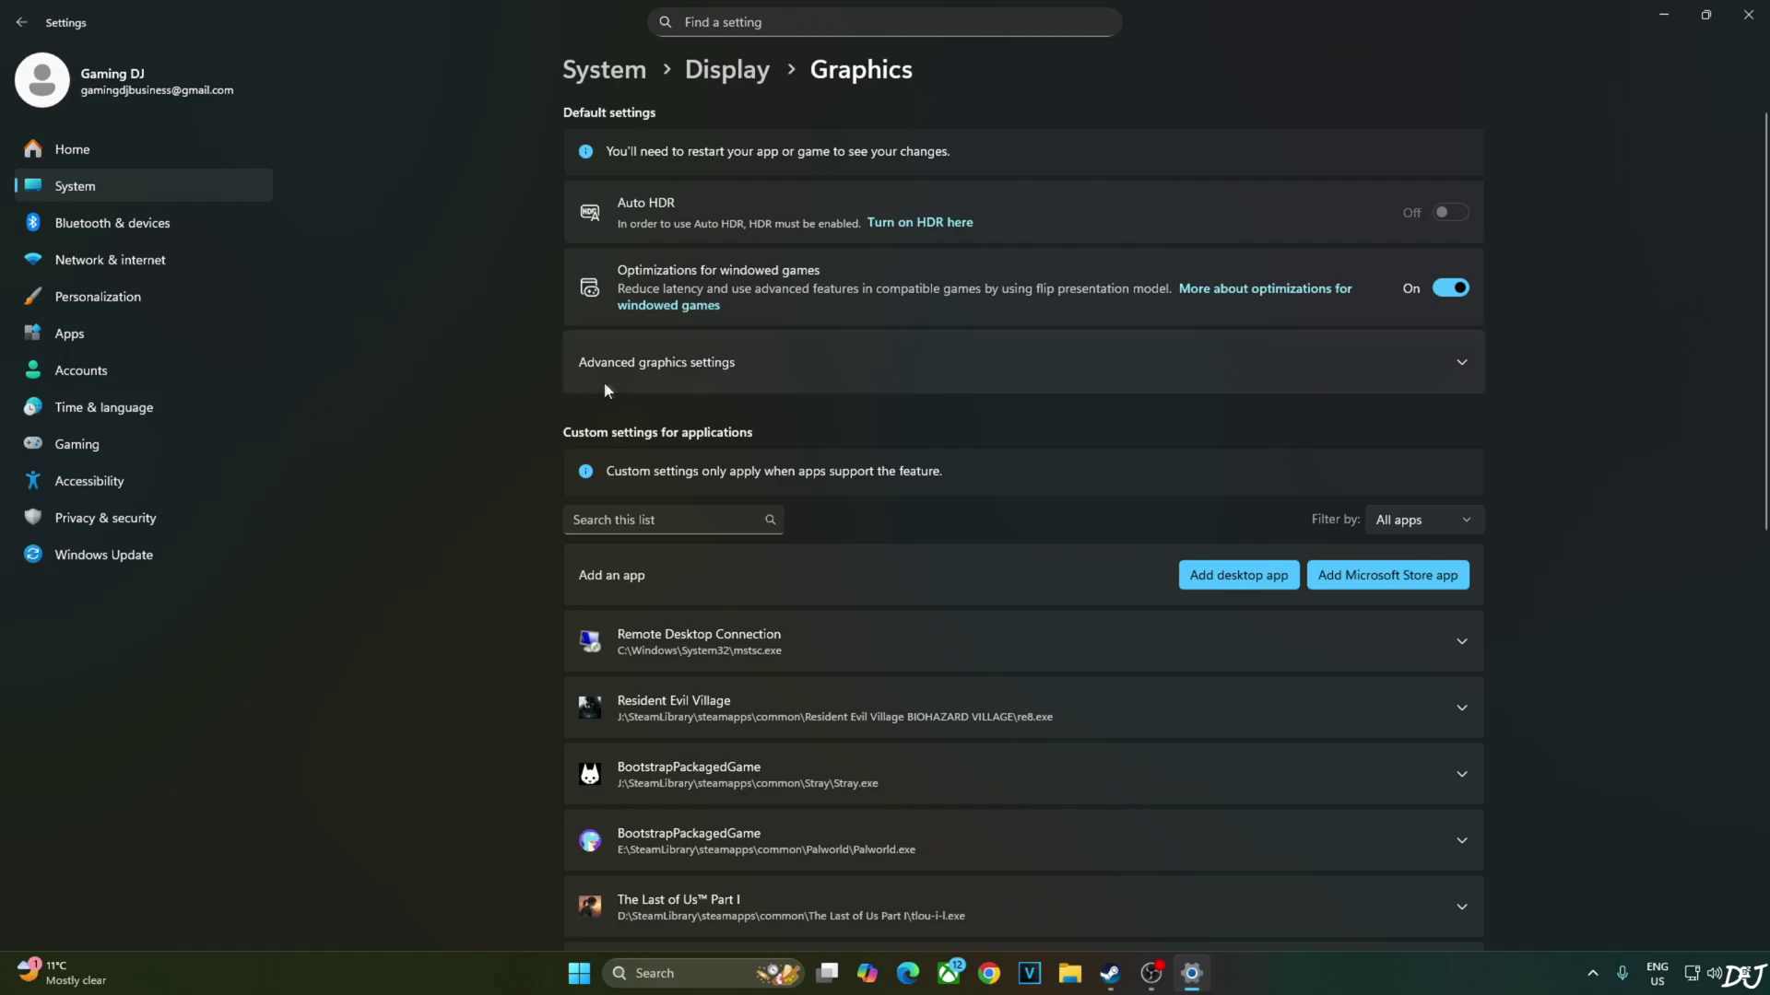
click(618, 378)
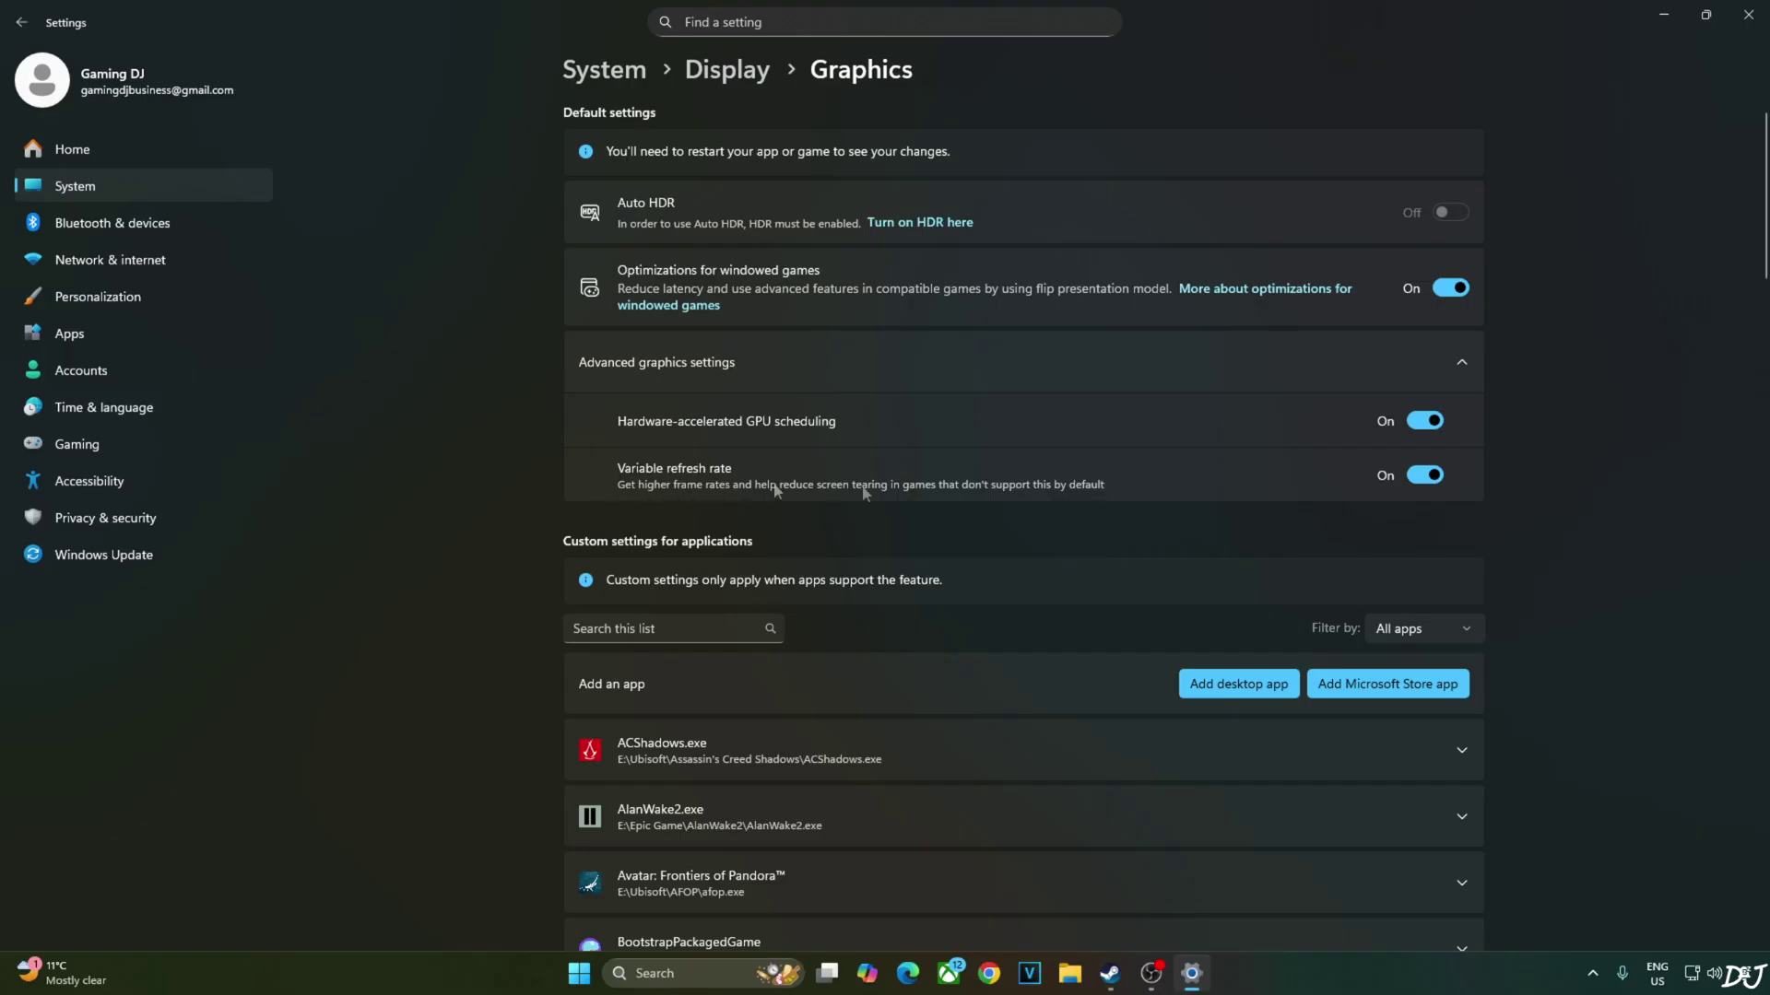
key(super)
text(nVIDIA Control Panel)
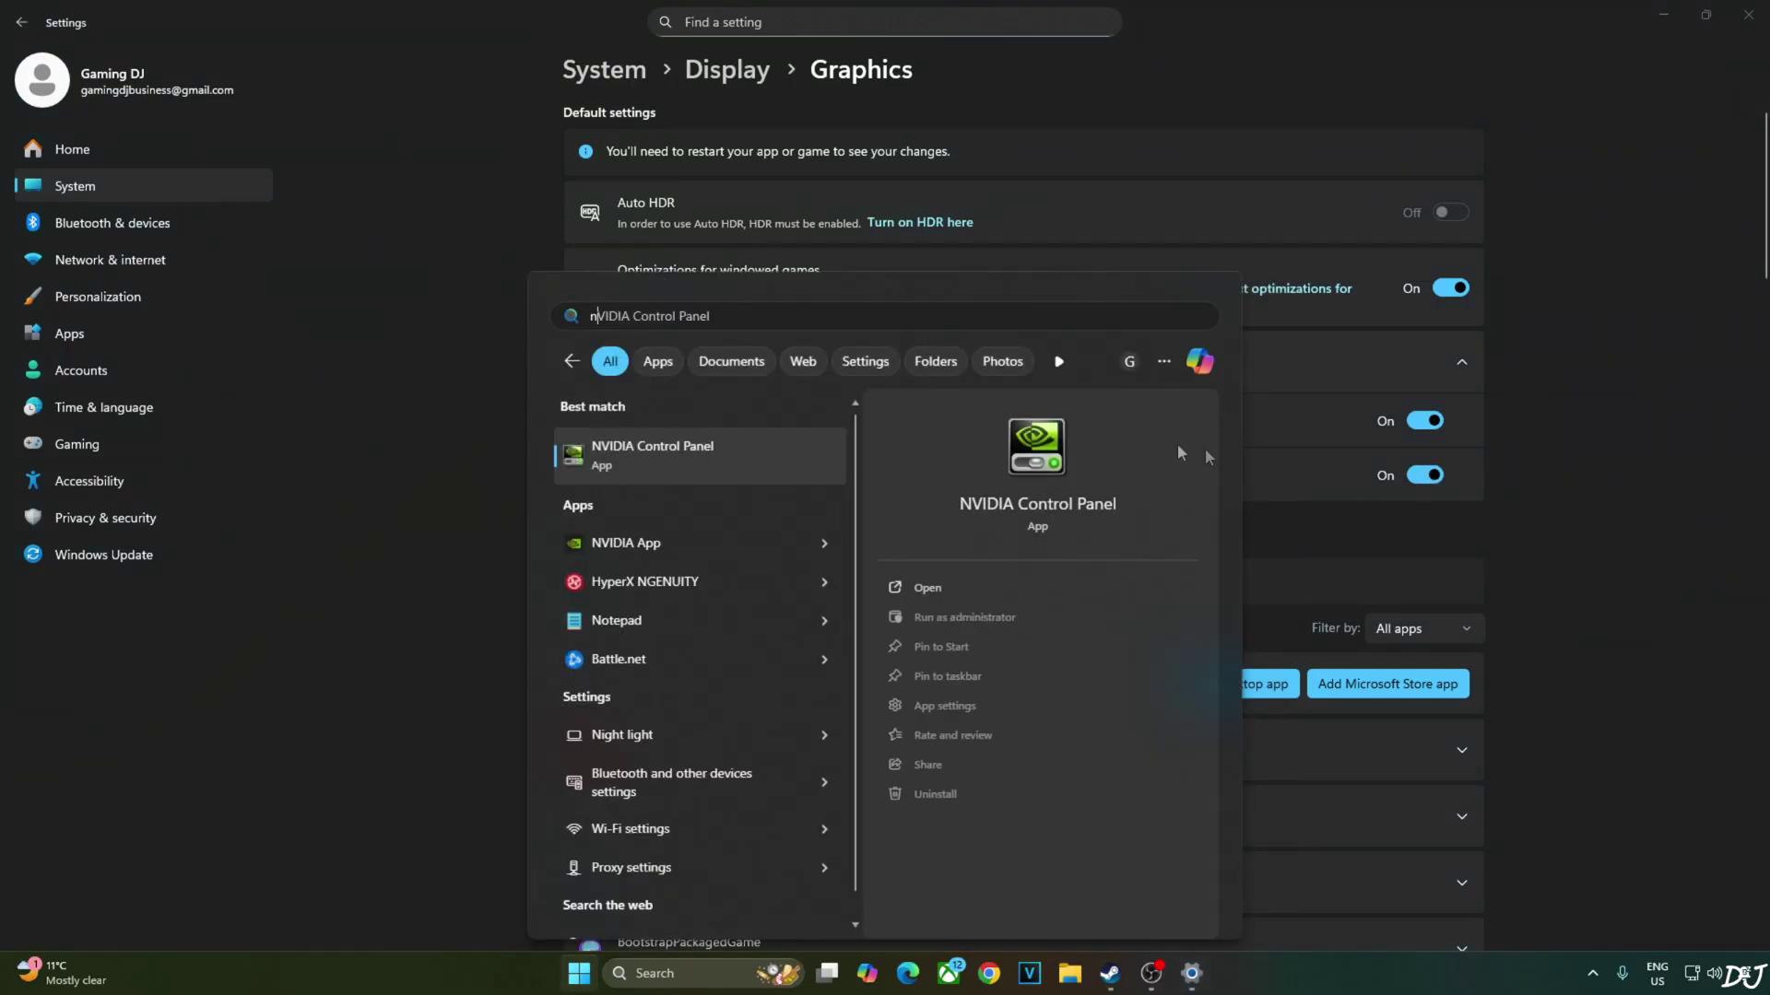
click(622, 457)
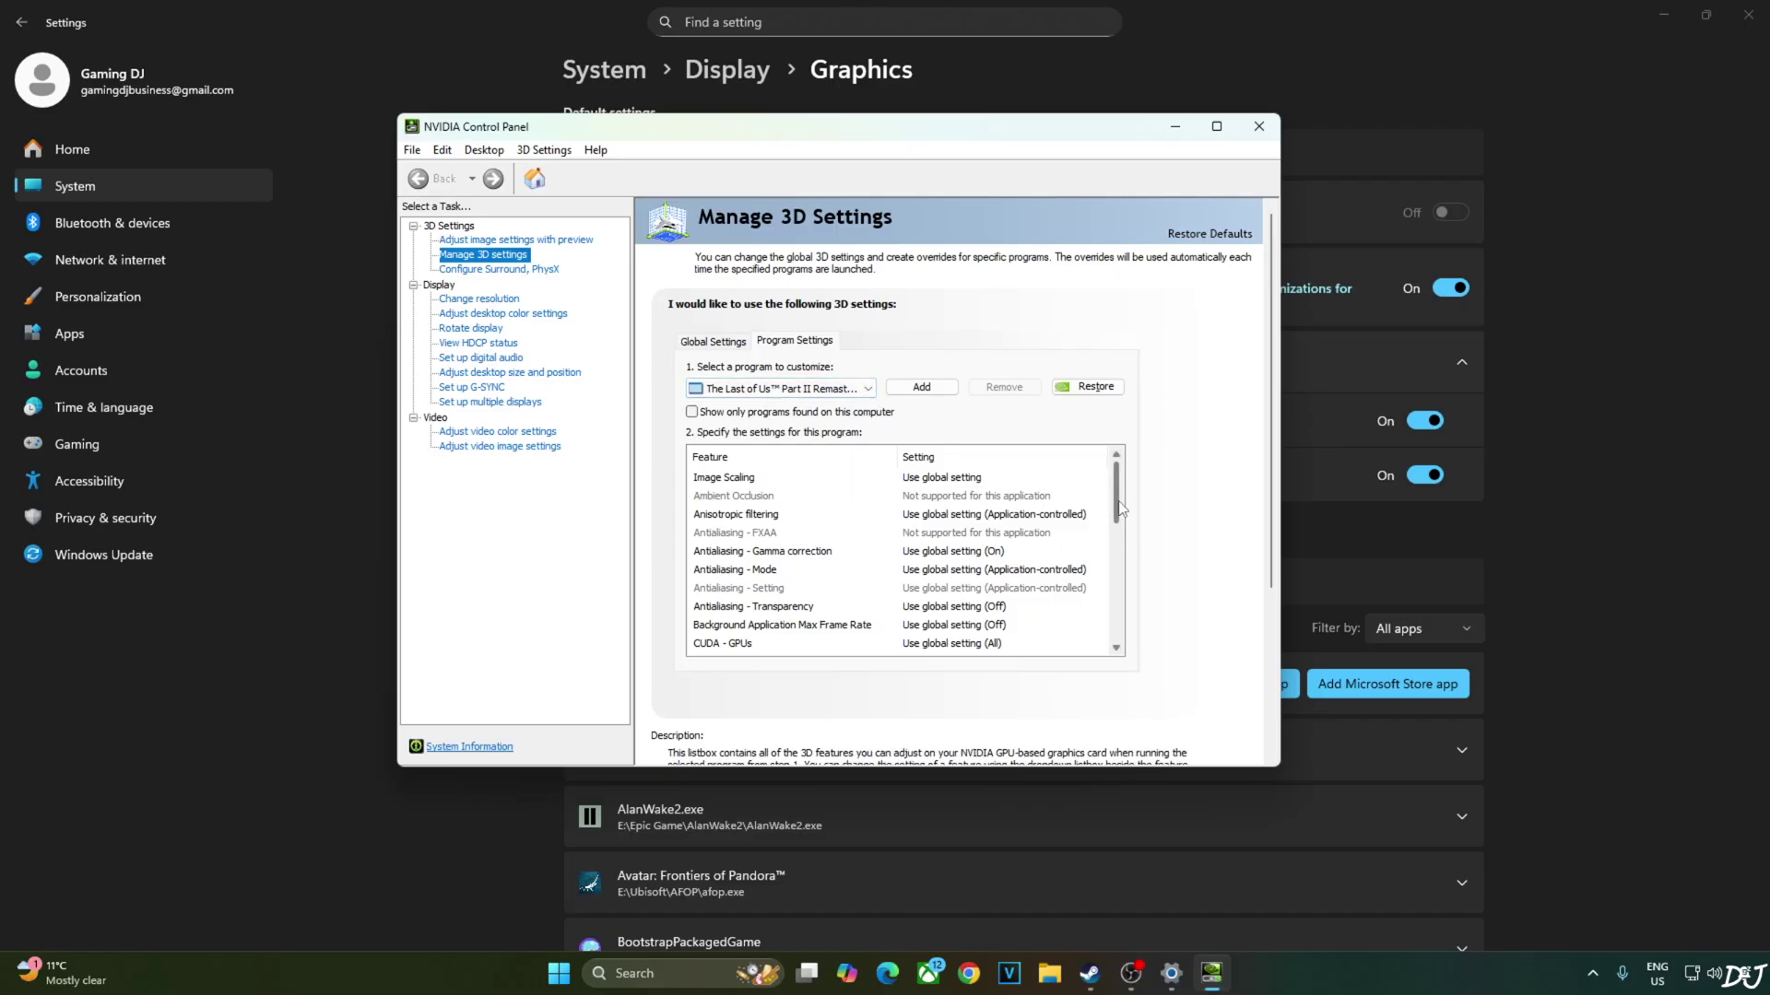
scroll(727, 573, down, 8)
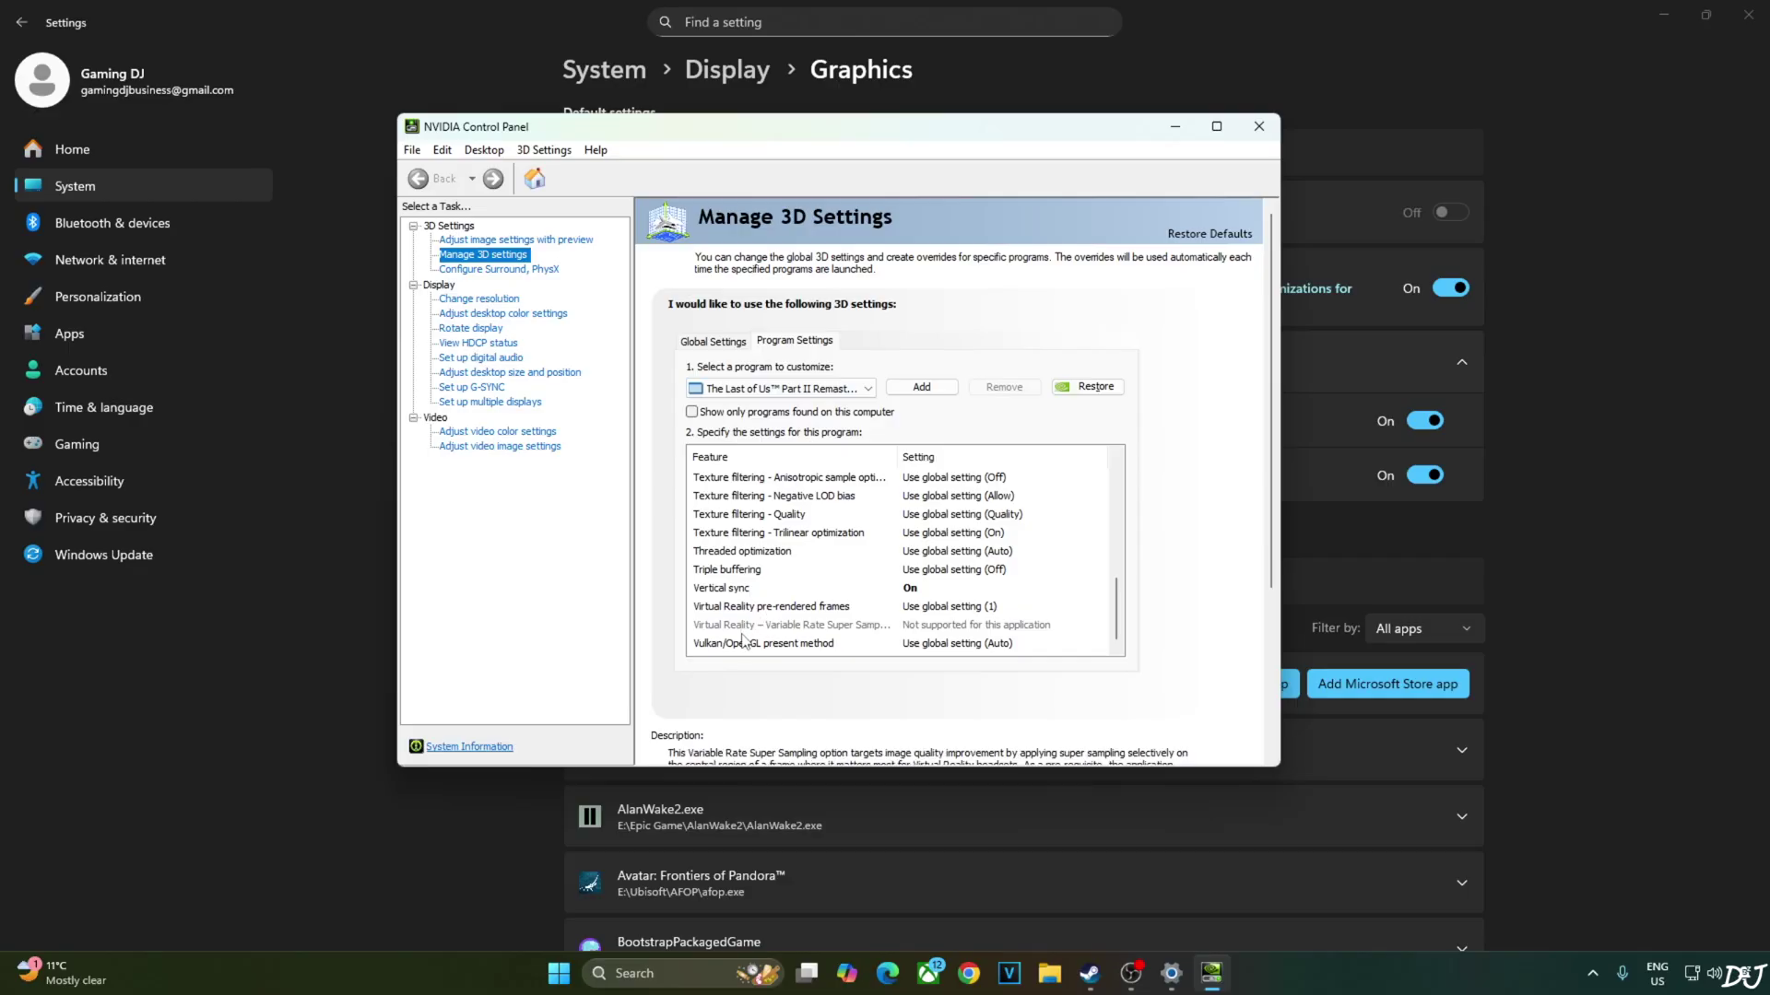
click(472, 387)
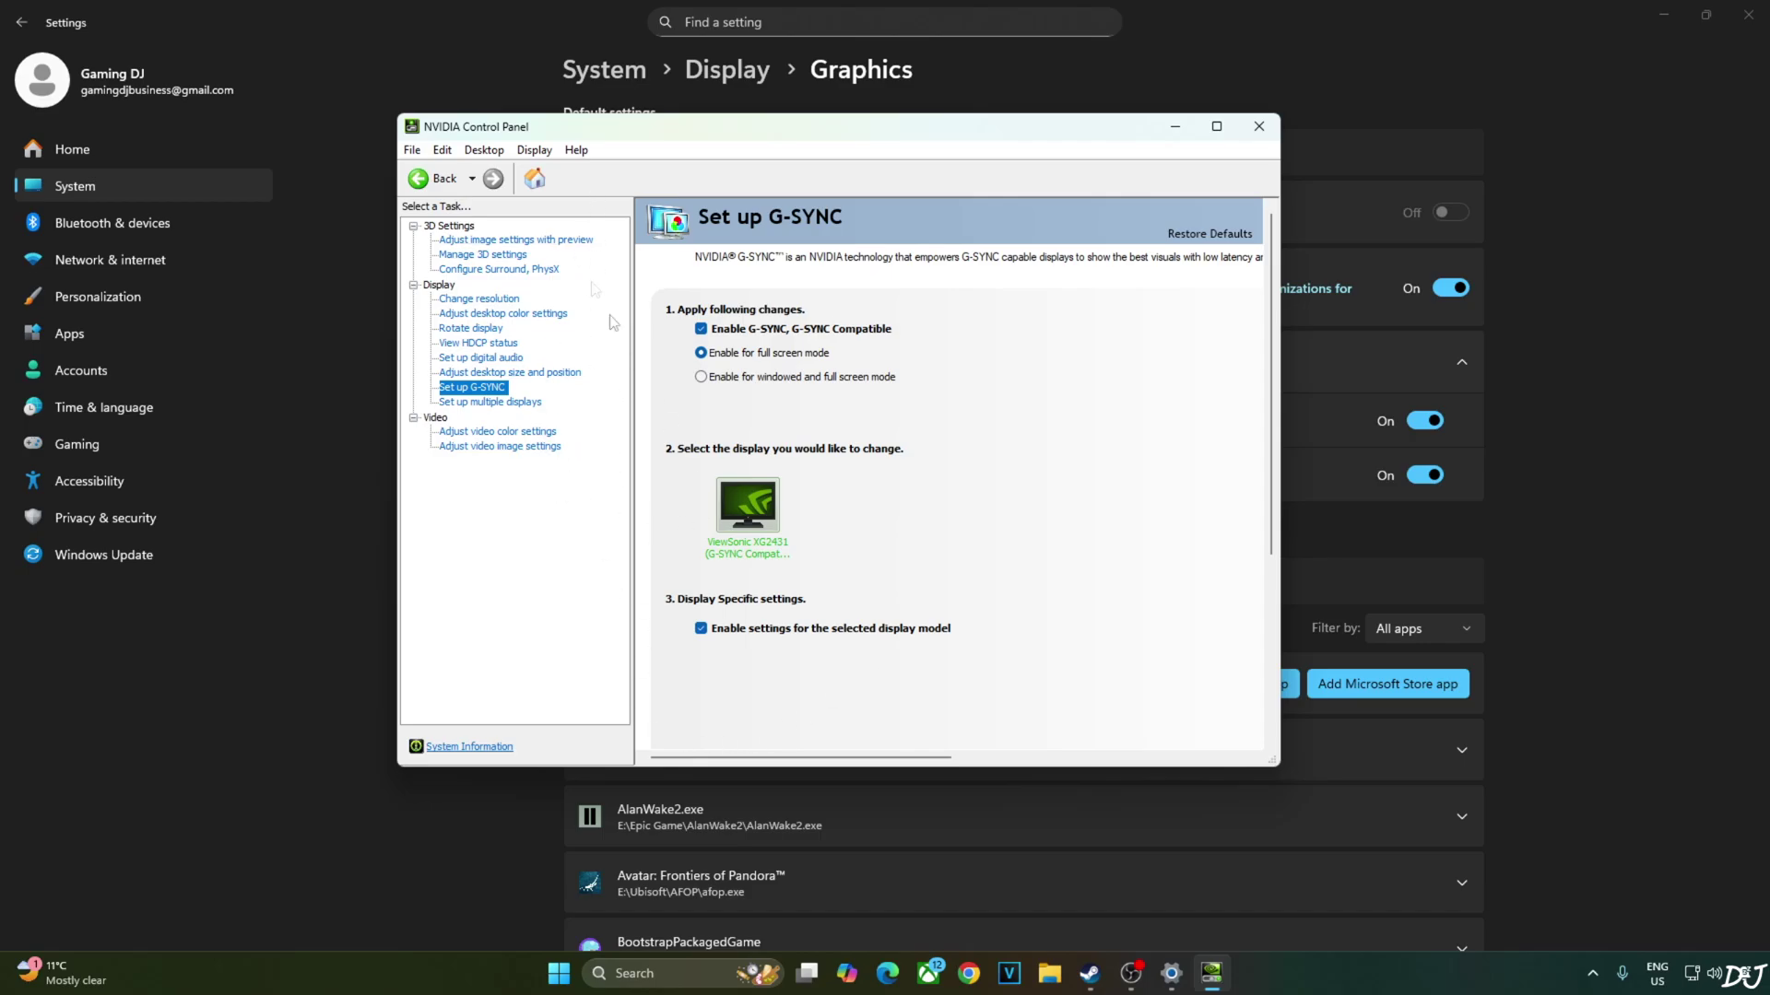
click(523, 155)
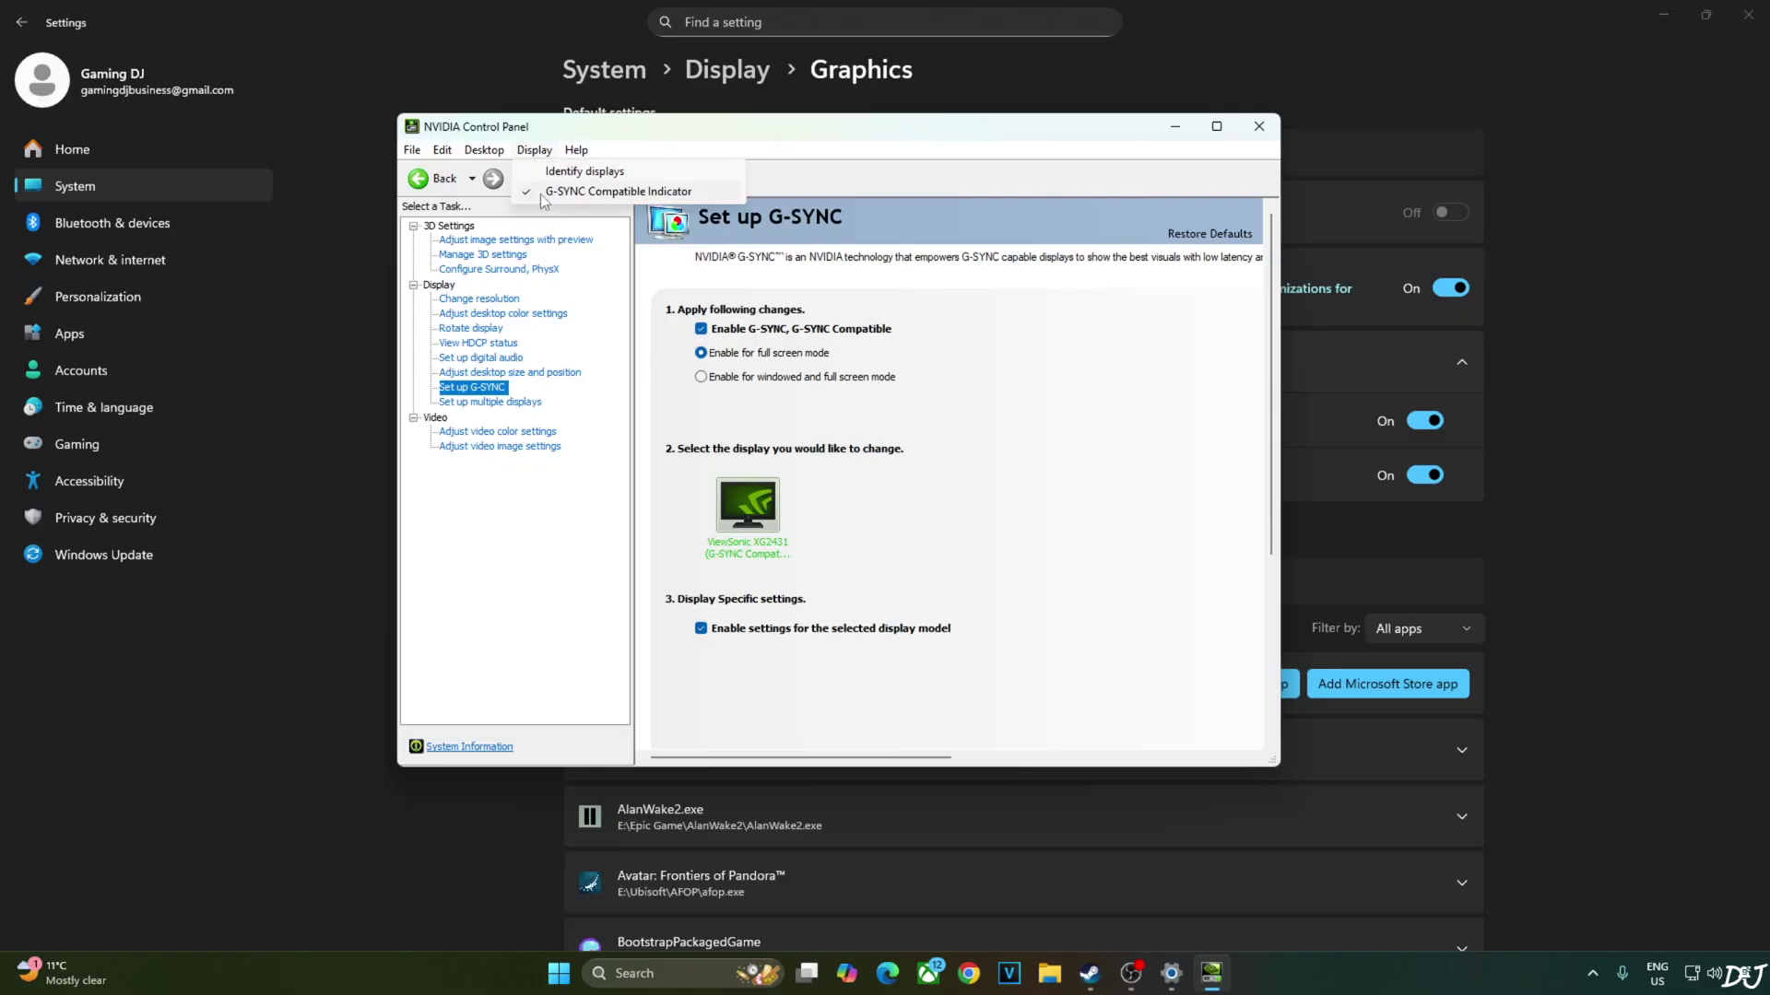
click(640, 192)
Close NVIDIA Control Panel and review RivaTuner's general properties, leaving the framerate limit at 0
click(1259, 126)
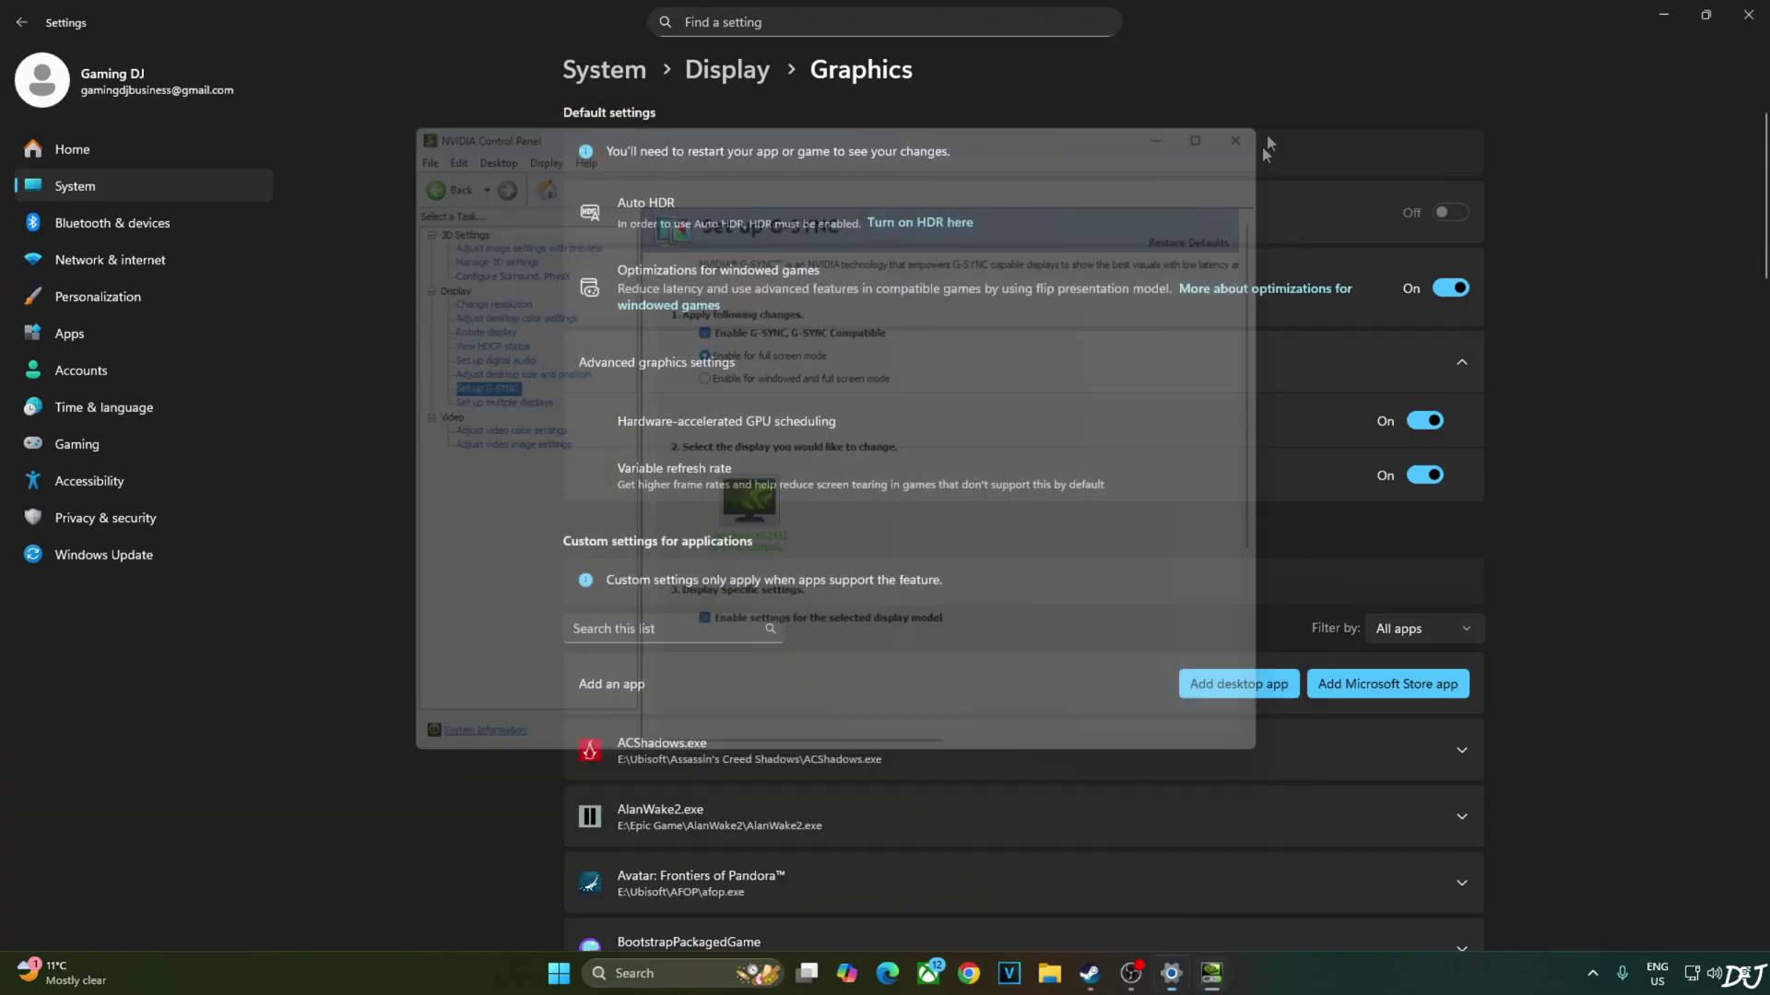
click(1592, 973)
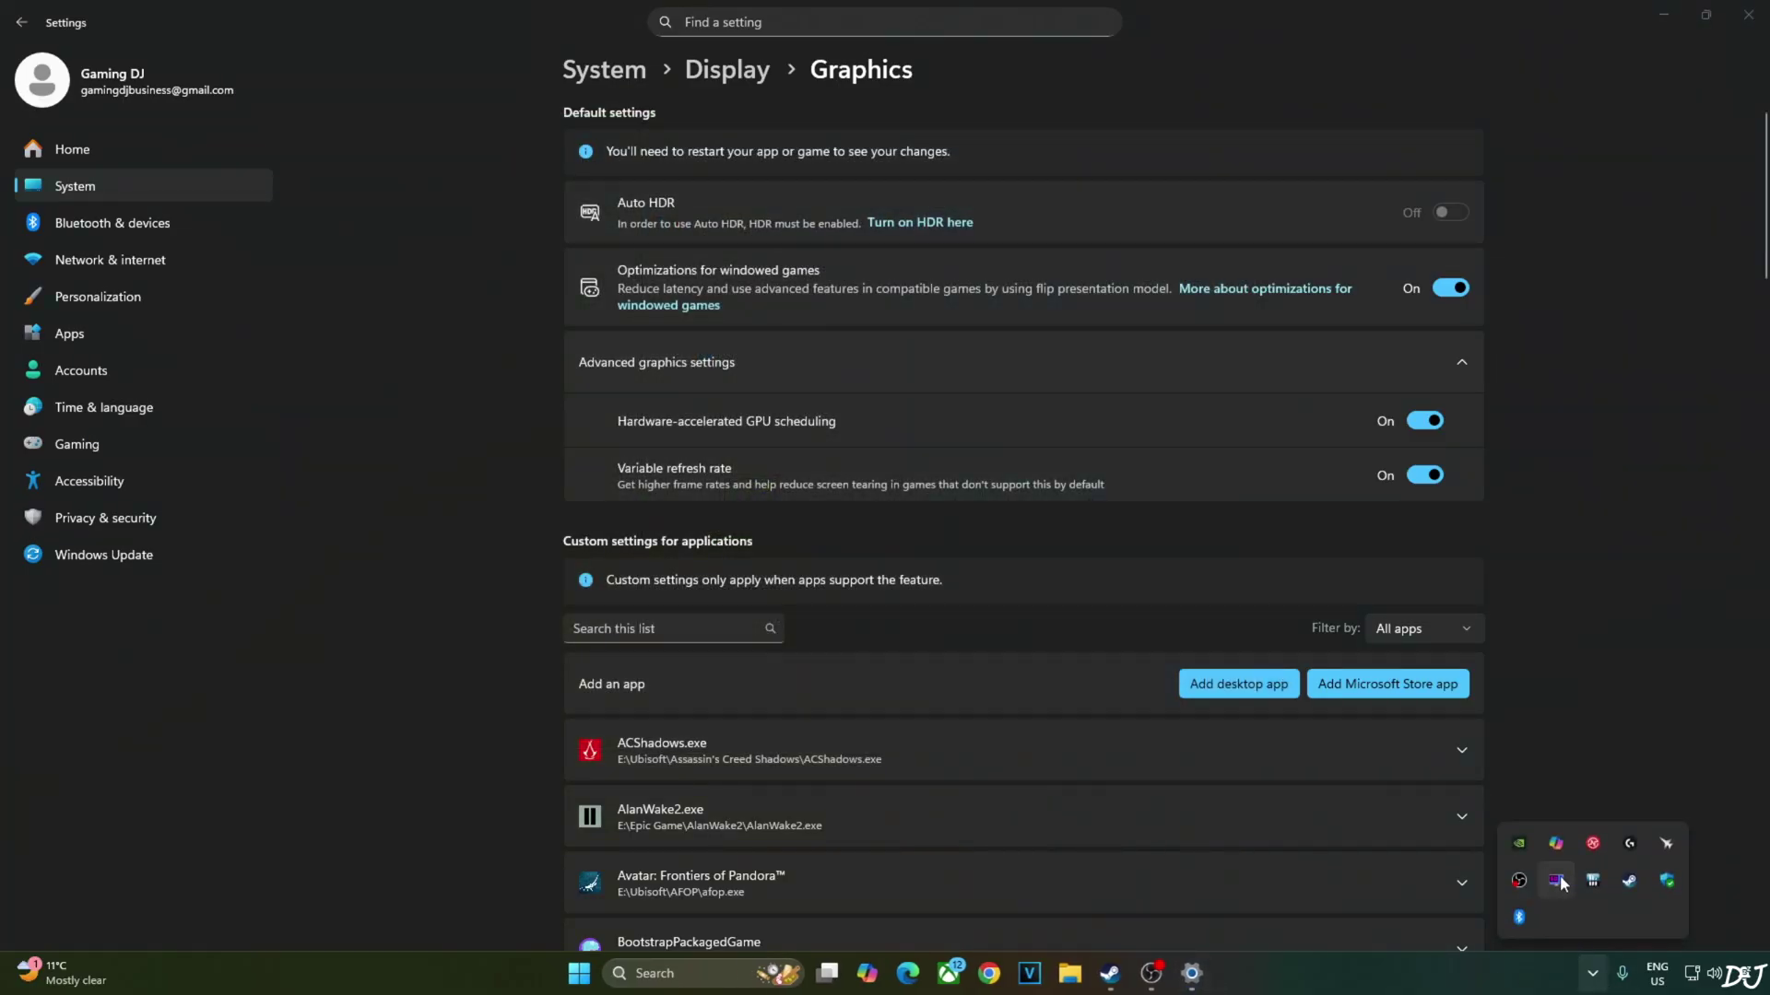
click(1557, 881)
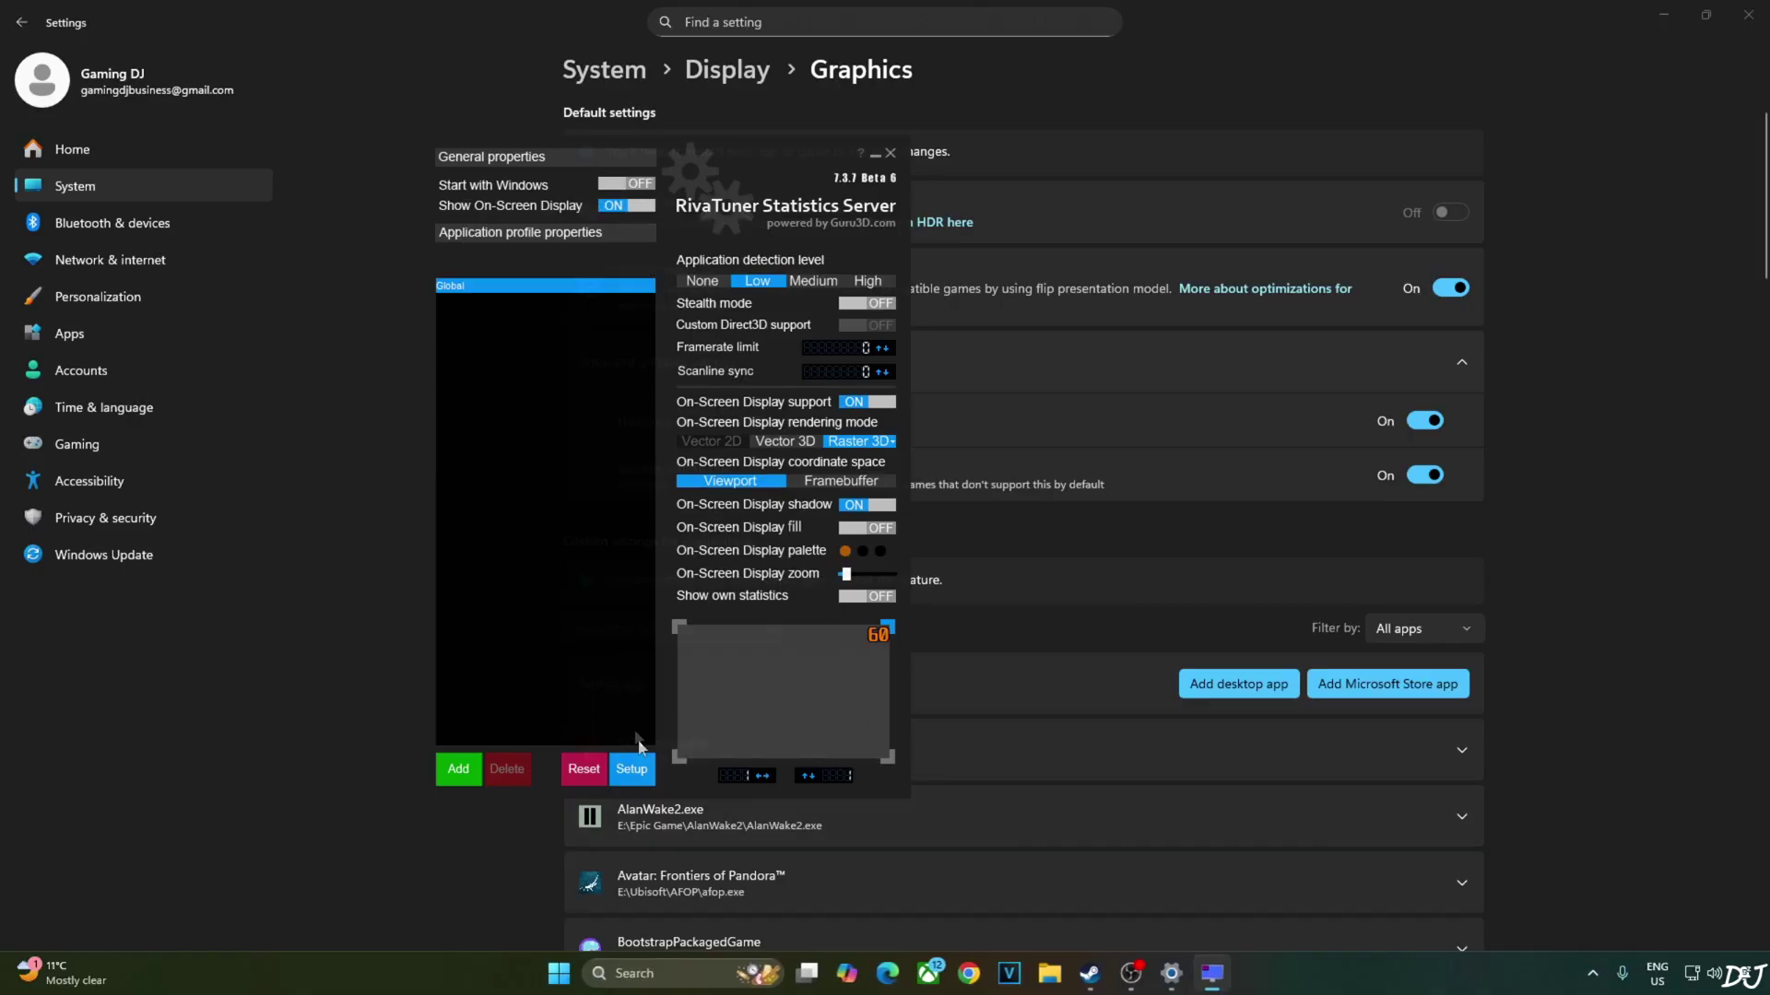
click(632, 769)
scroll(812, 700, down, 5)
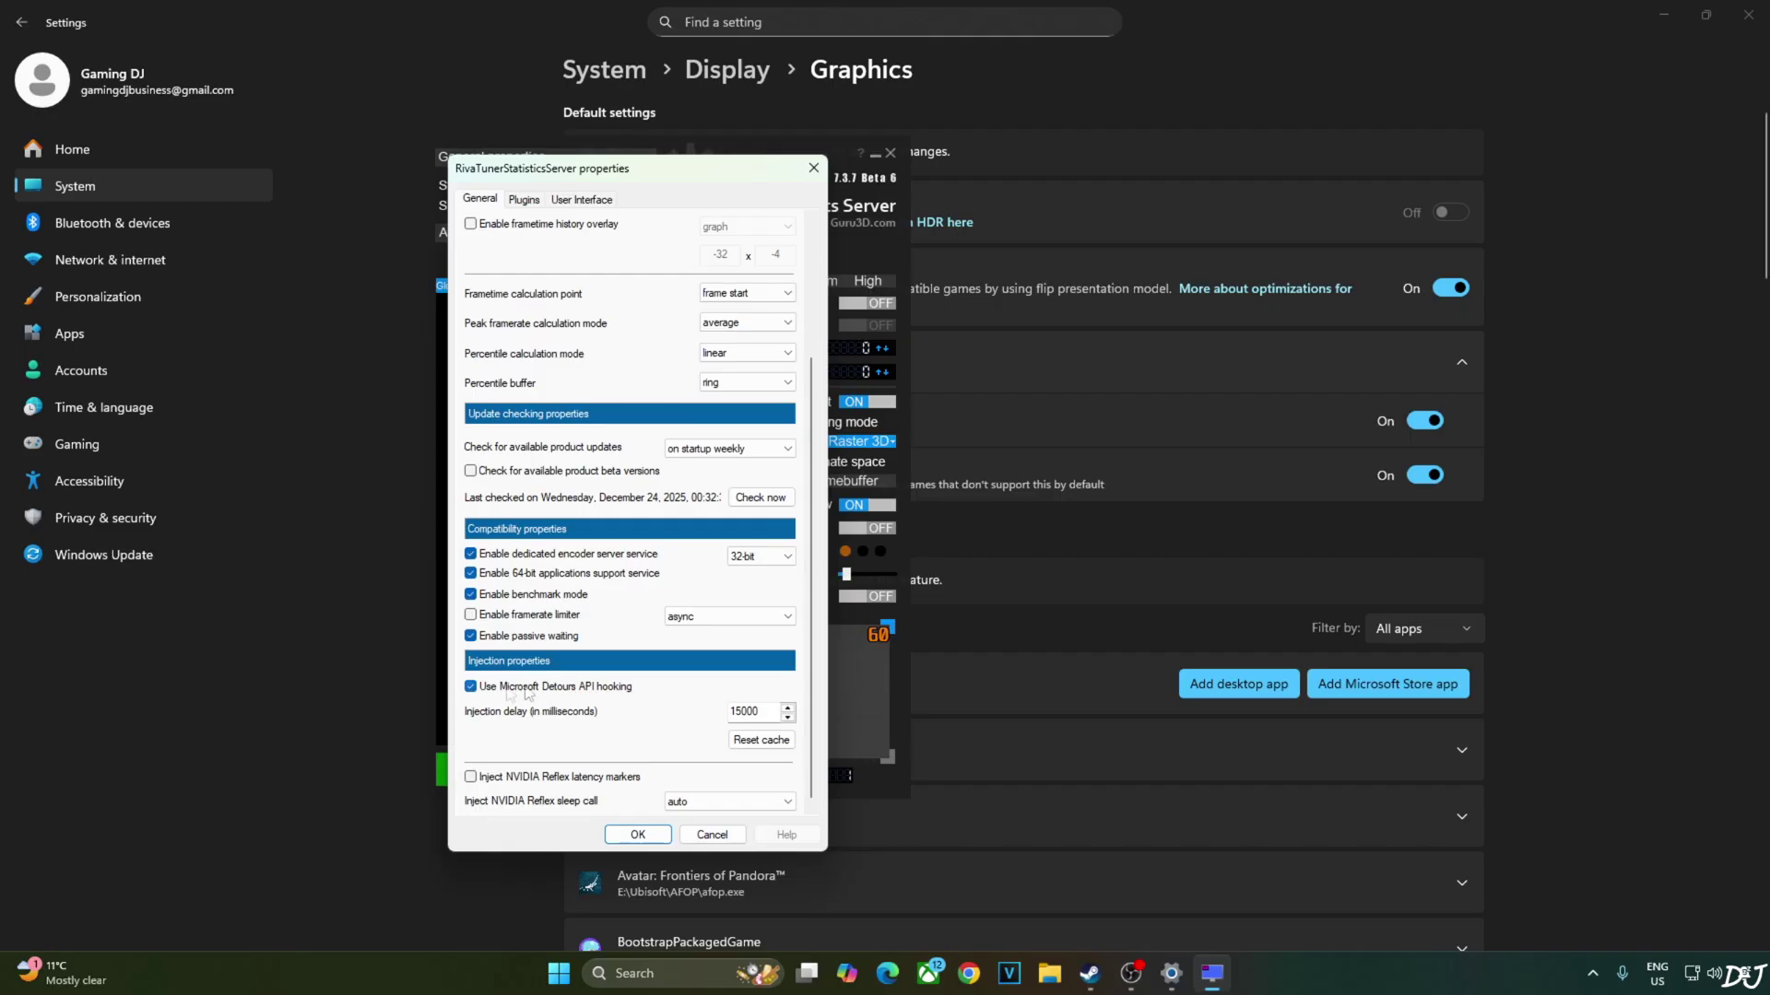
click(662, 837)
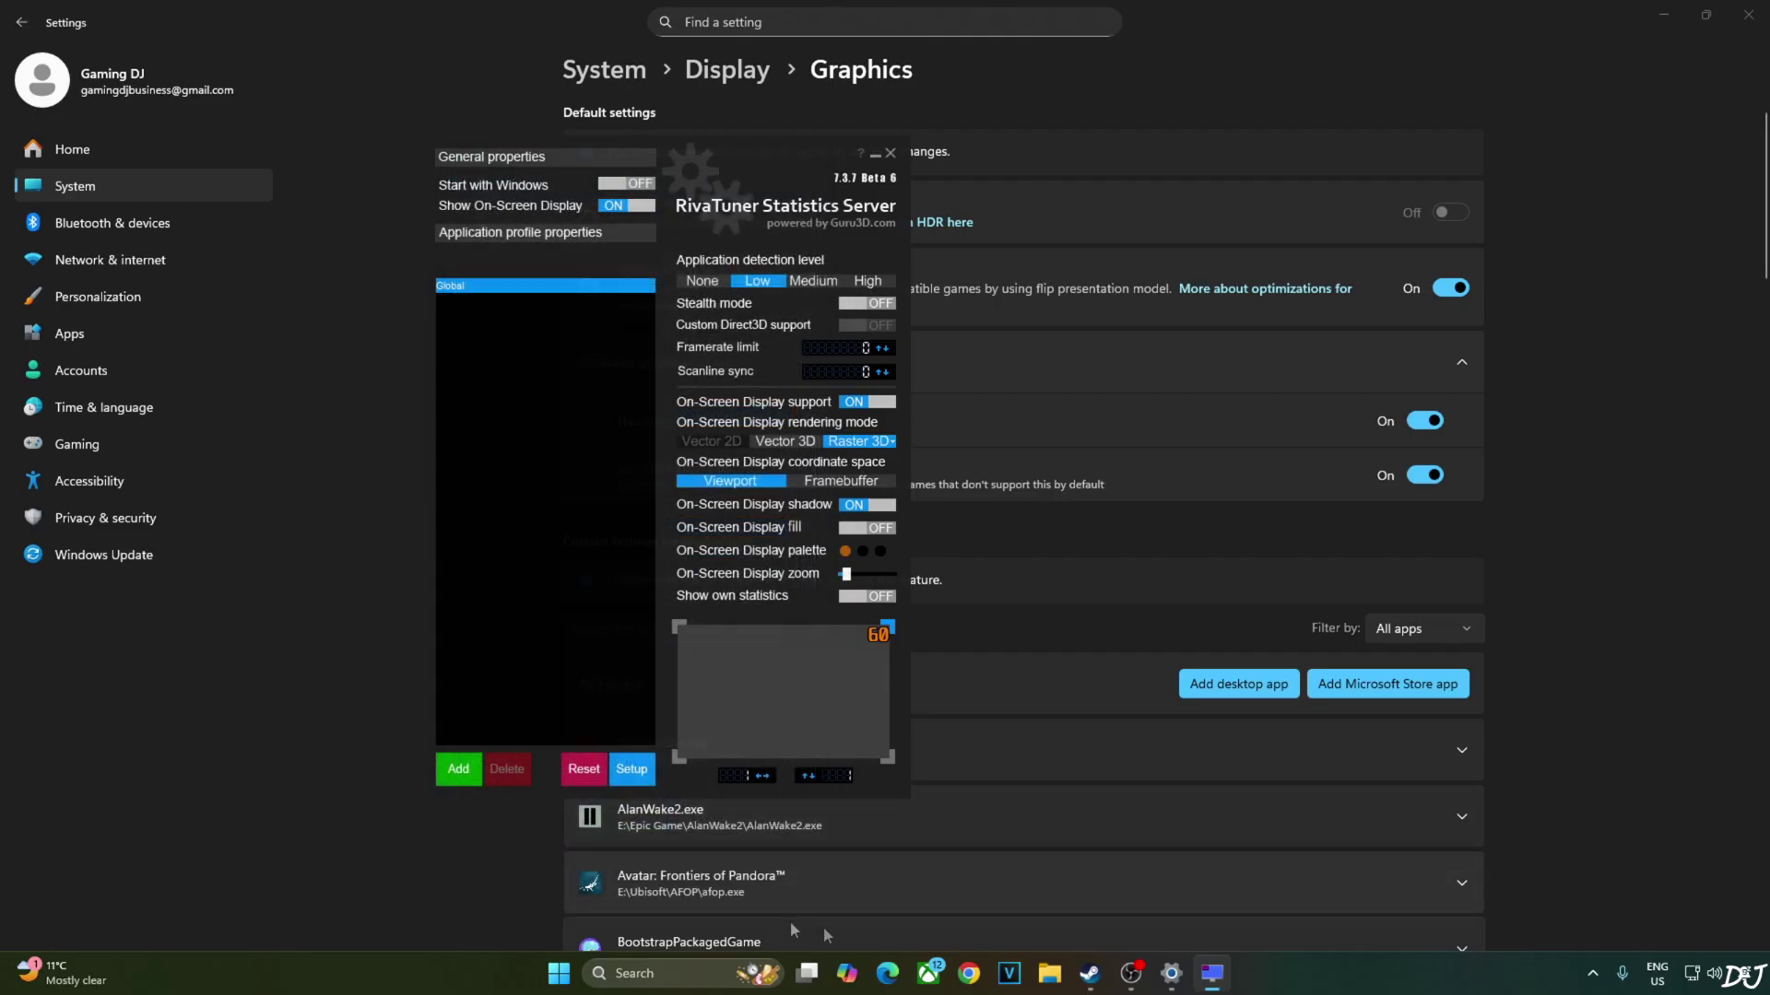
click(1090, 973)
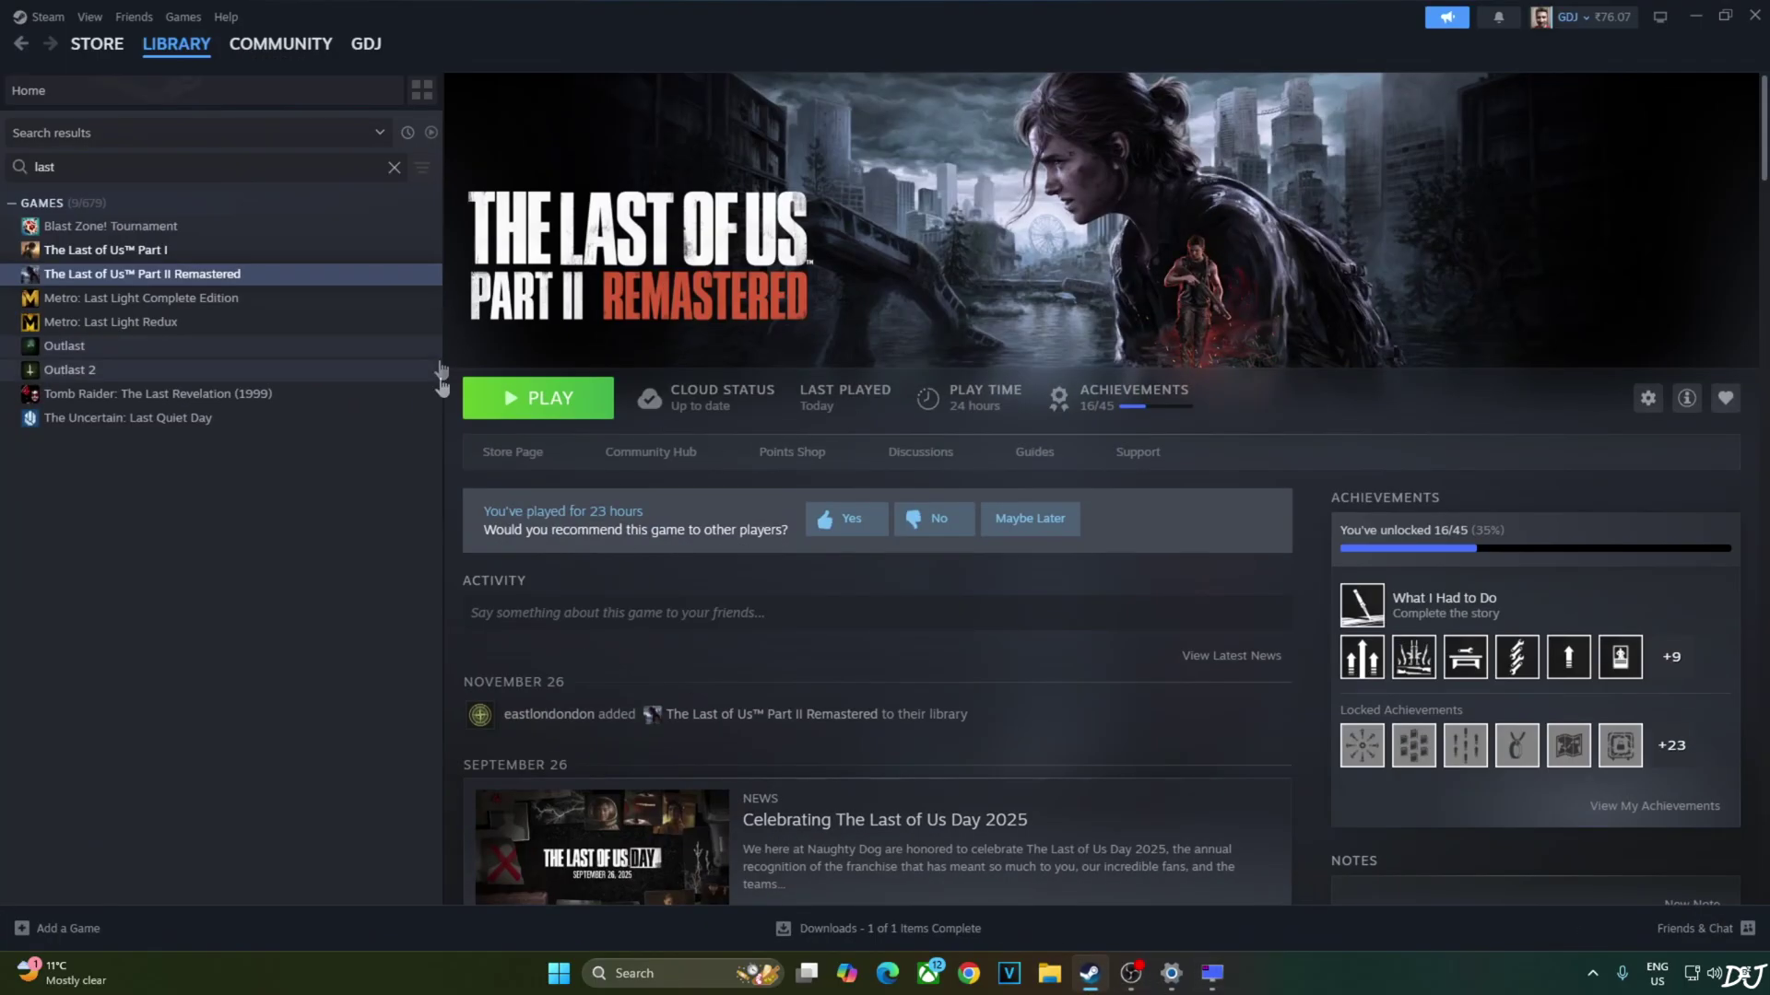
Launch The Last of Us Part II, keep Window Mode at Fullscreen in Options, and view the Graphics settings
click(472, 395)
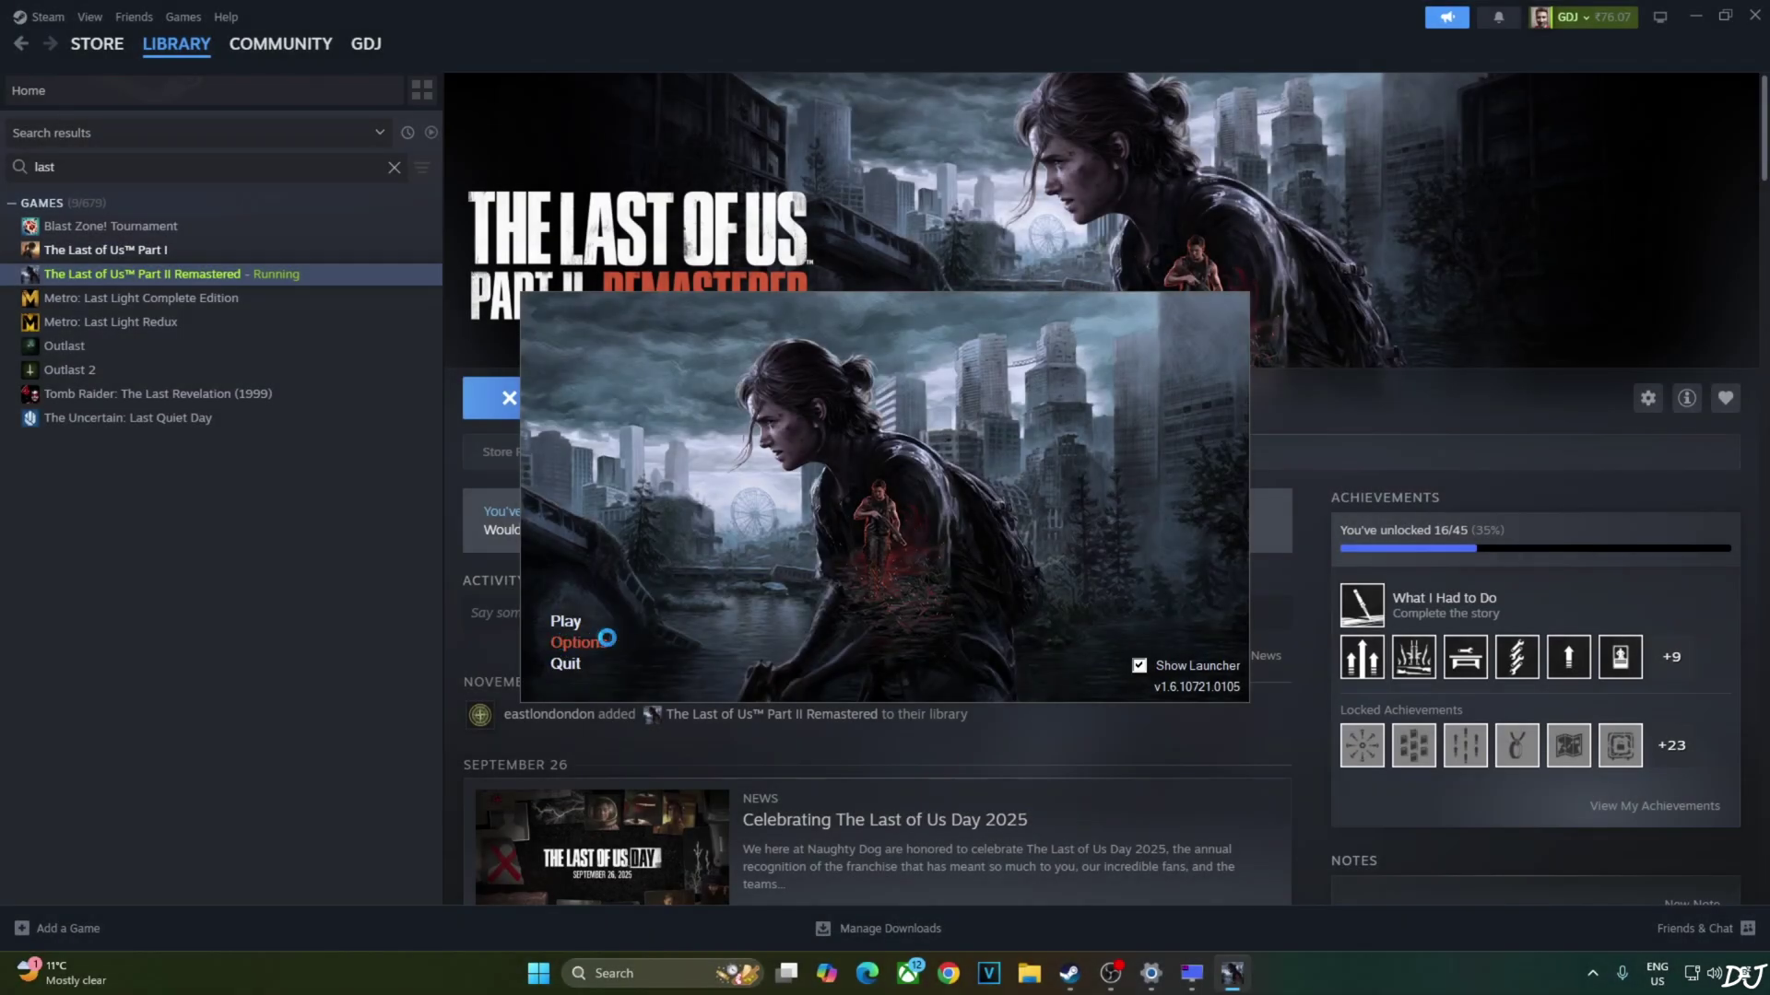
click(599, 636)
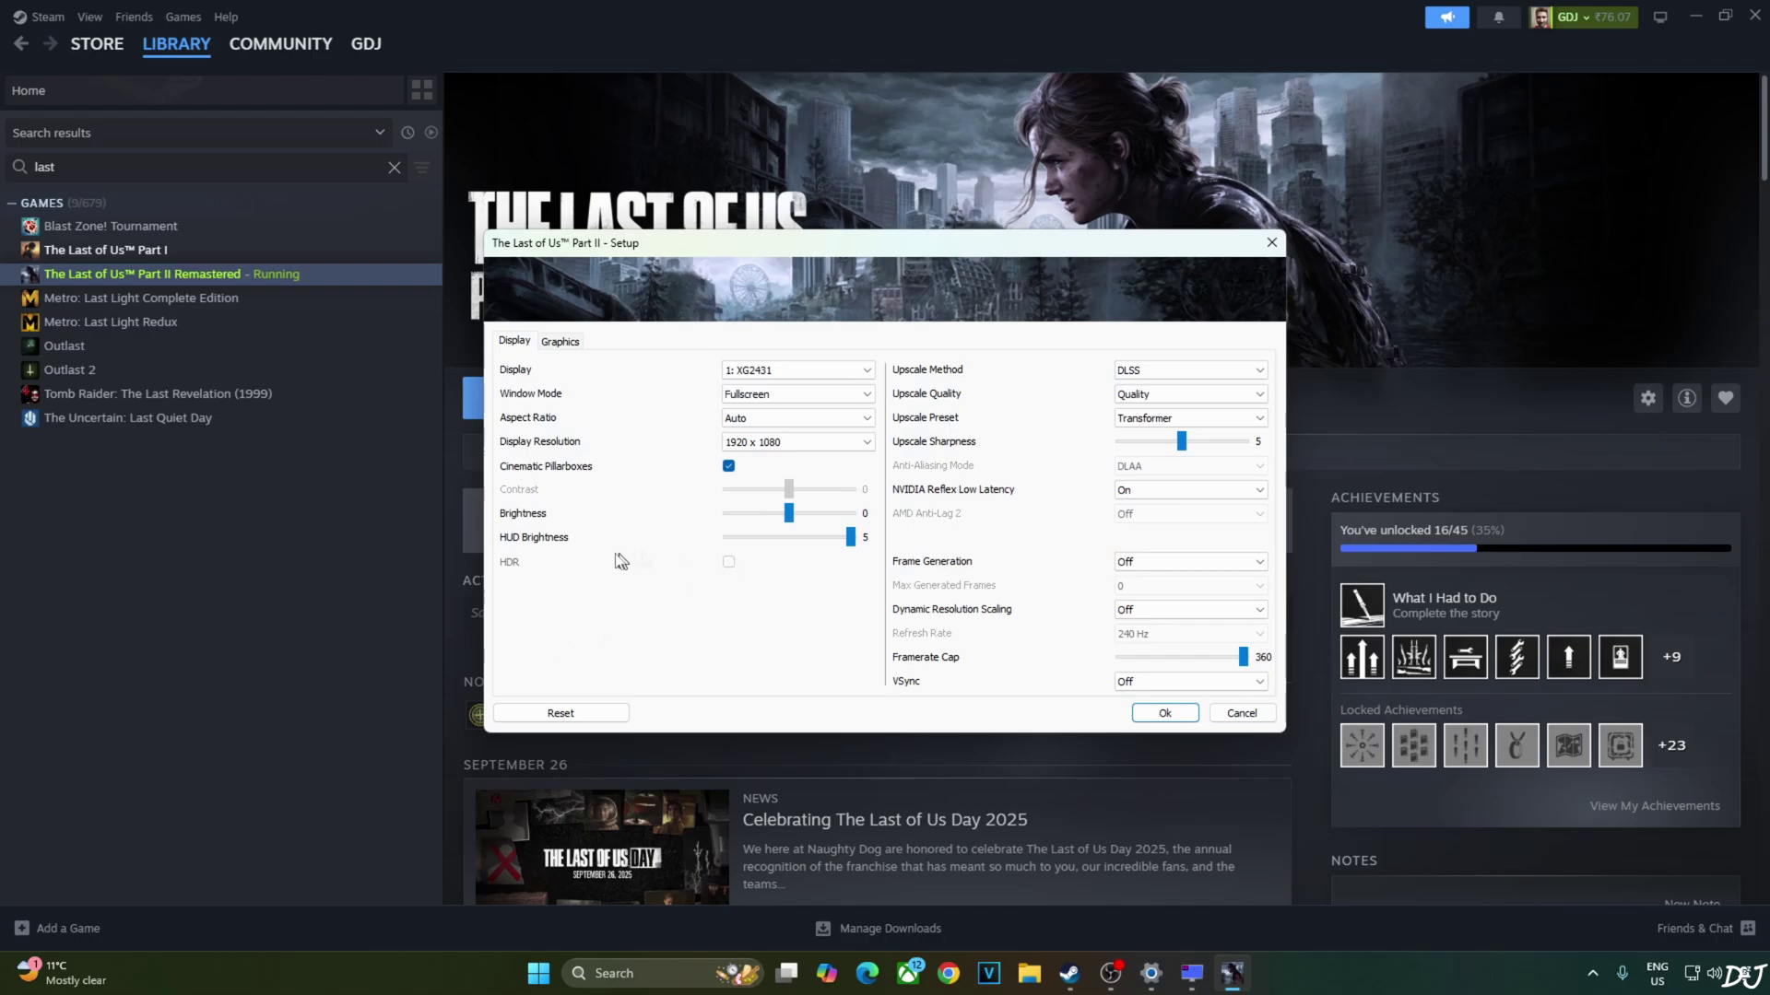
click(798, 394)
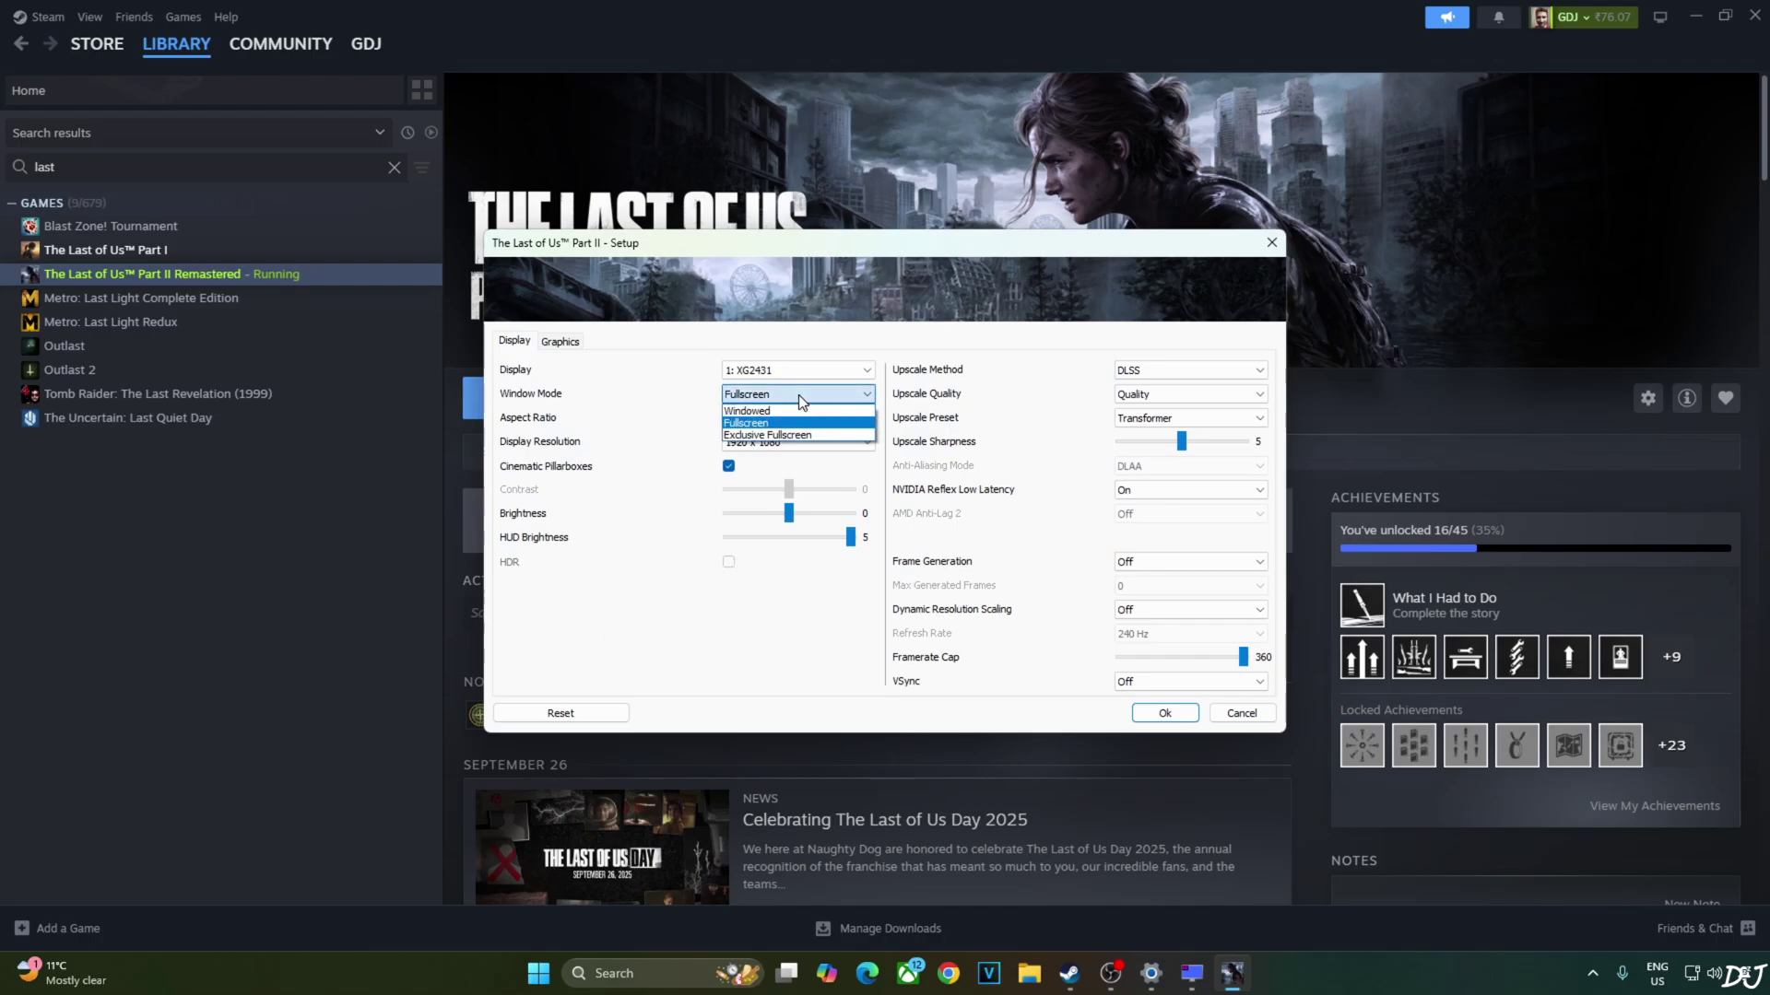
click(793, 395)
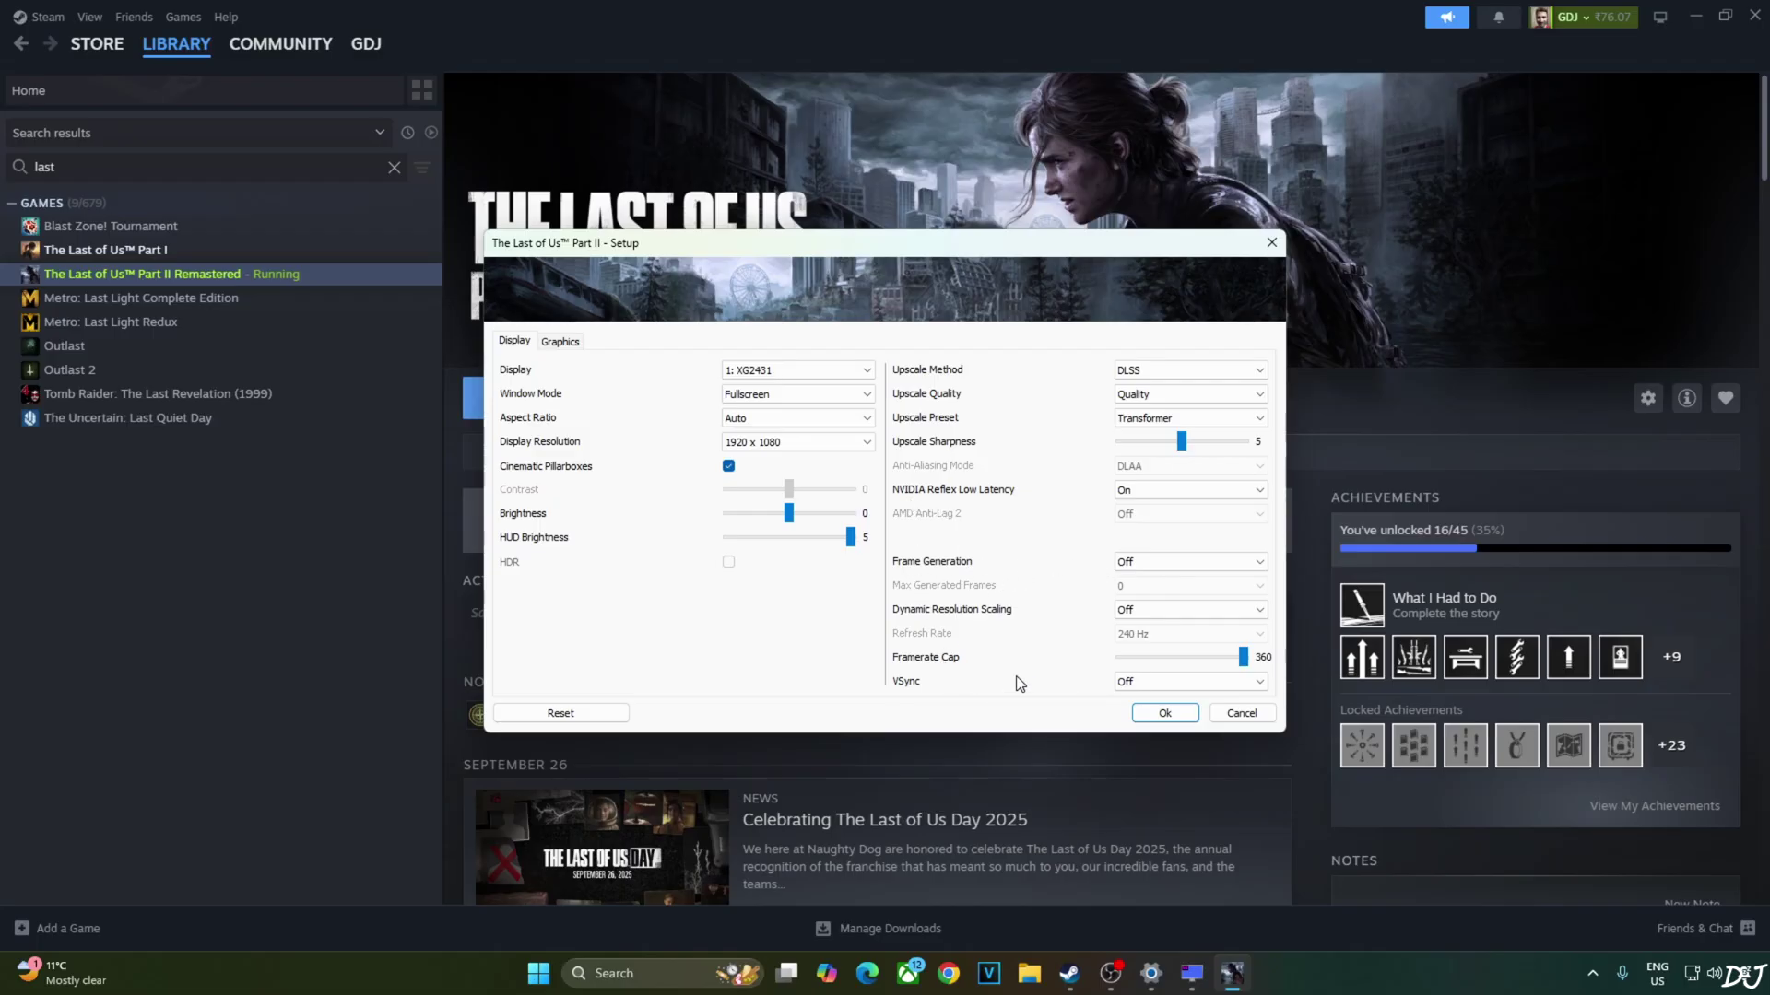
click(560, 344)
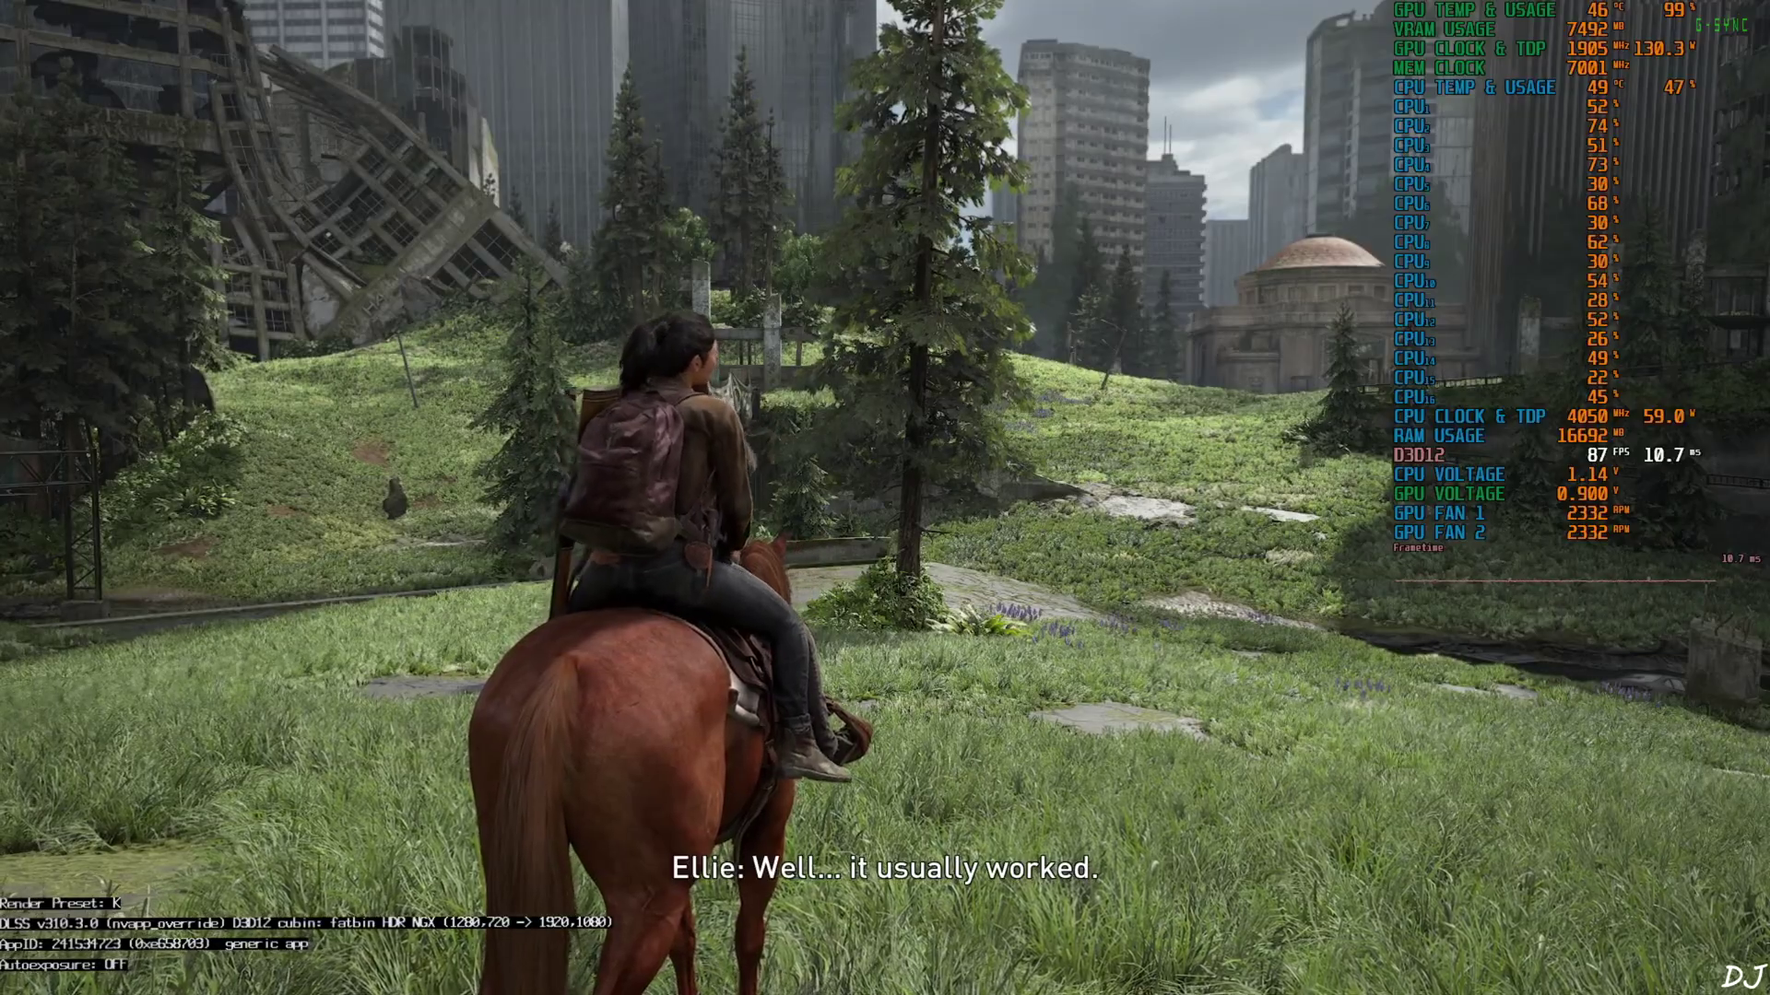
Bring up the OptiScaler menu in-game and enable the Auto Exposure init flag
key(Insert)
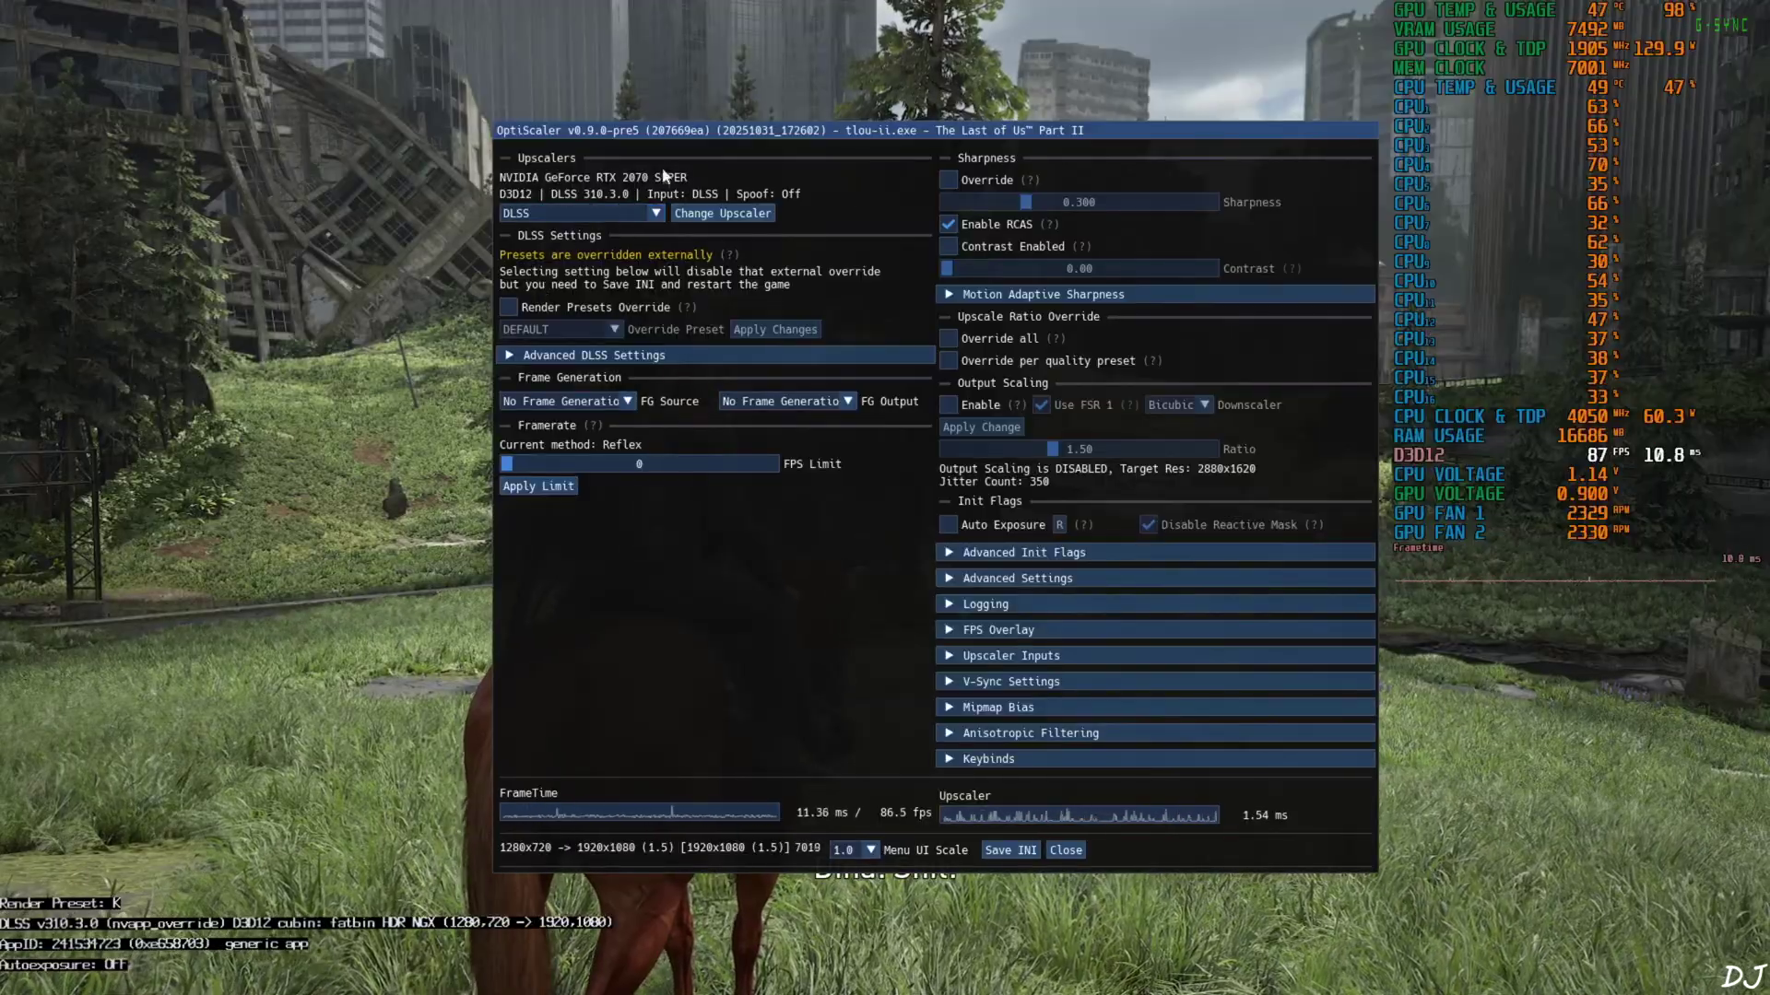
drag(671, 165, 663, 145)
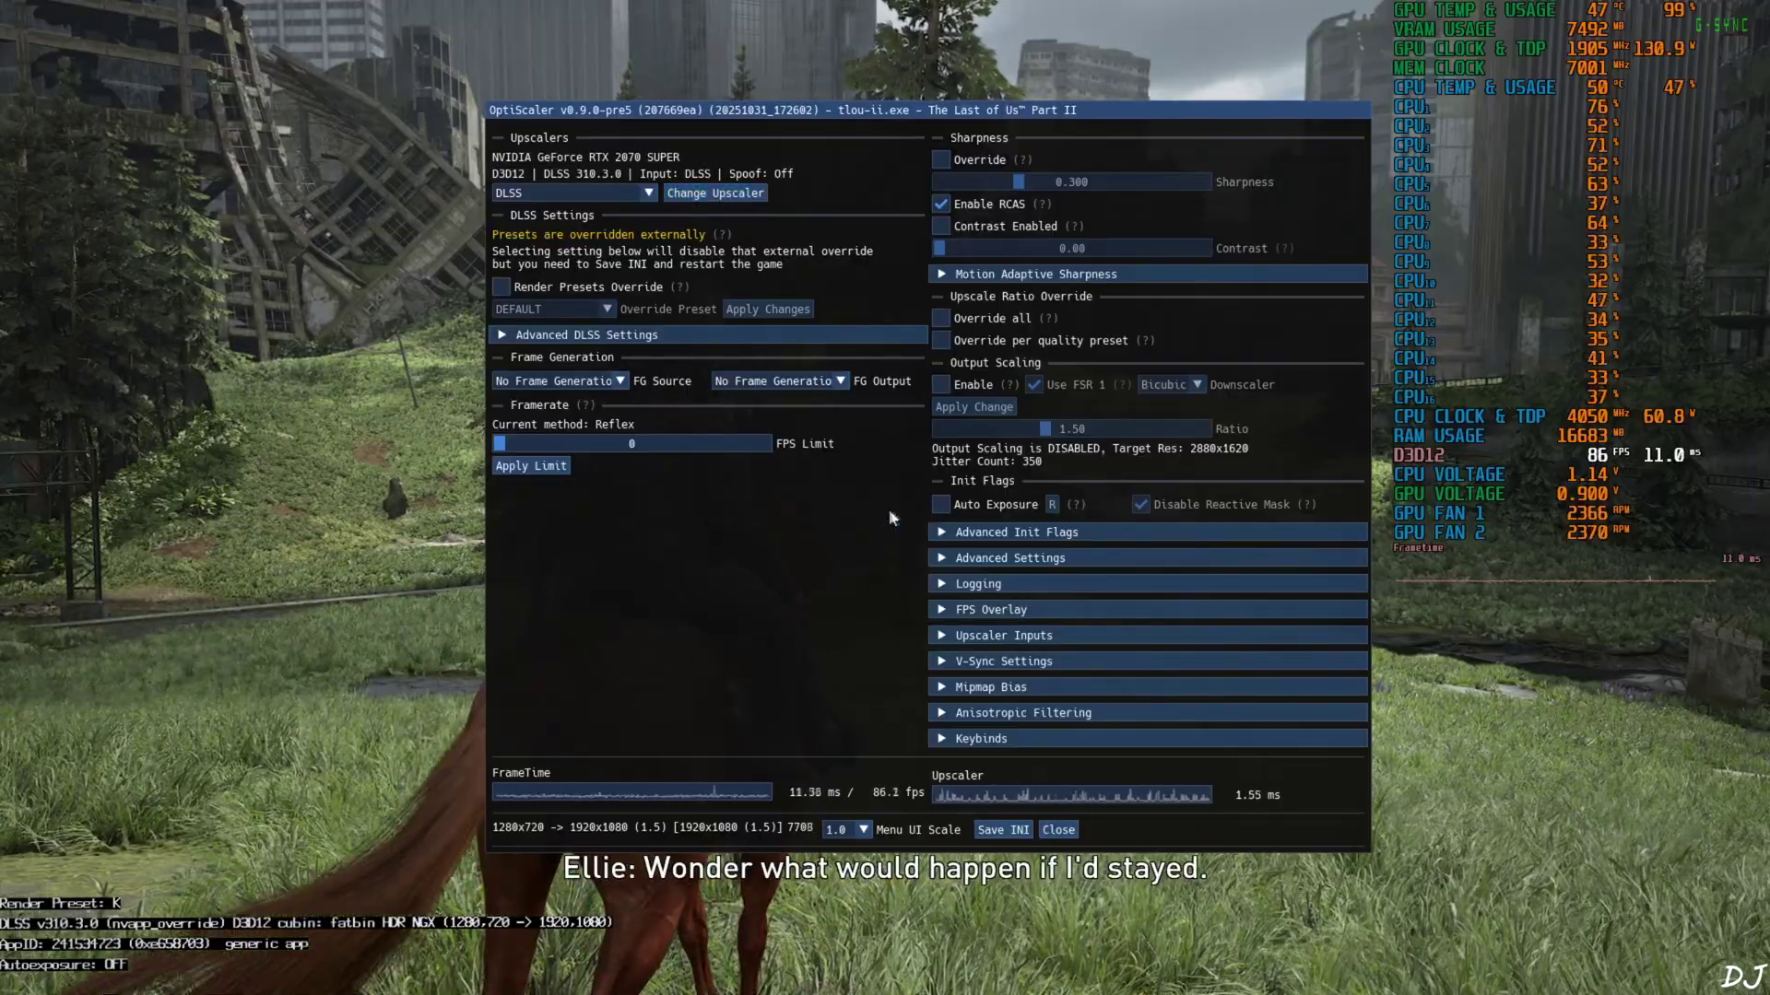
click(941, 504)
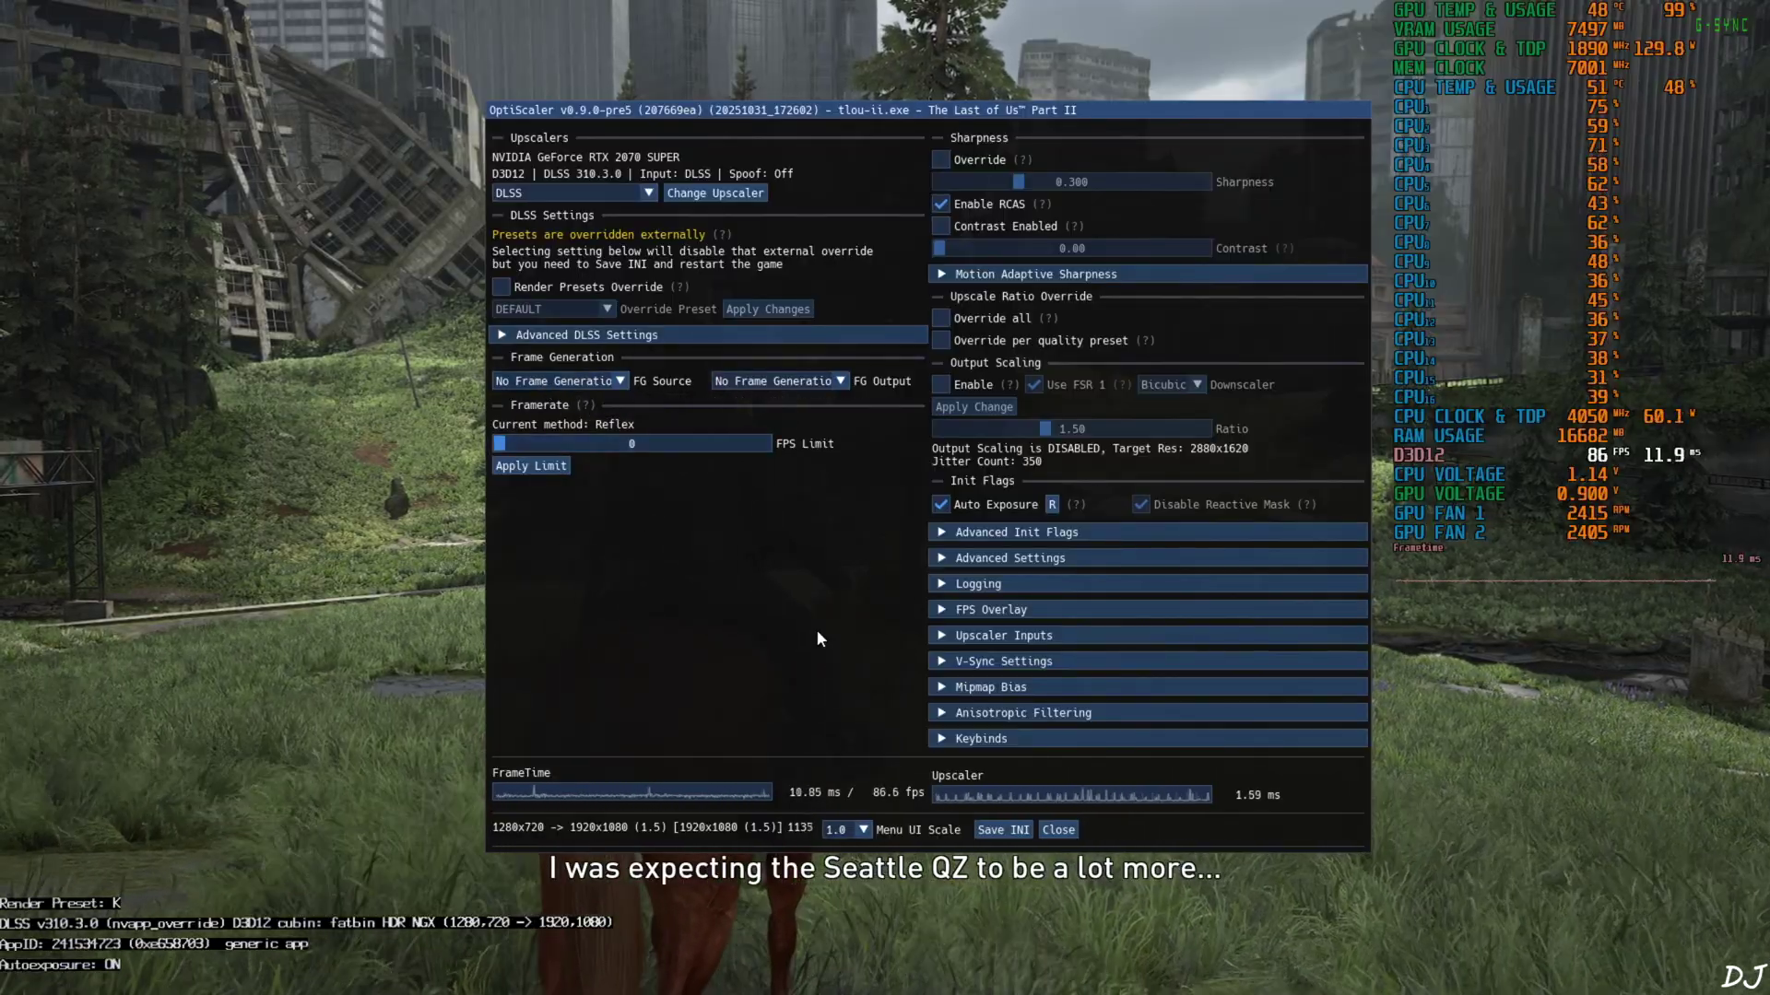
Enable the FPS overlay with Full + Graph type at 1.3 scale, then resume the game
click(958, 612)
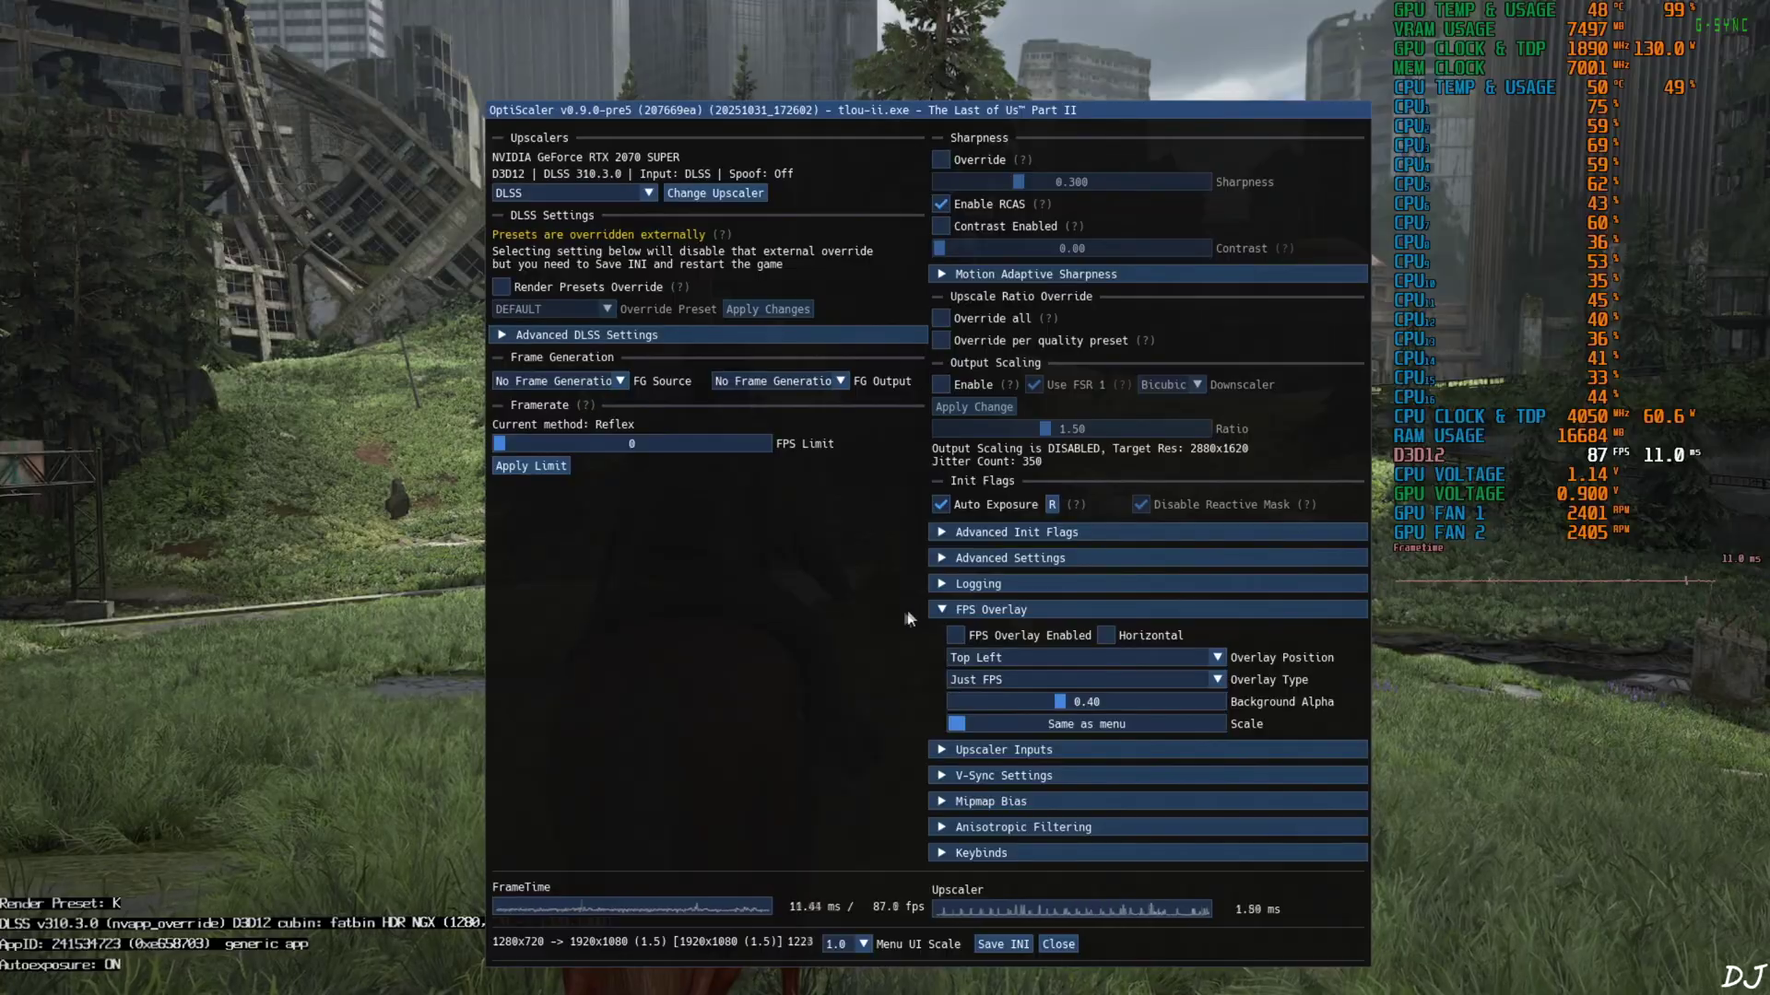
click(954, 634)
click(977, 679)
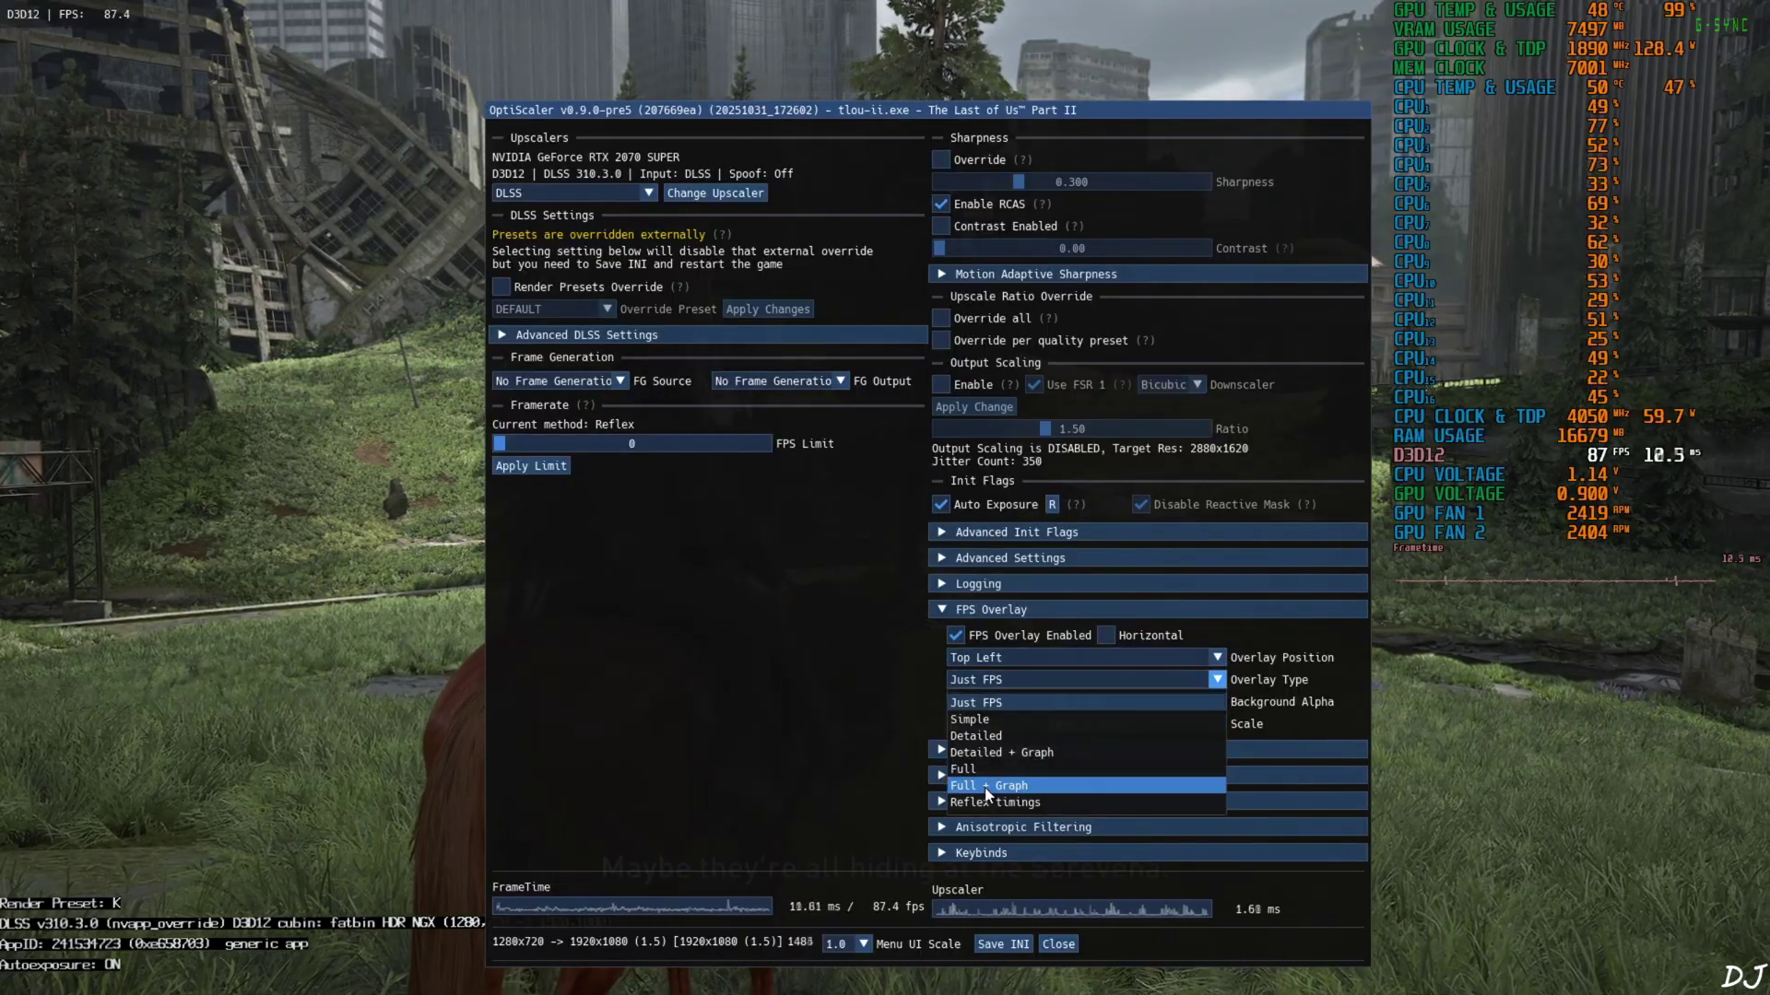
click(1069, 791)
drag(1065, 727, 1099, 724)
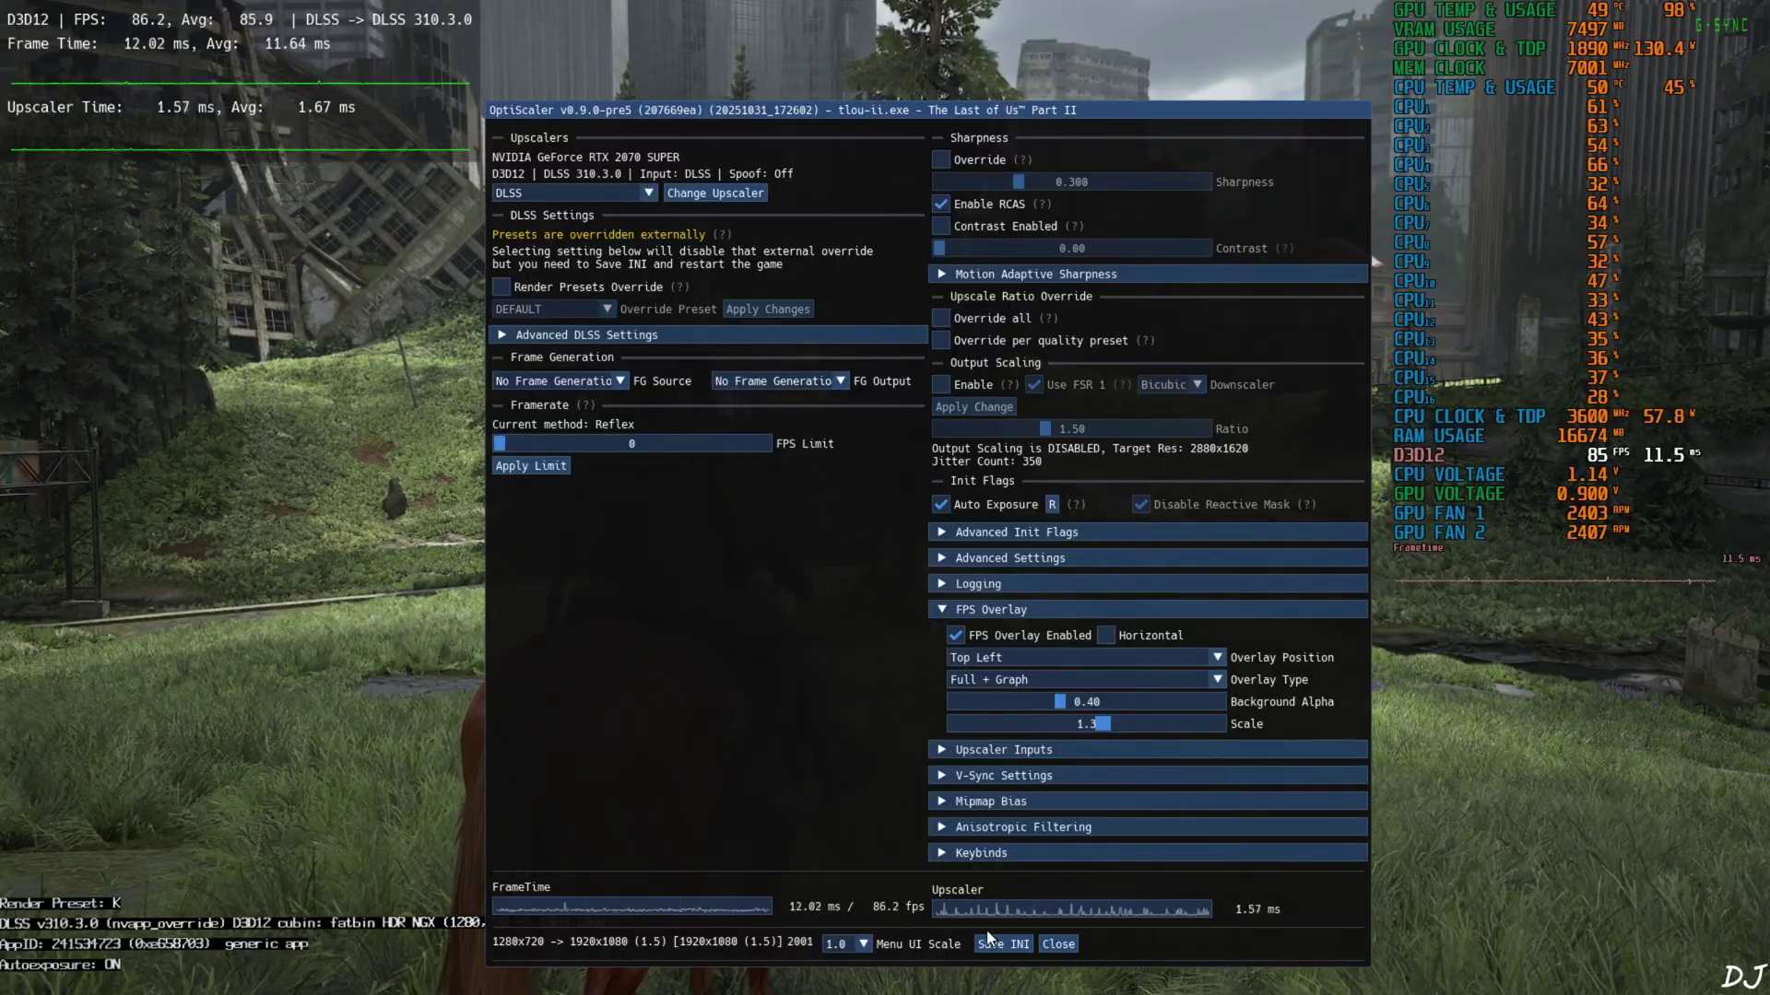
click(1056, 942)
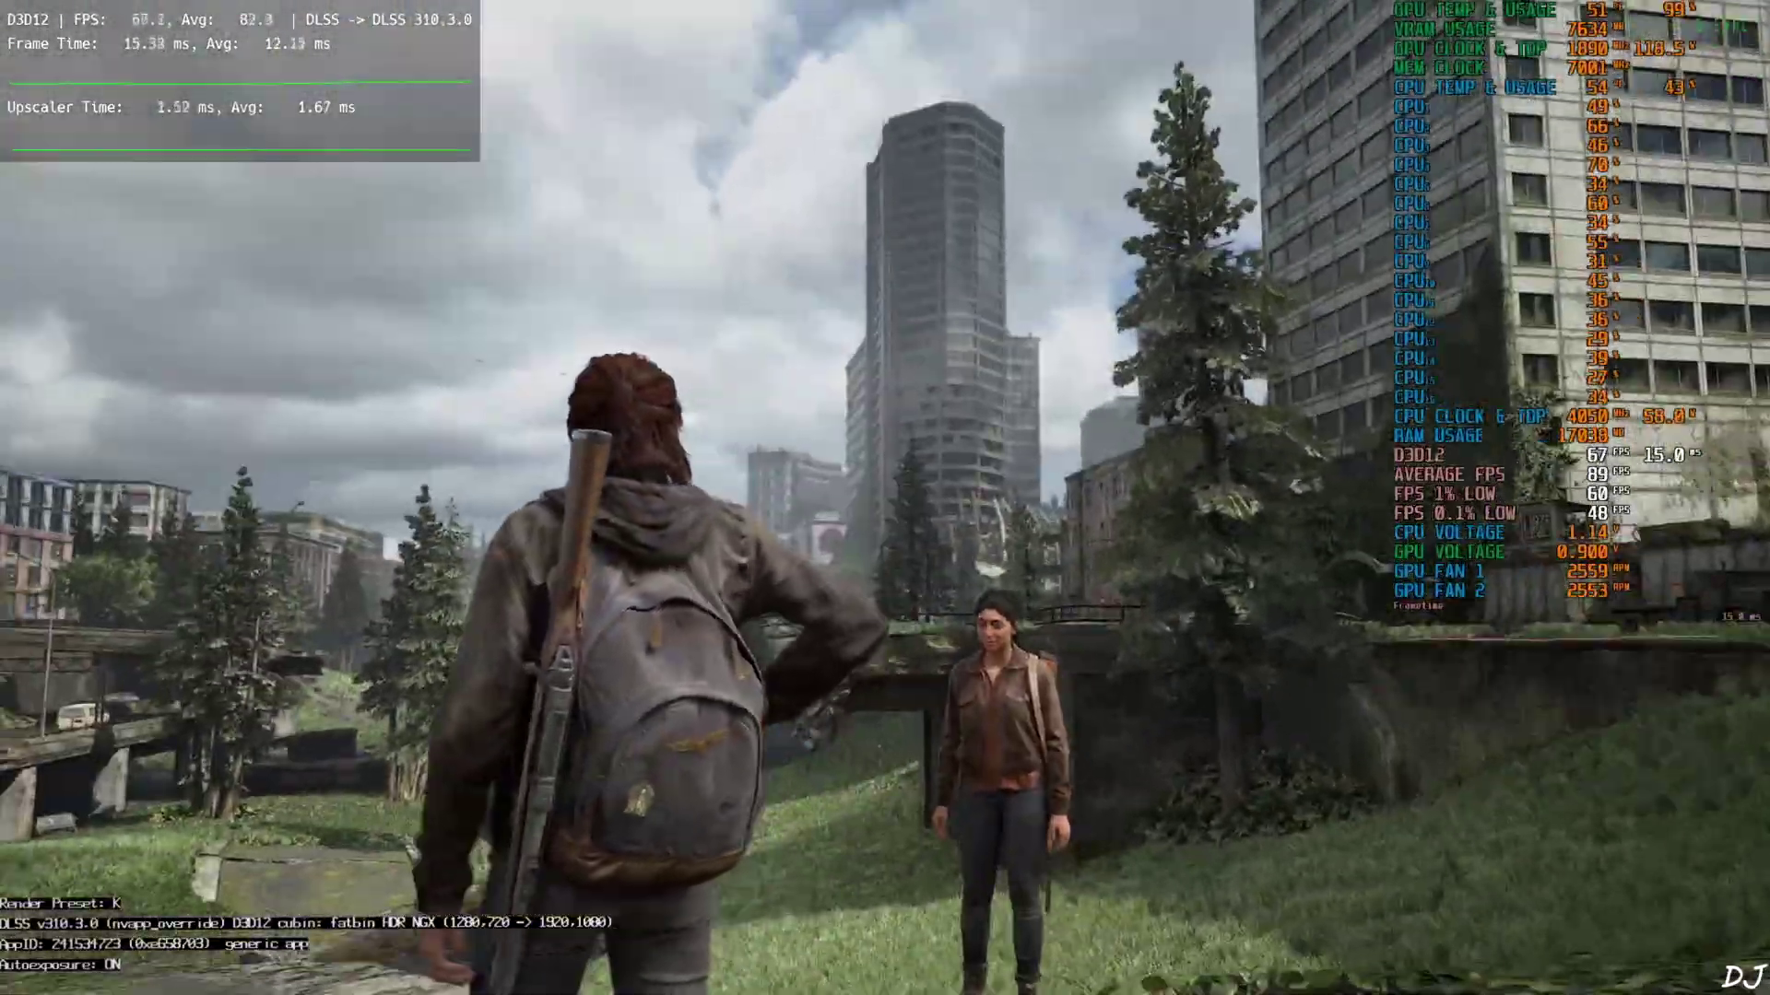
Bring up the OptiScaler menu over the game after the ride through the city
key(Insert)
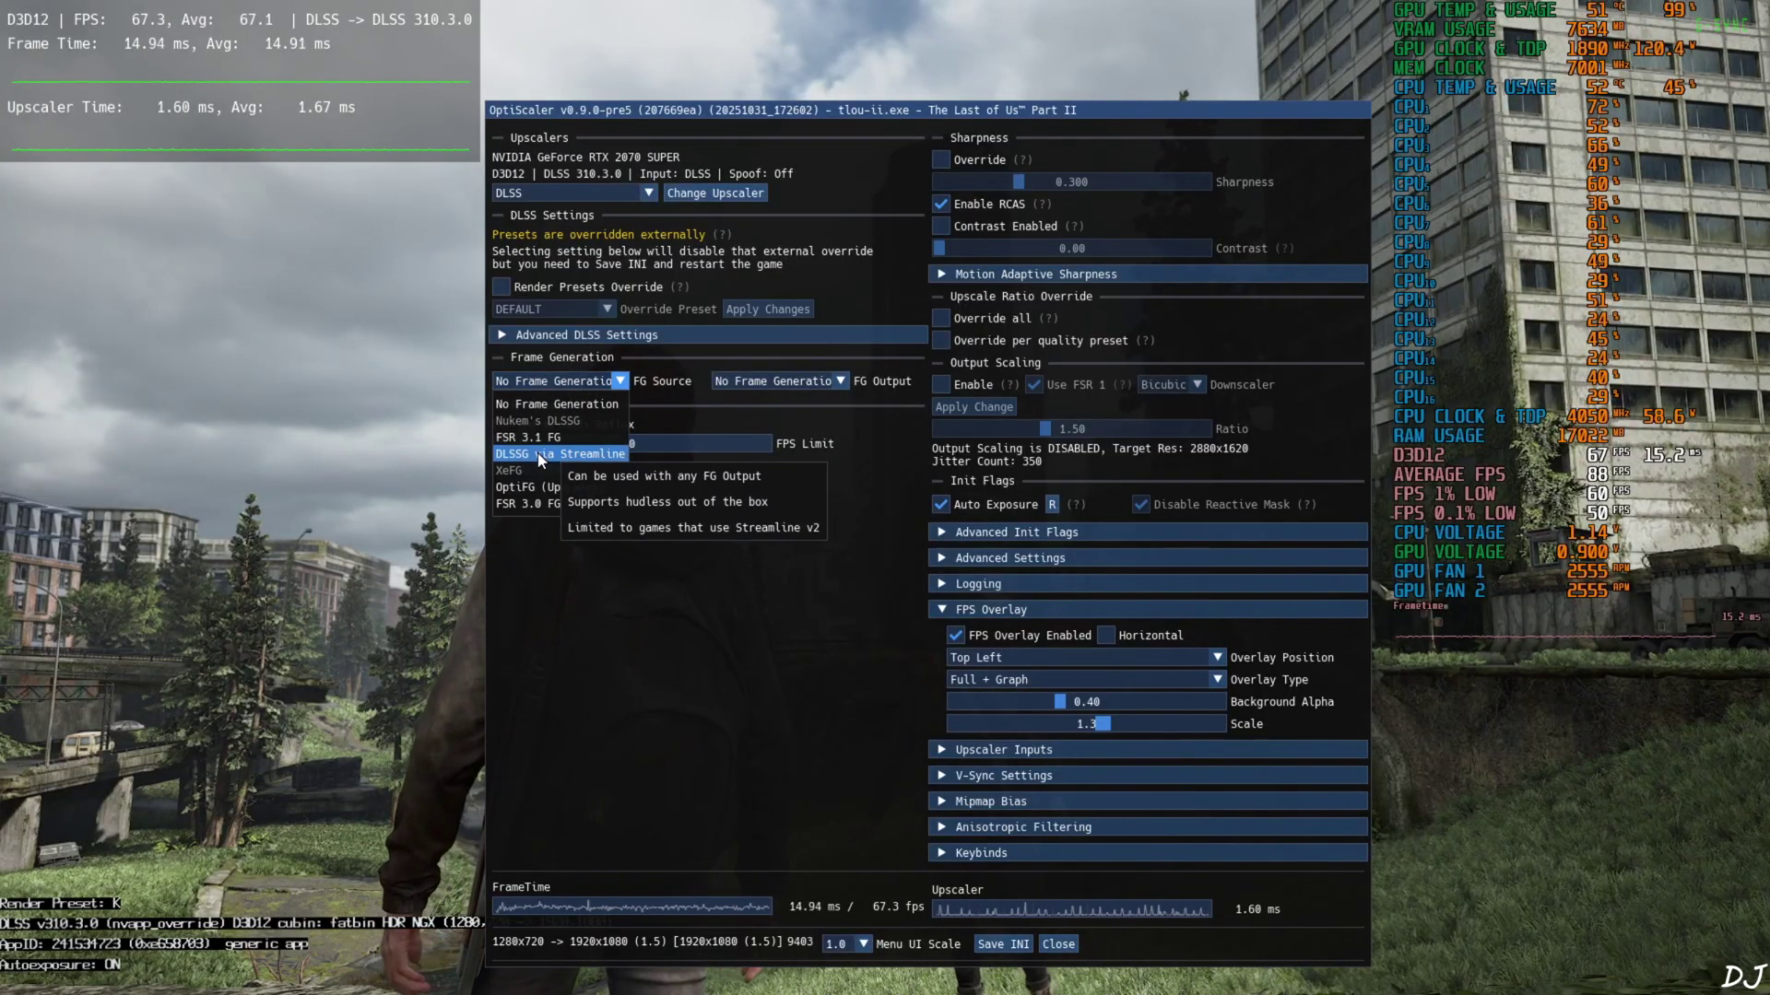
Set FG Source to DLSSG via Streamline and FG Output to XeFG, then save and close OptiScaler
click(538, 452)
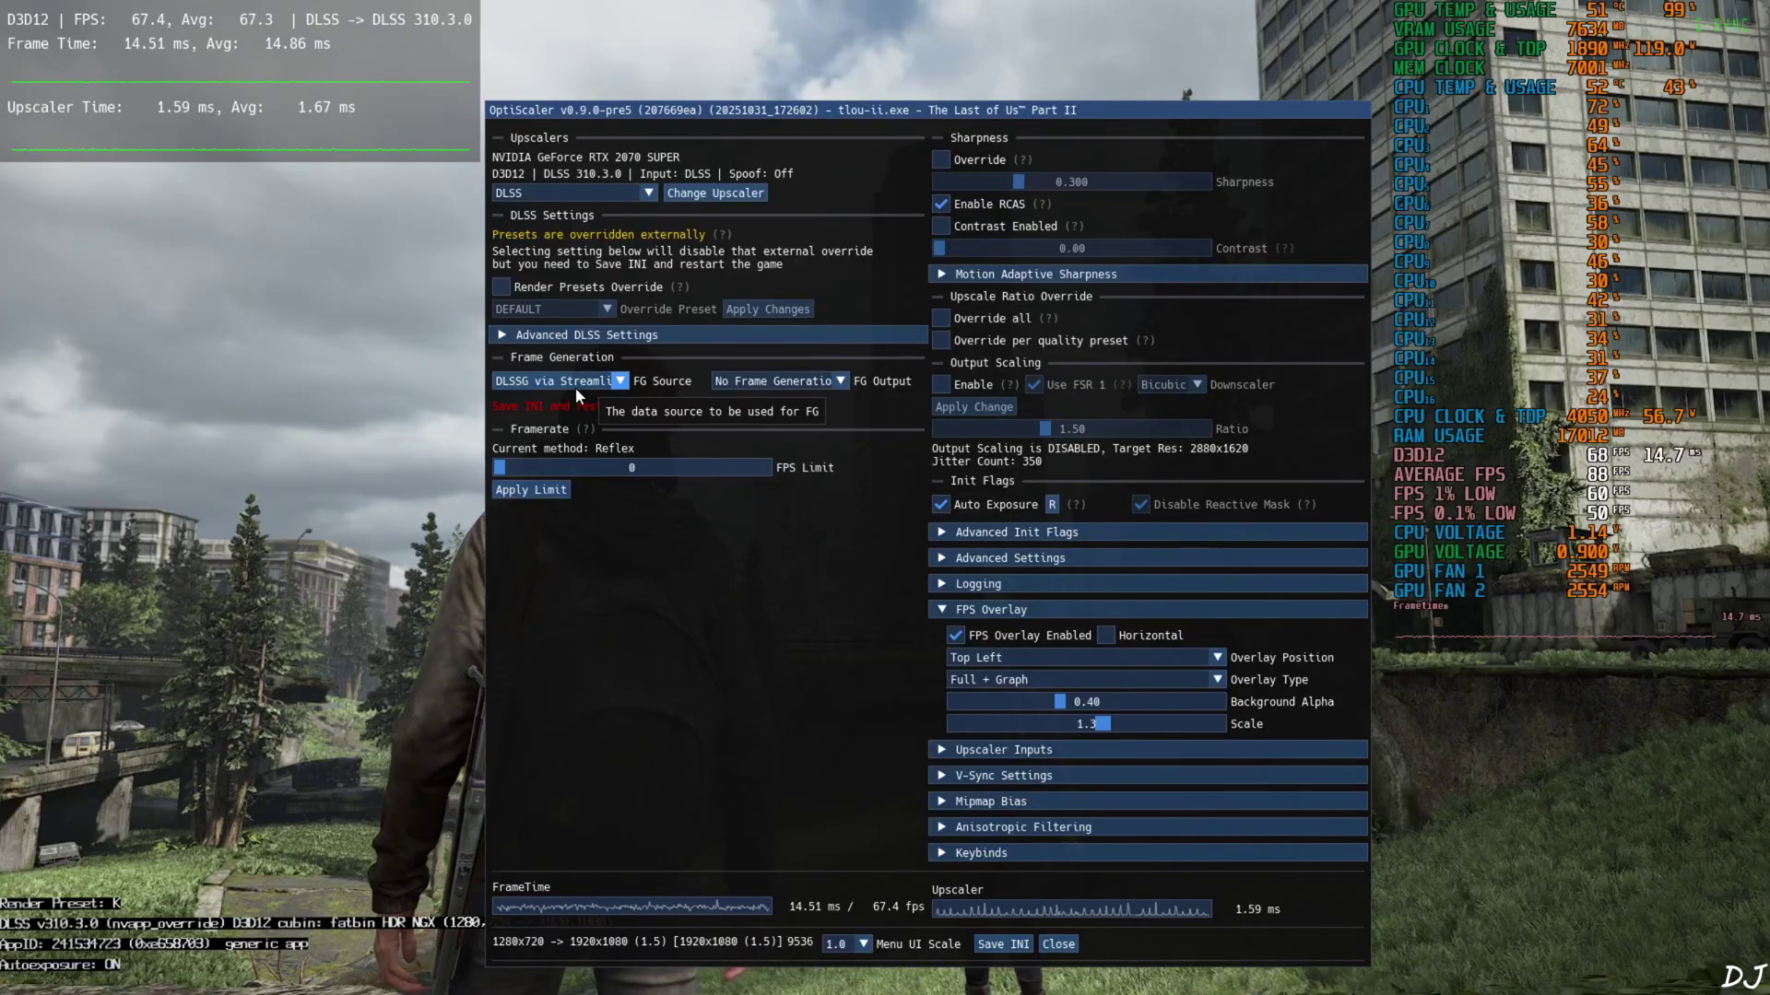
mouse_move(579, 429)
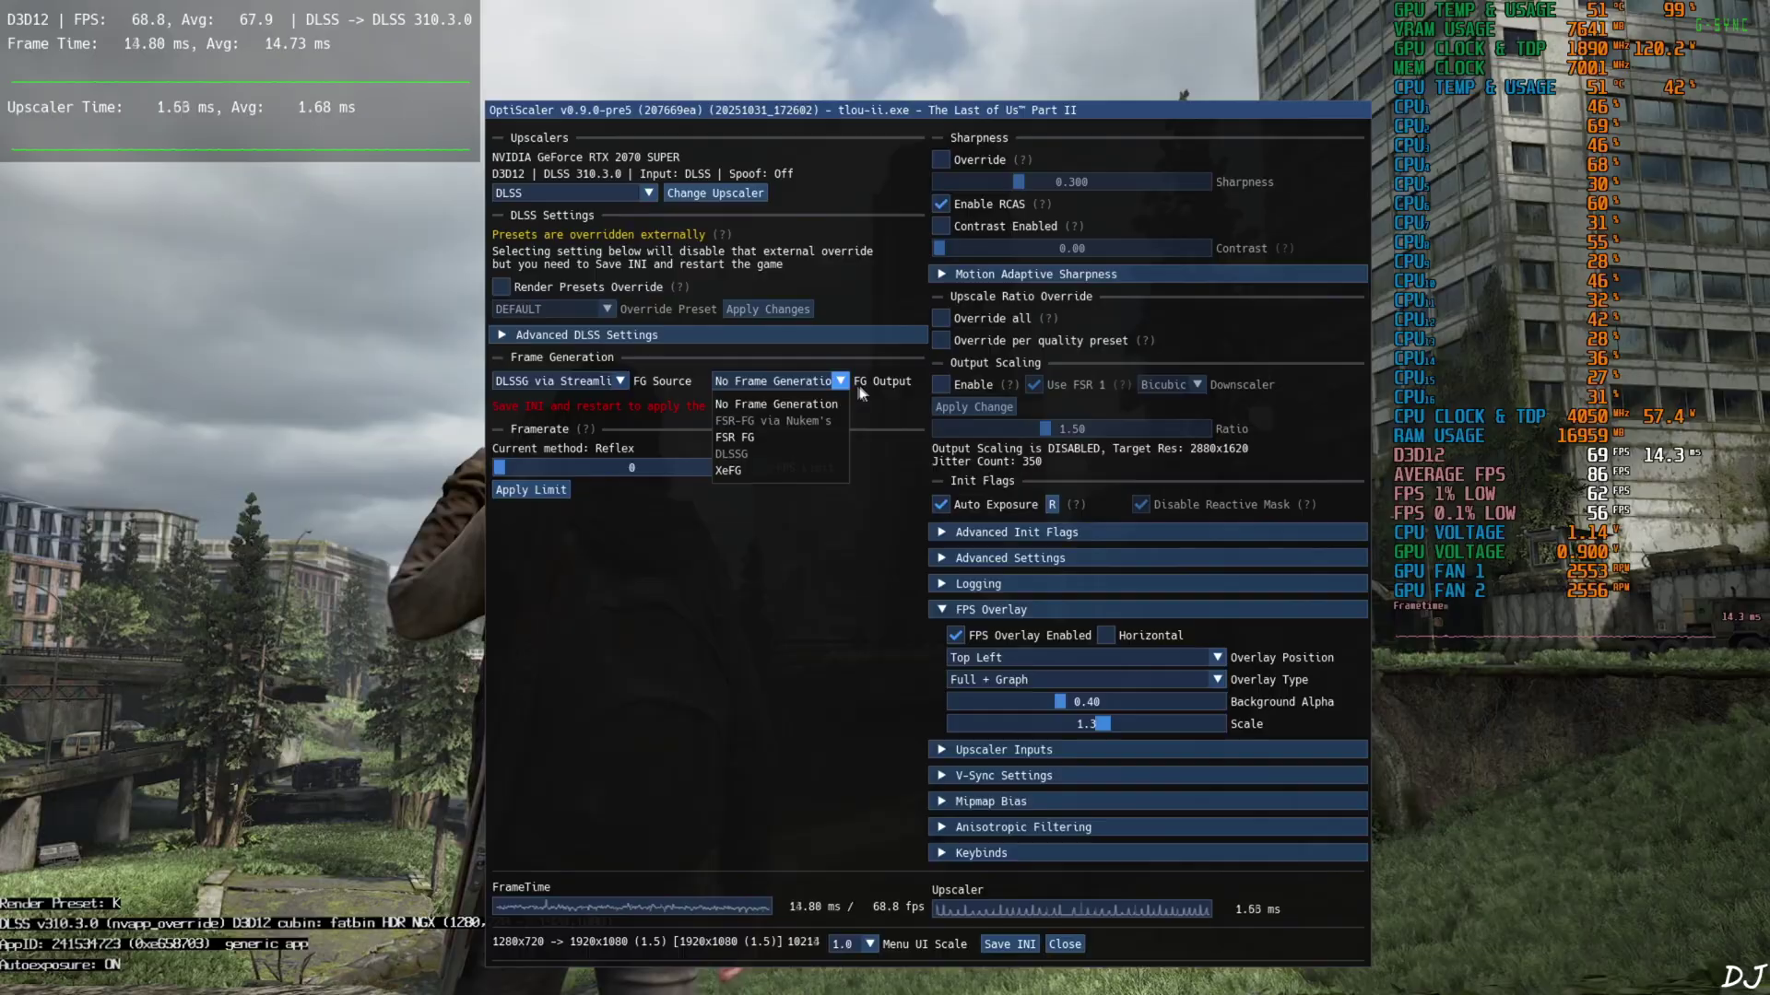
click(744, 468)
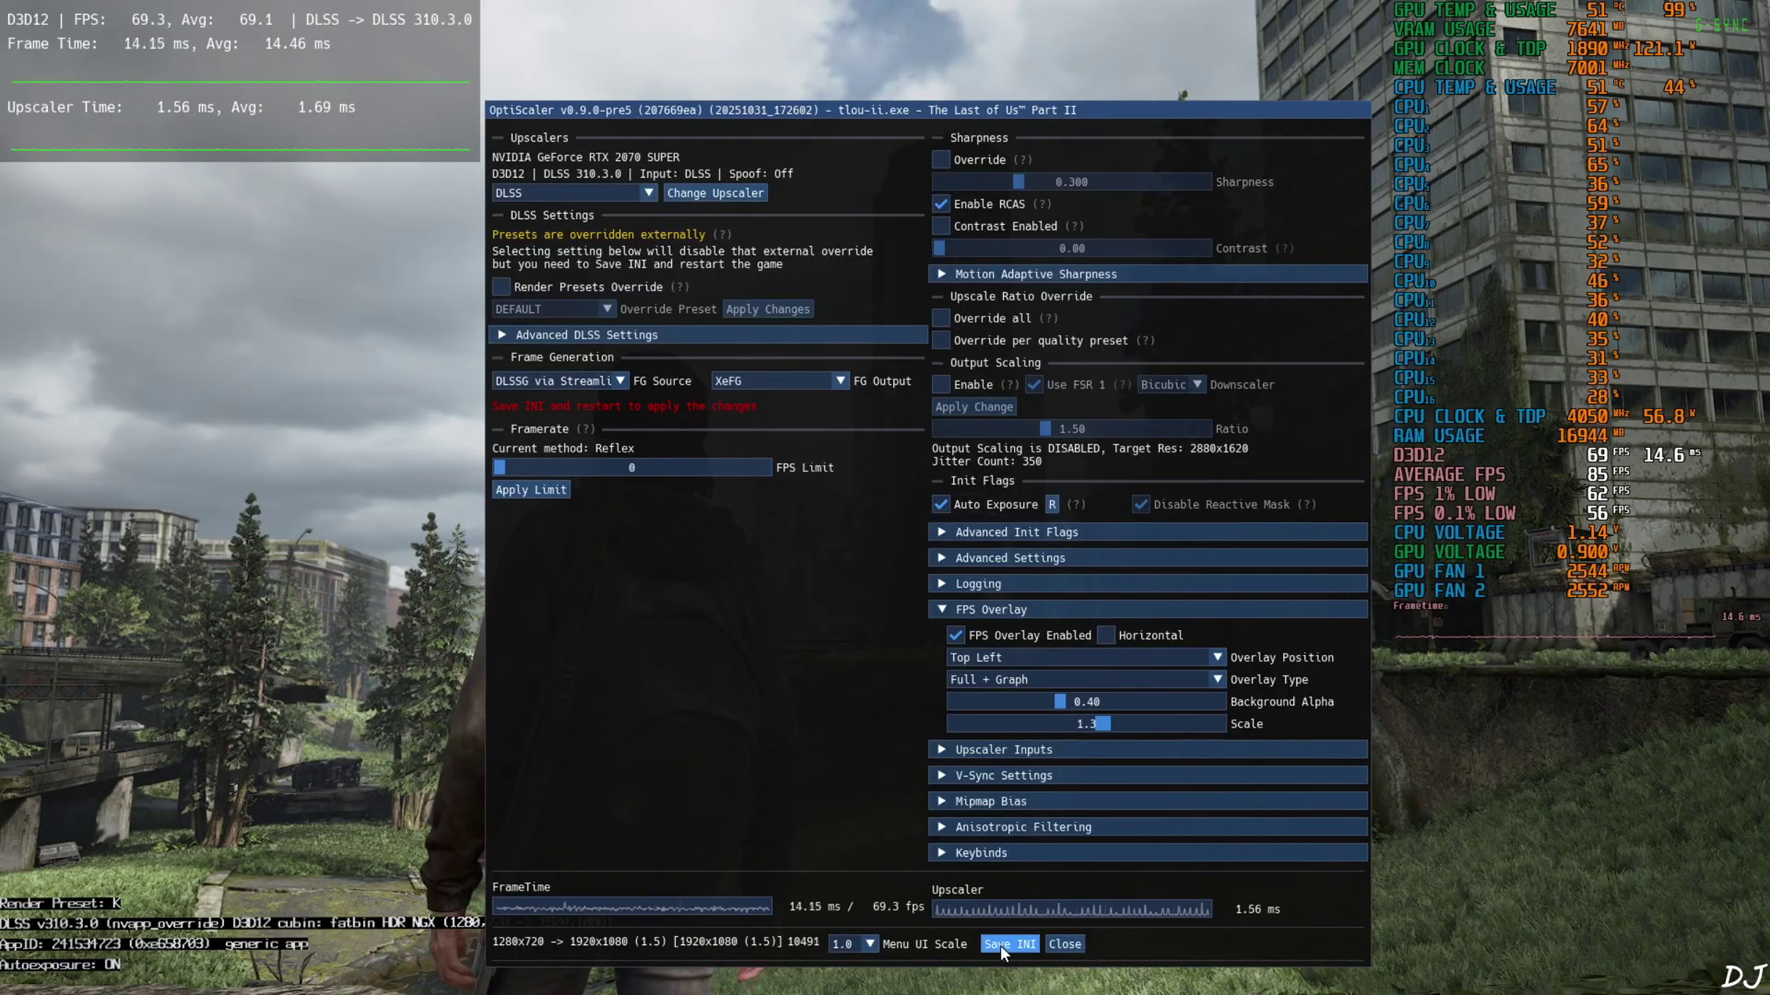
click(1065, 945)
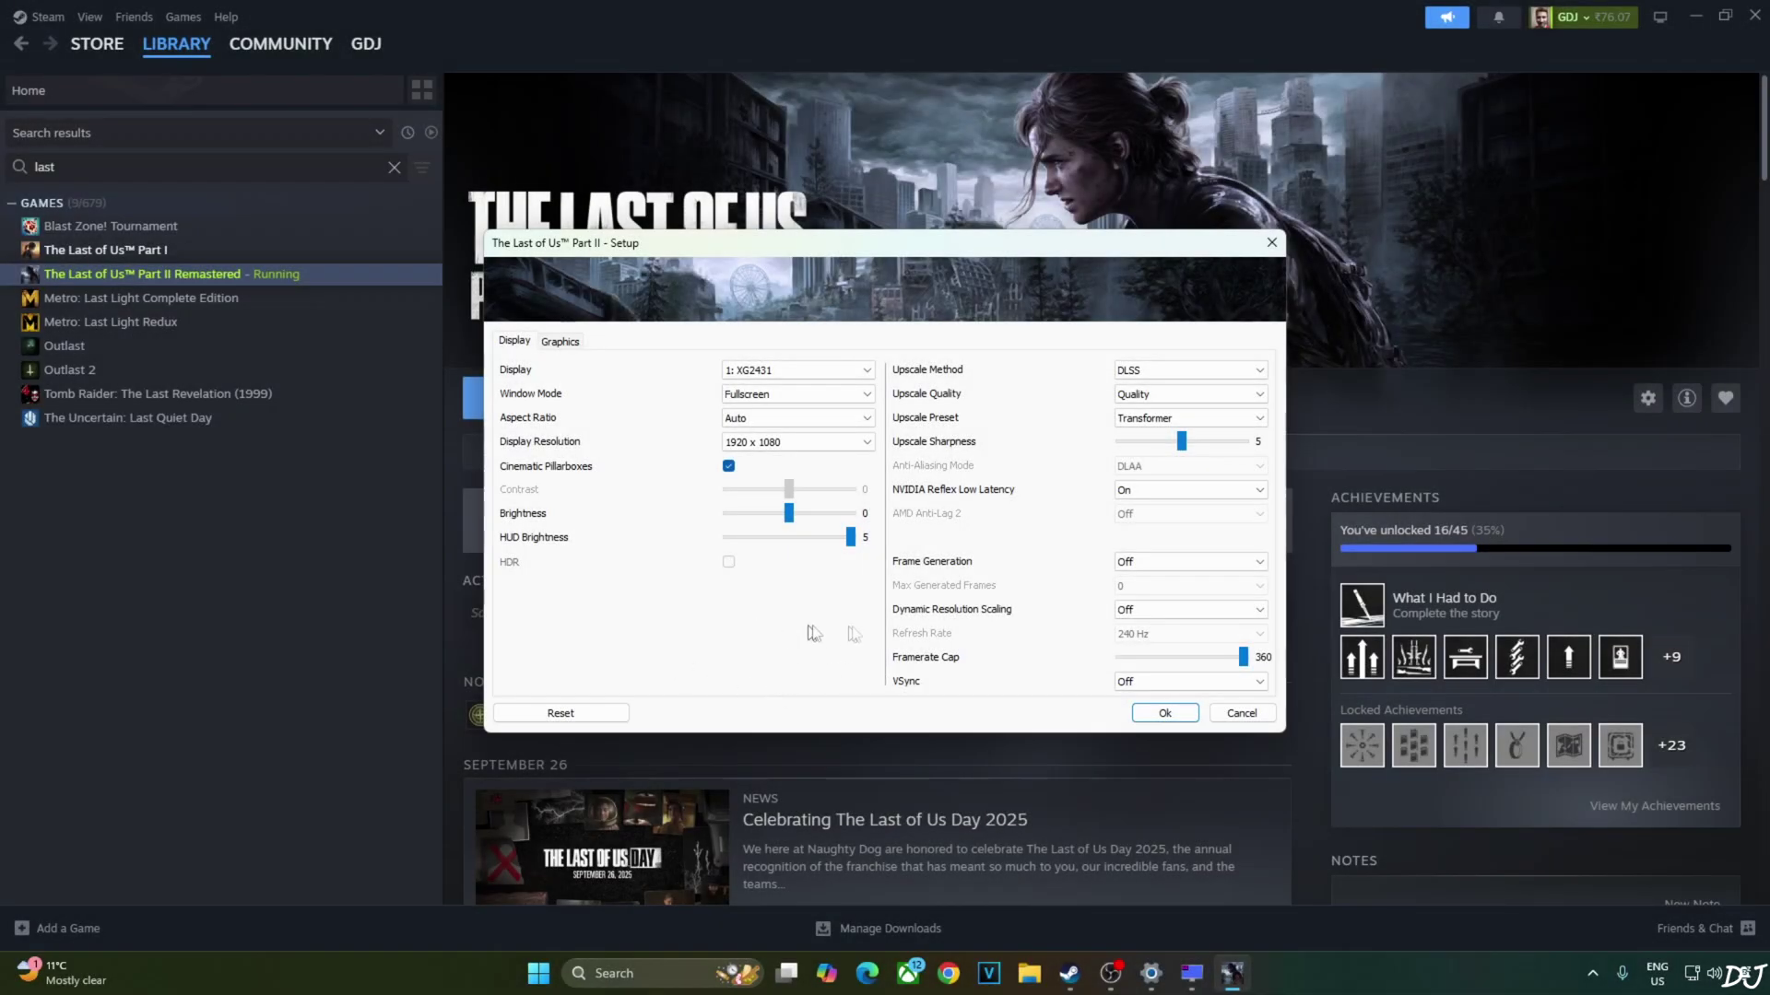
Choose DLSS Frame Generation in the game's Setup dialog and continue launching
click(1158, 561)
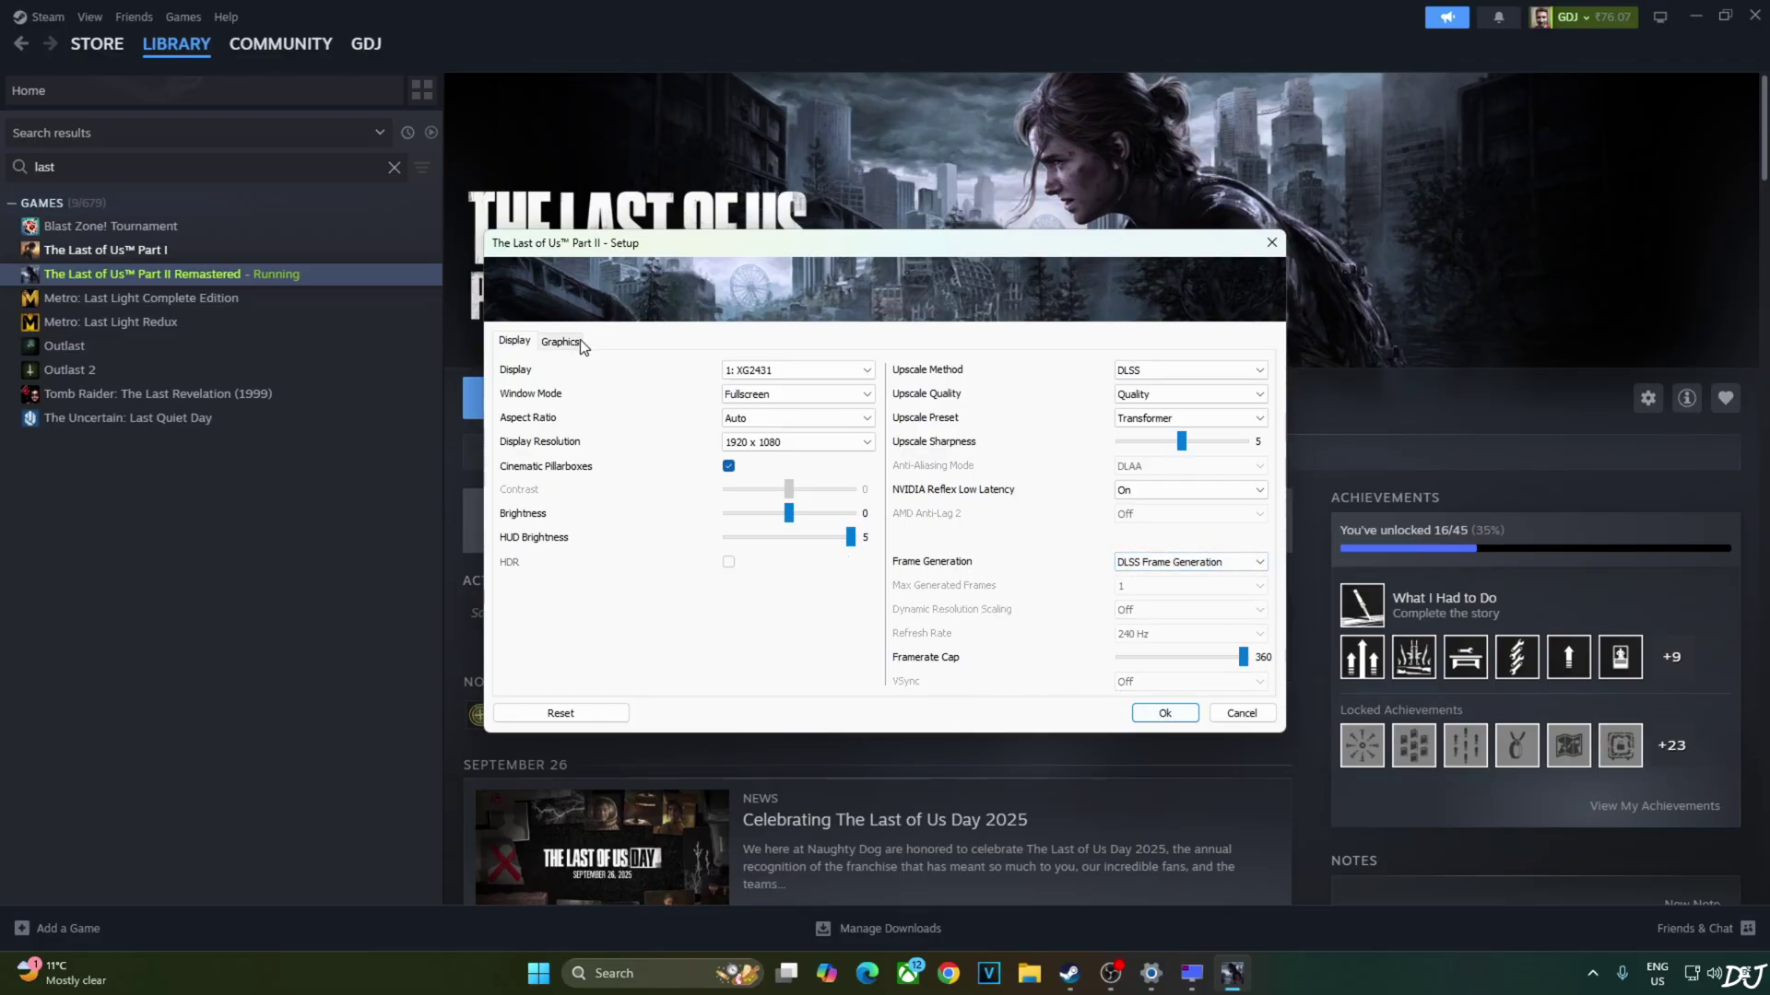
click(1165, 714)
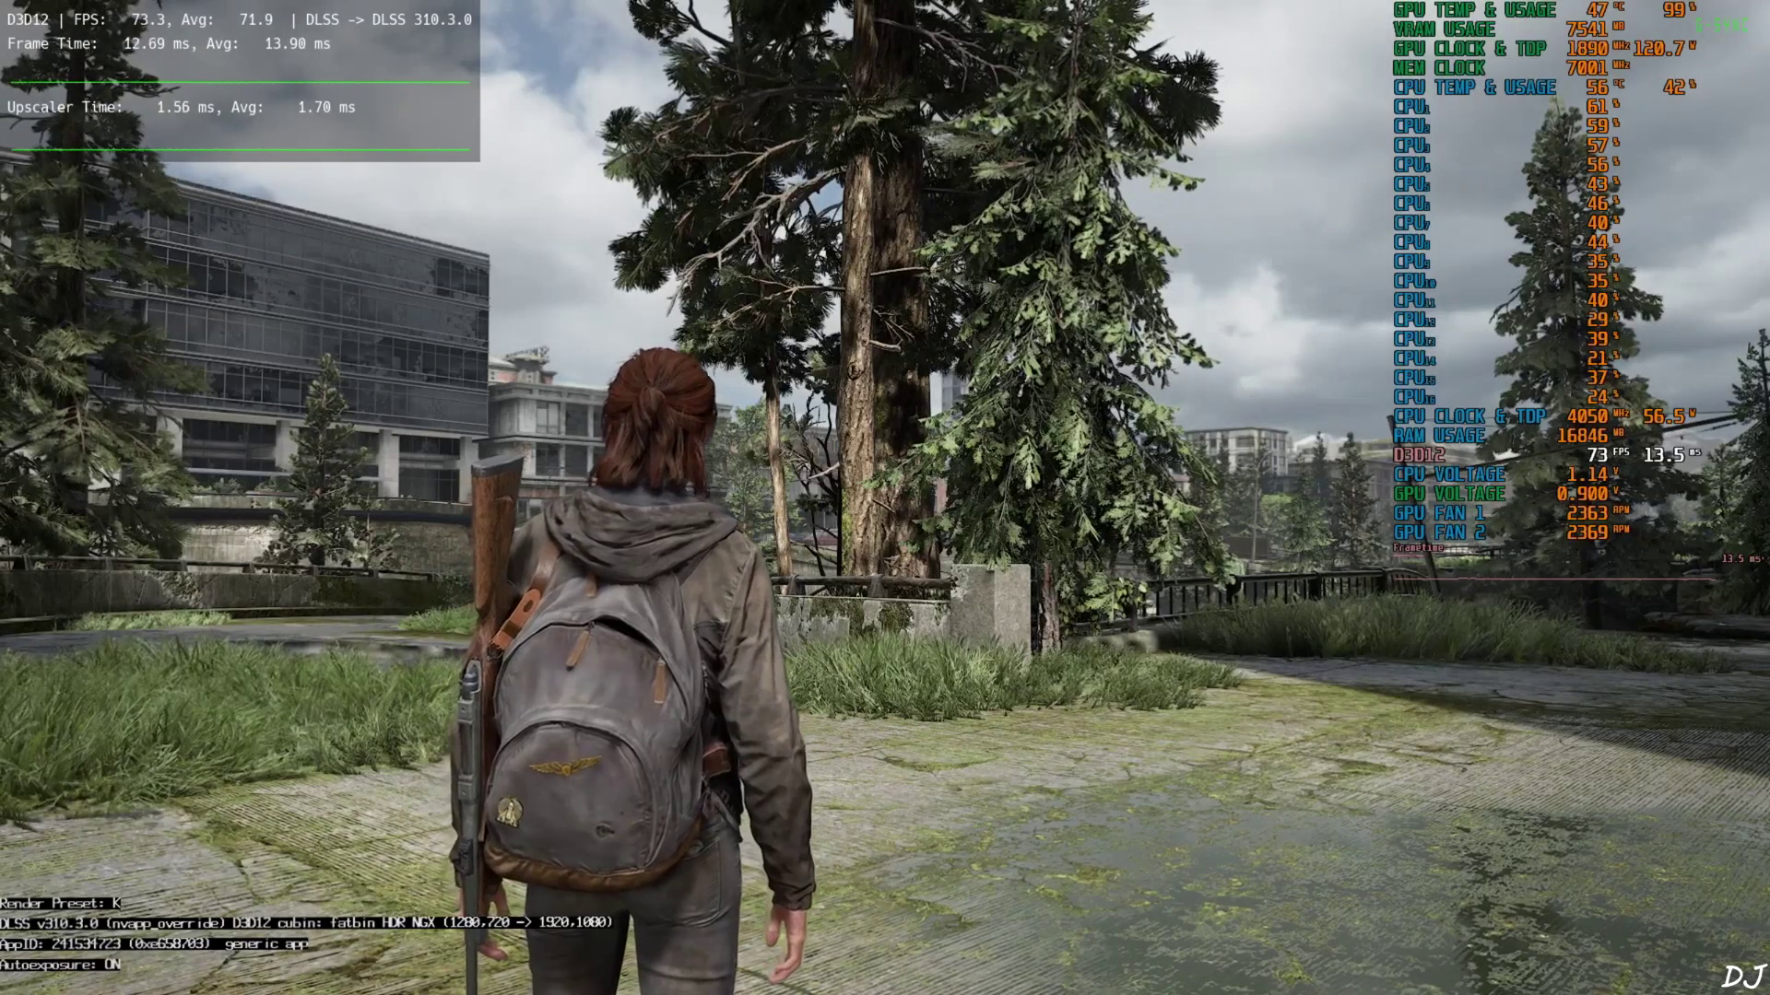
Check the OptiScaler menu several times to confirm XeFG Active and Streamline FG state ON
key(Insert)
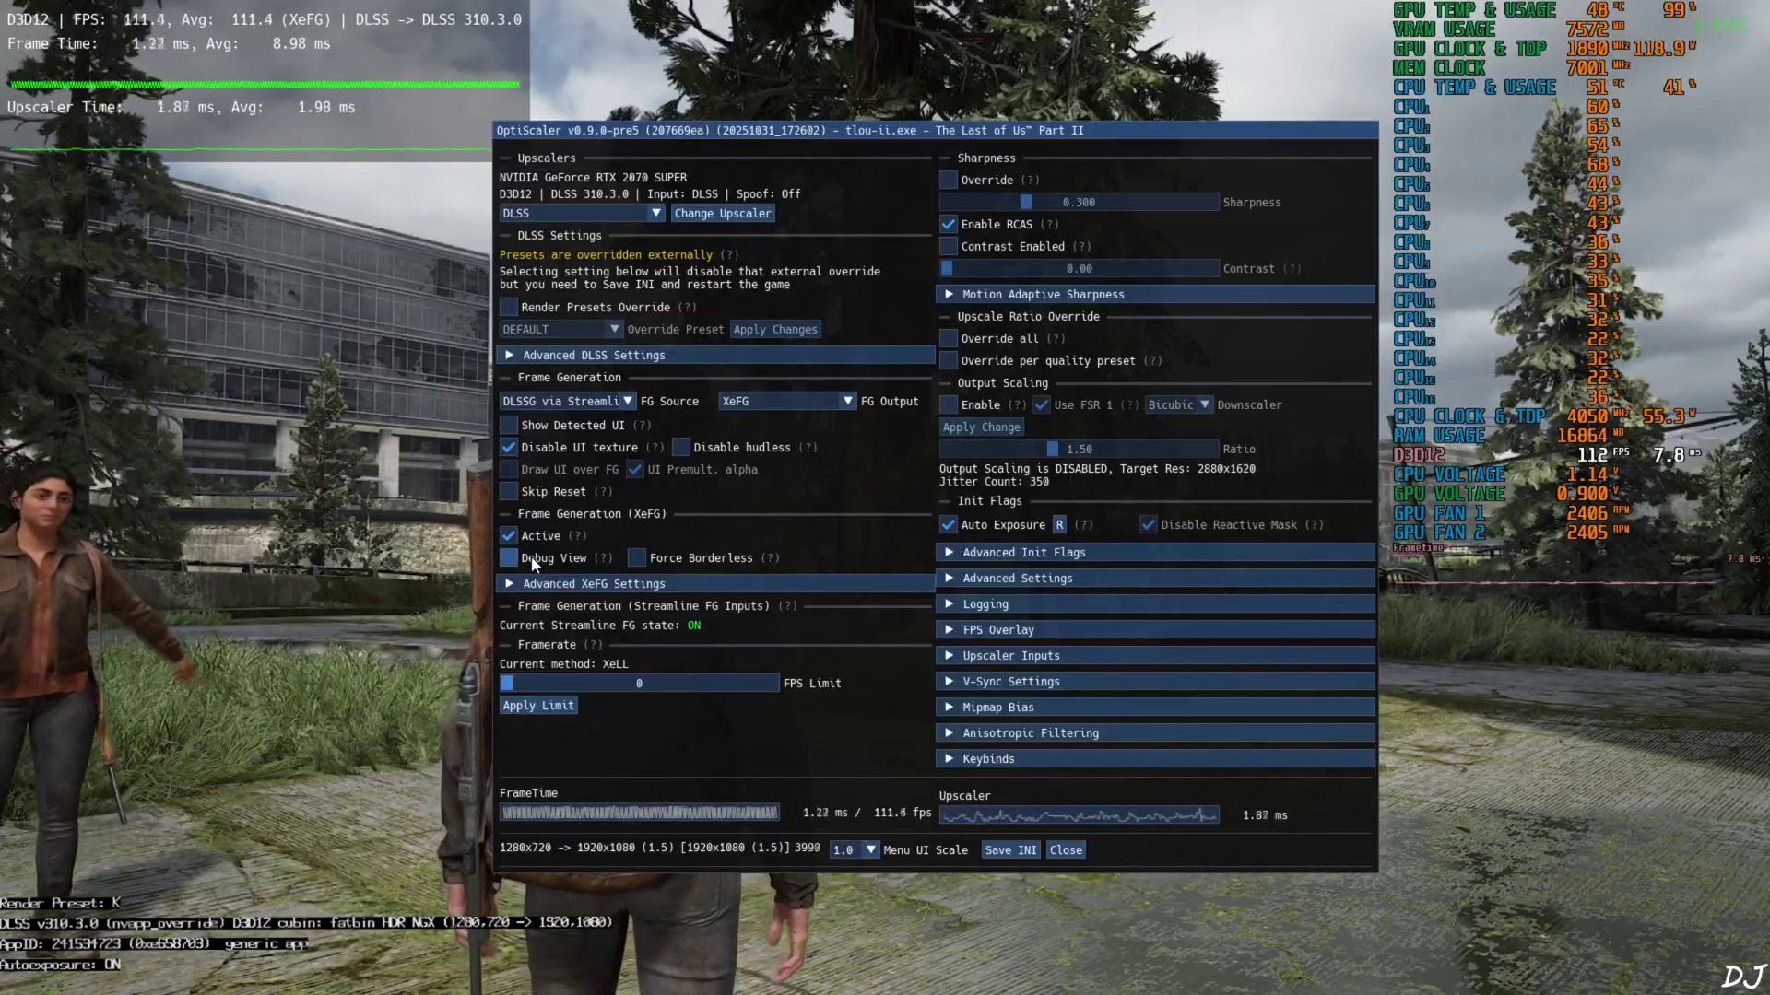
click(1065, 850)
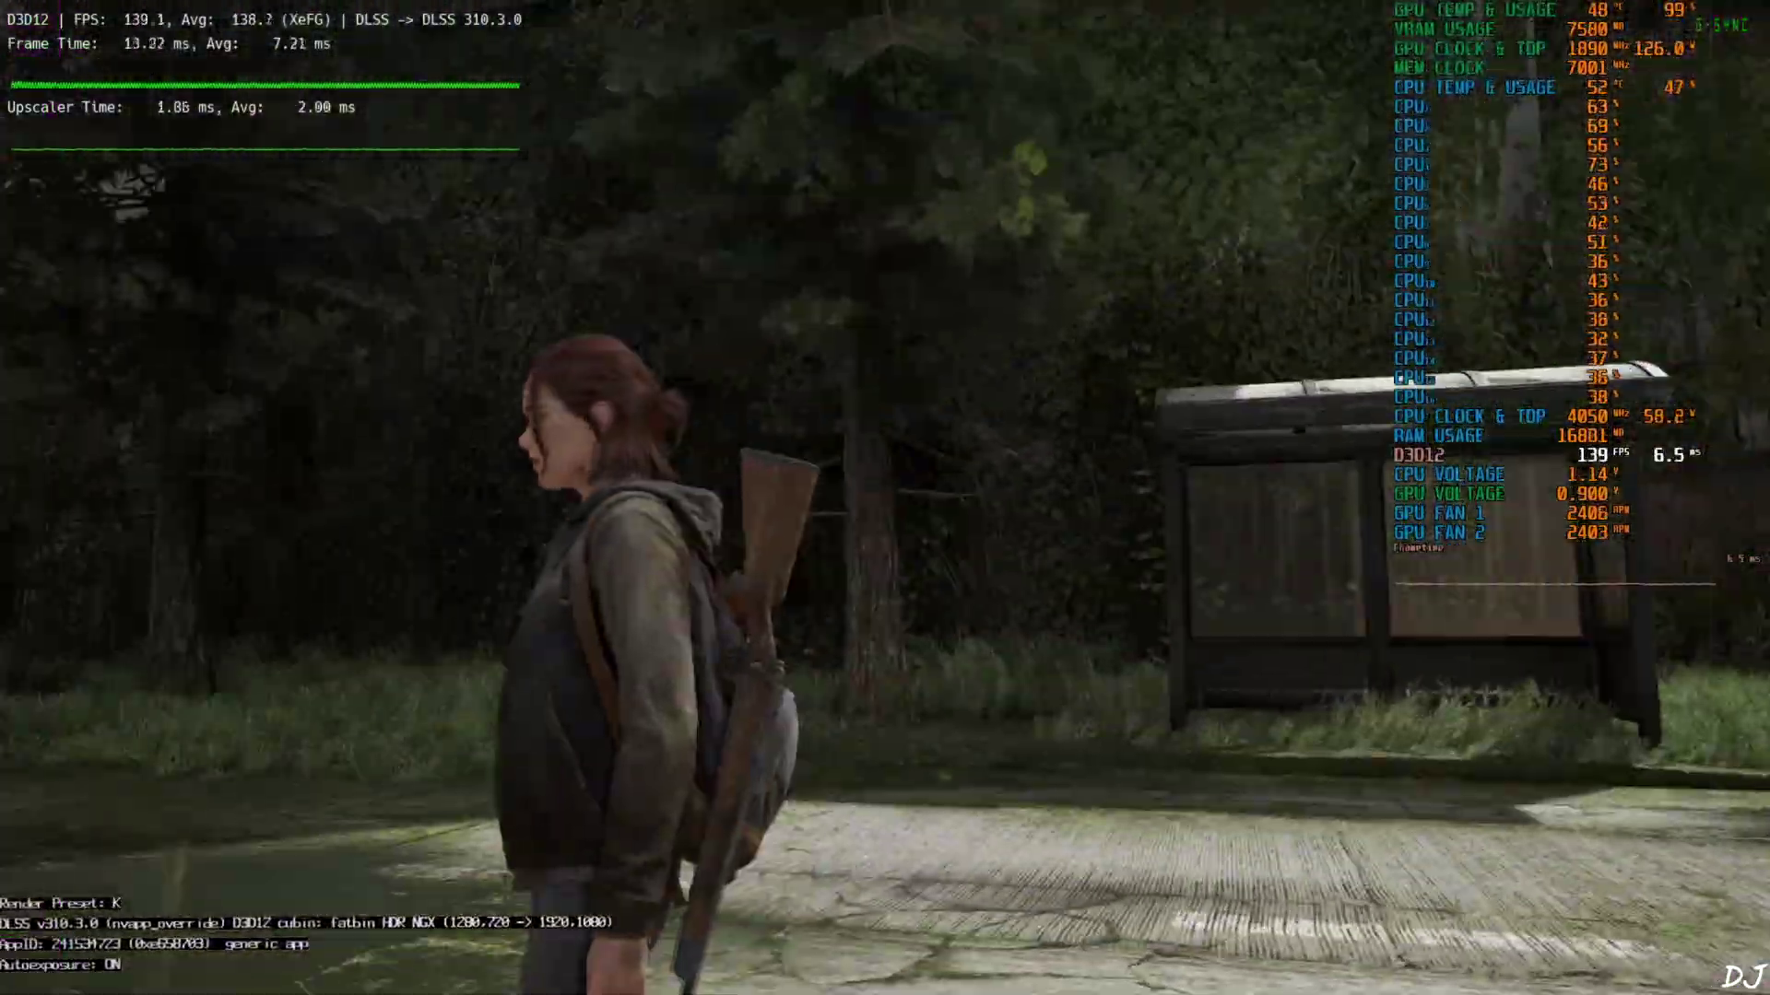
key(Insert)
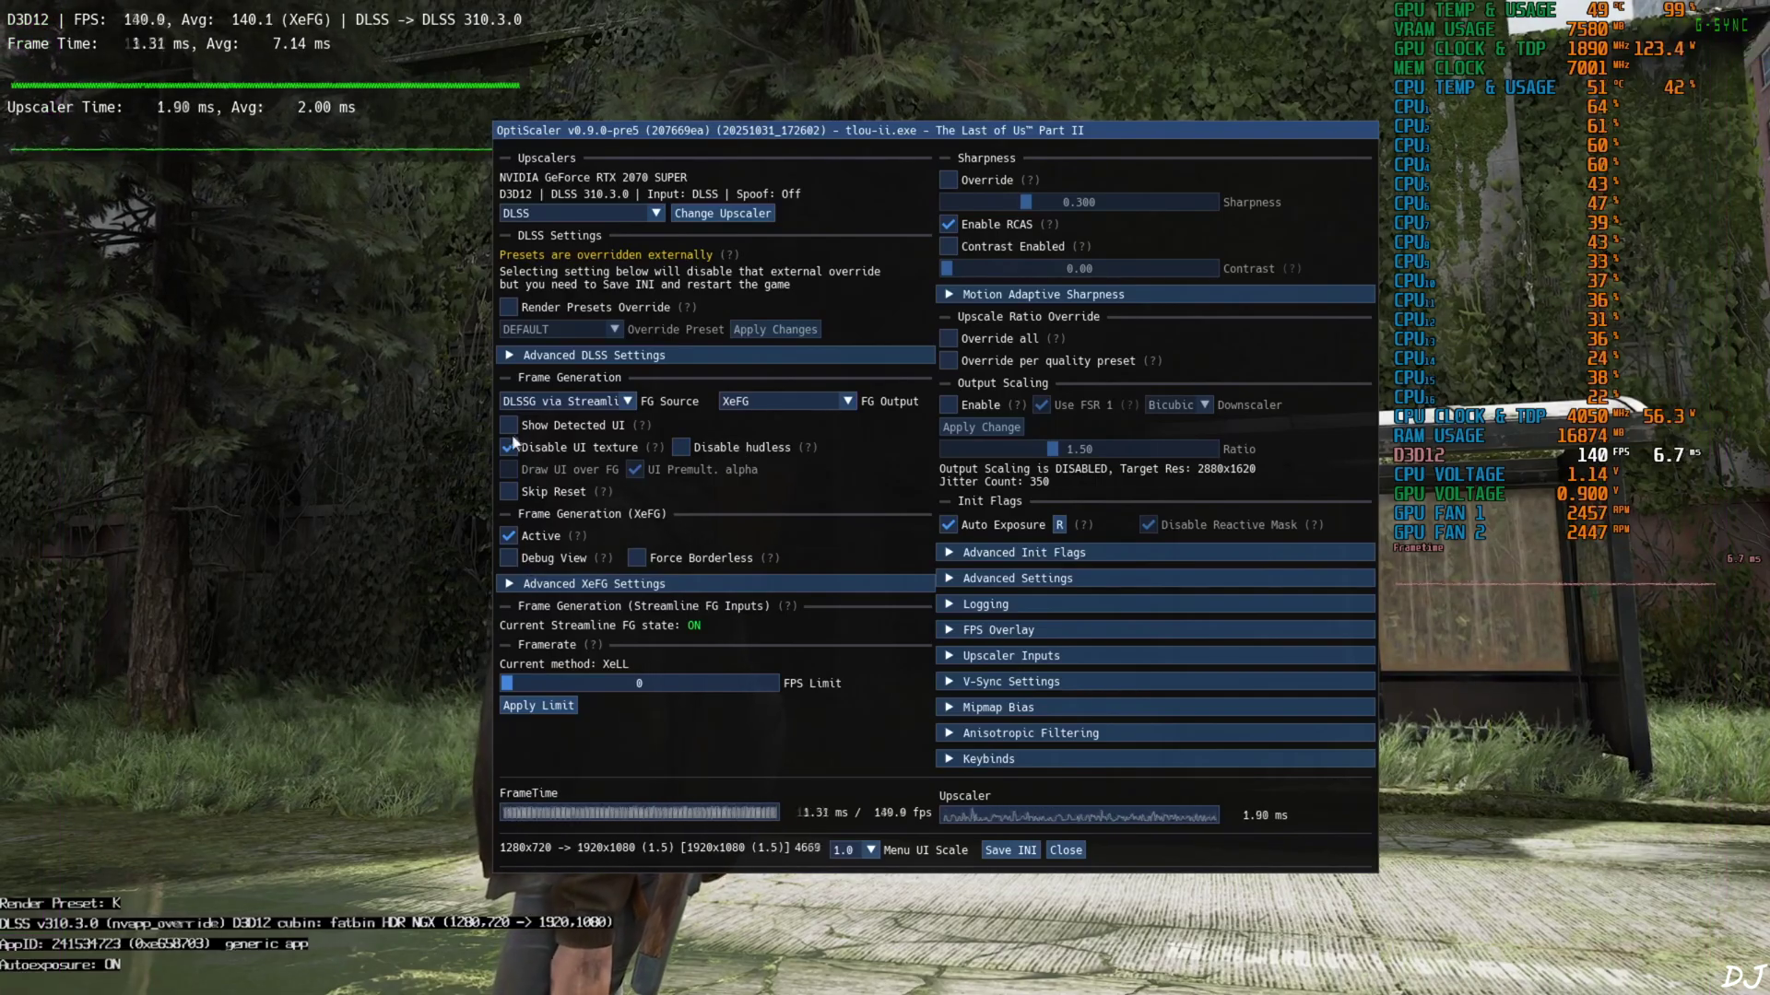
click(1065, 850)
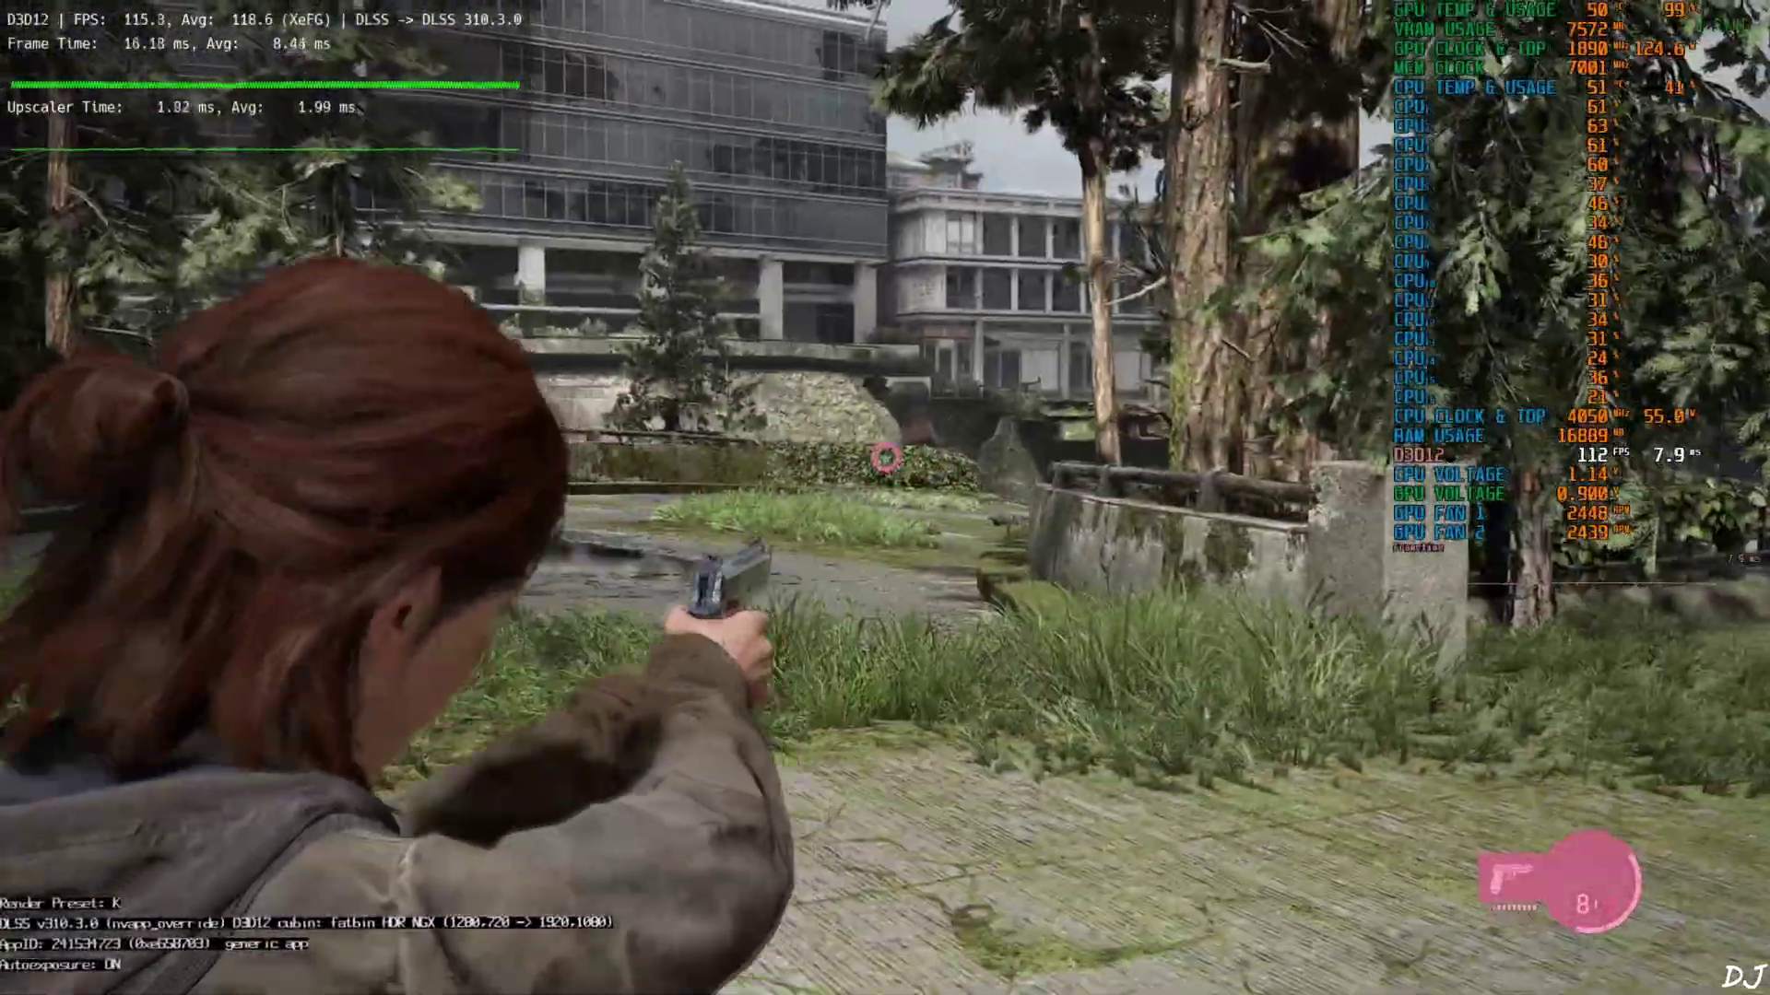
key(w)
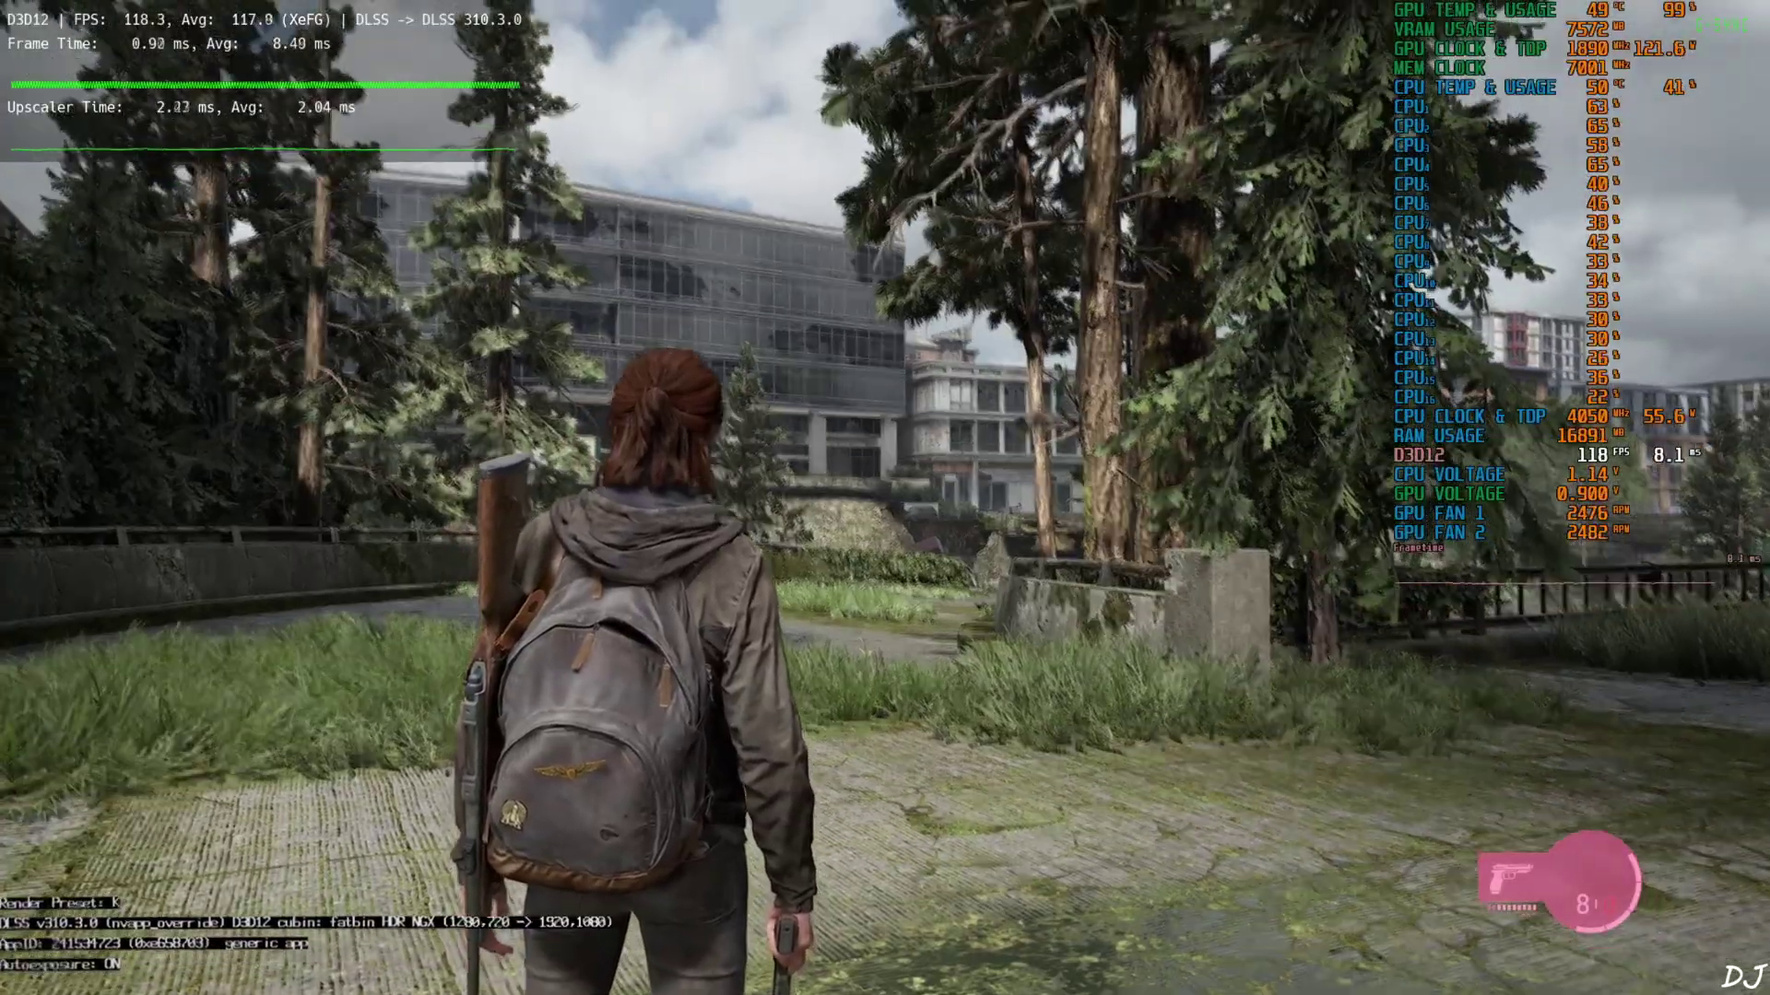
key(Insert)
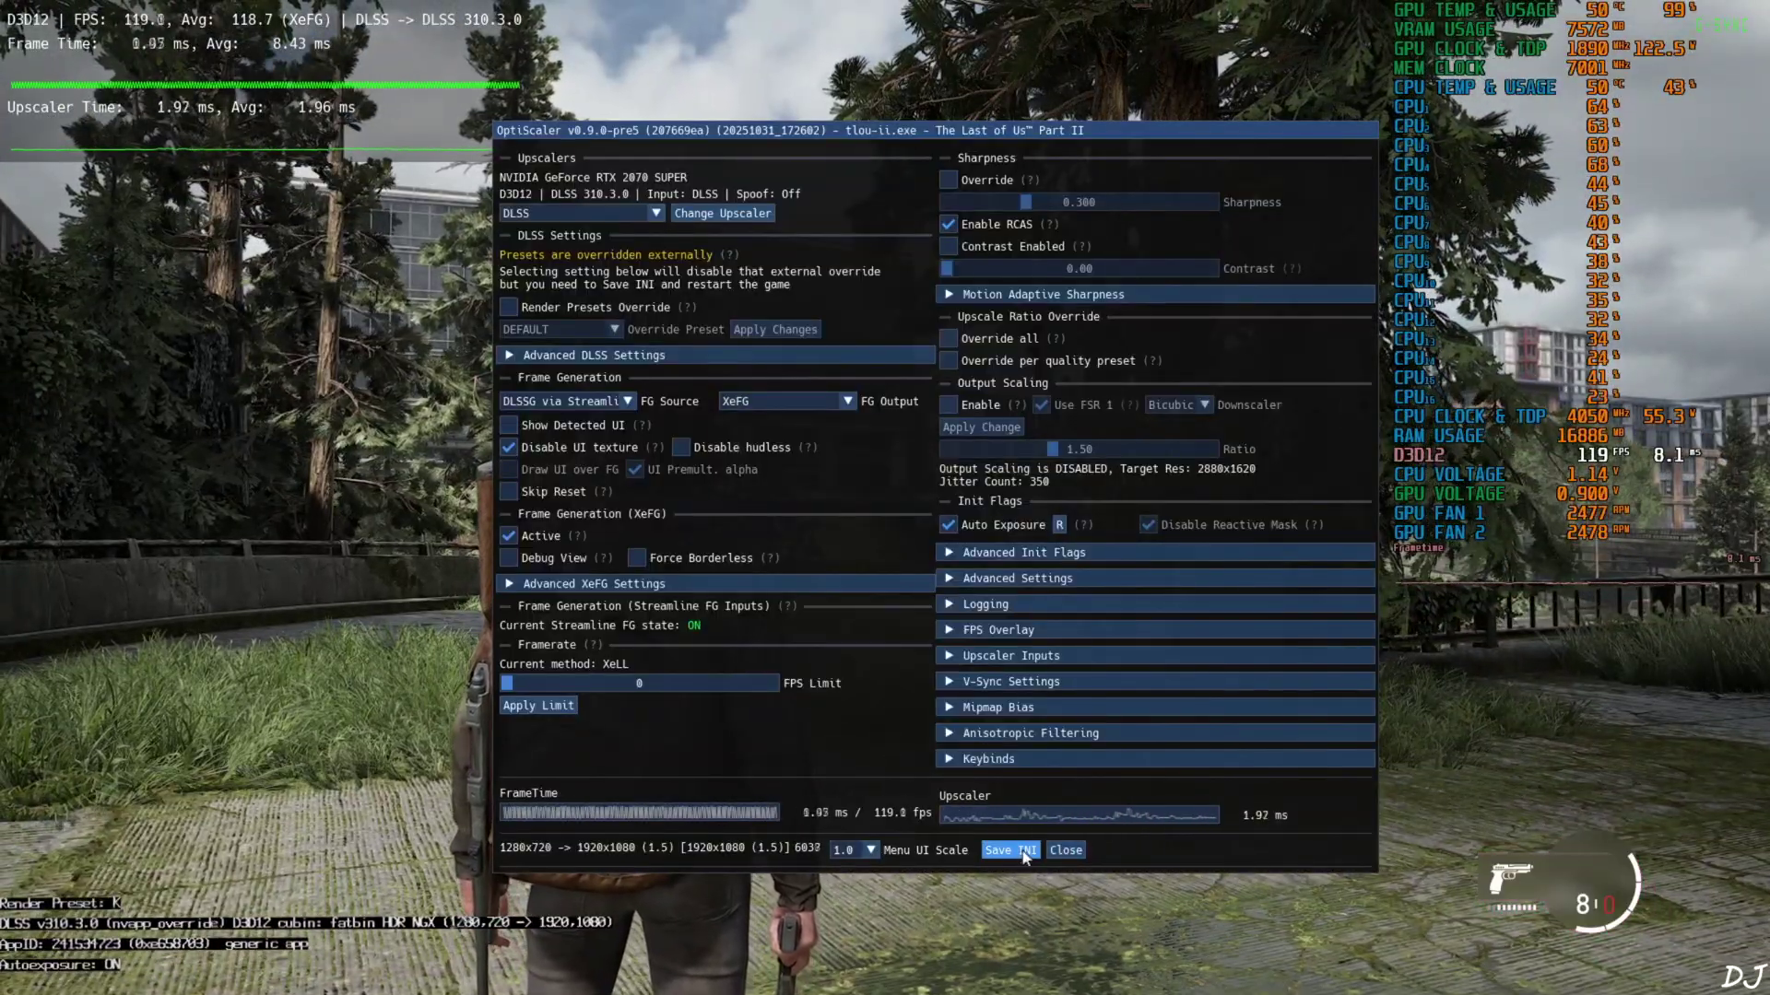
click(1065, 850)
Briefly check the OptiScaler menu, then walk to the horse and mount it with E
key(w)
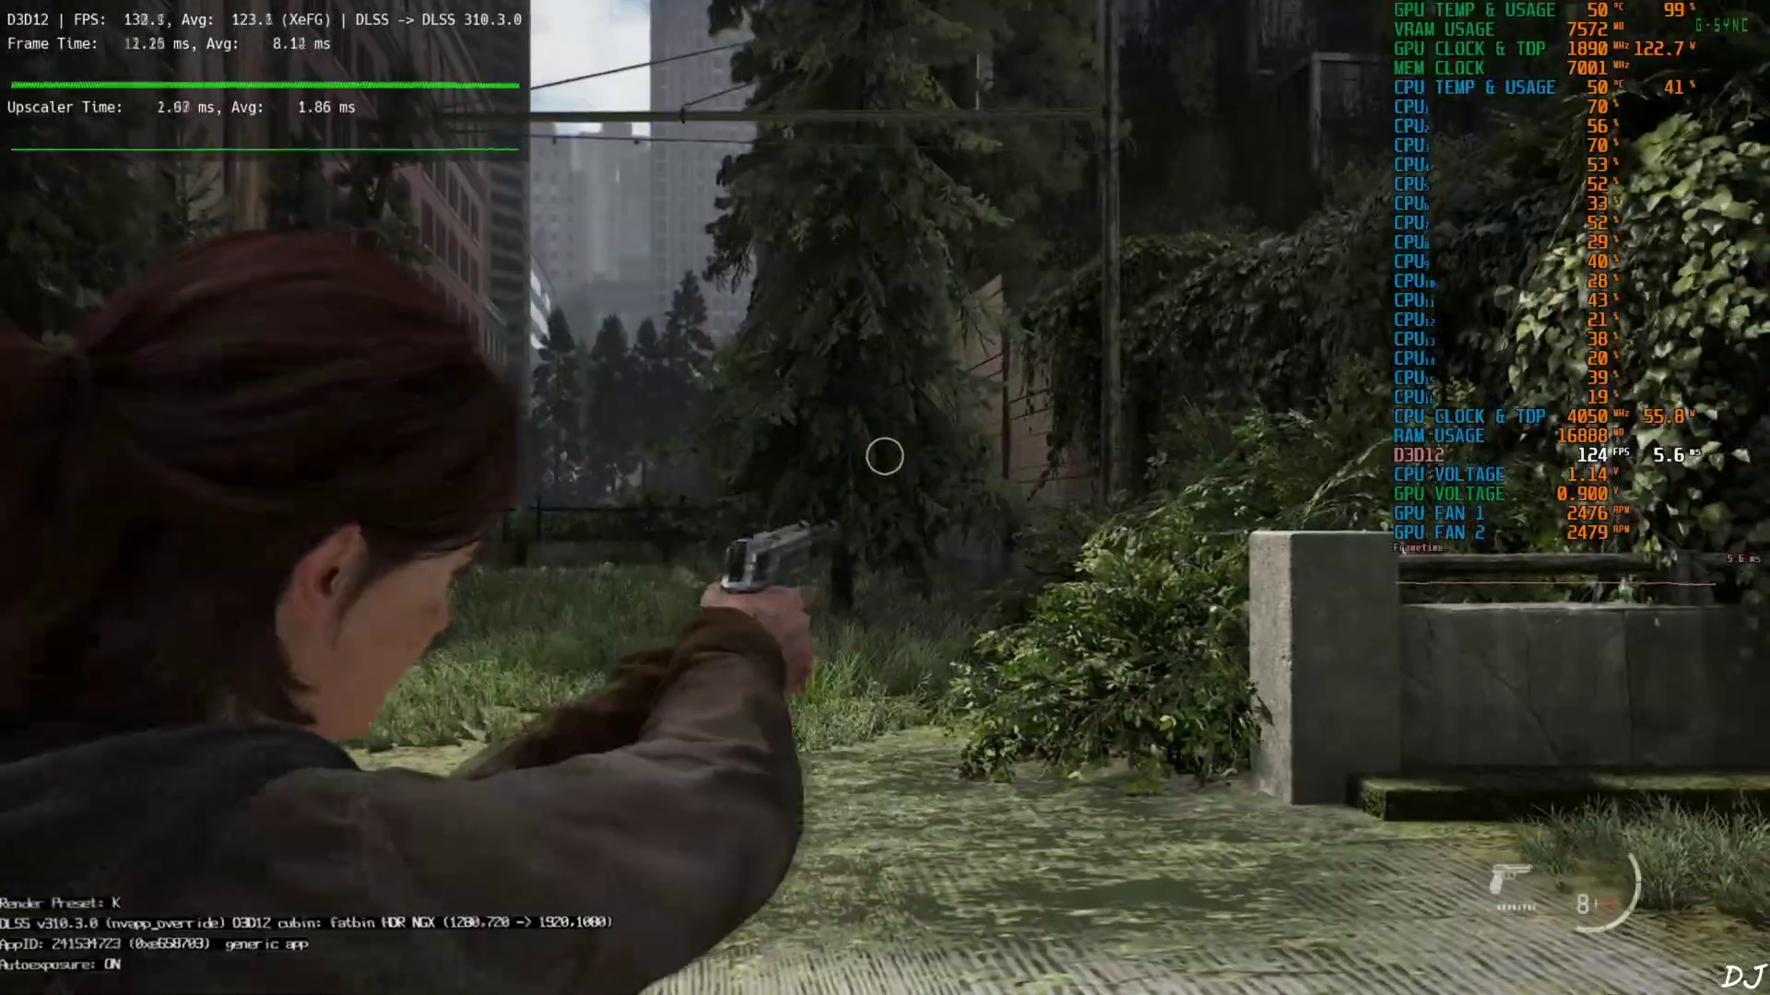
mouse_move(884, 455)
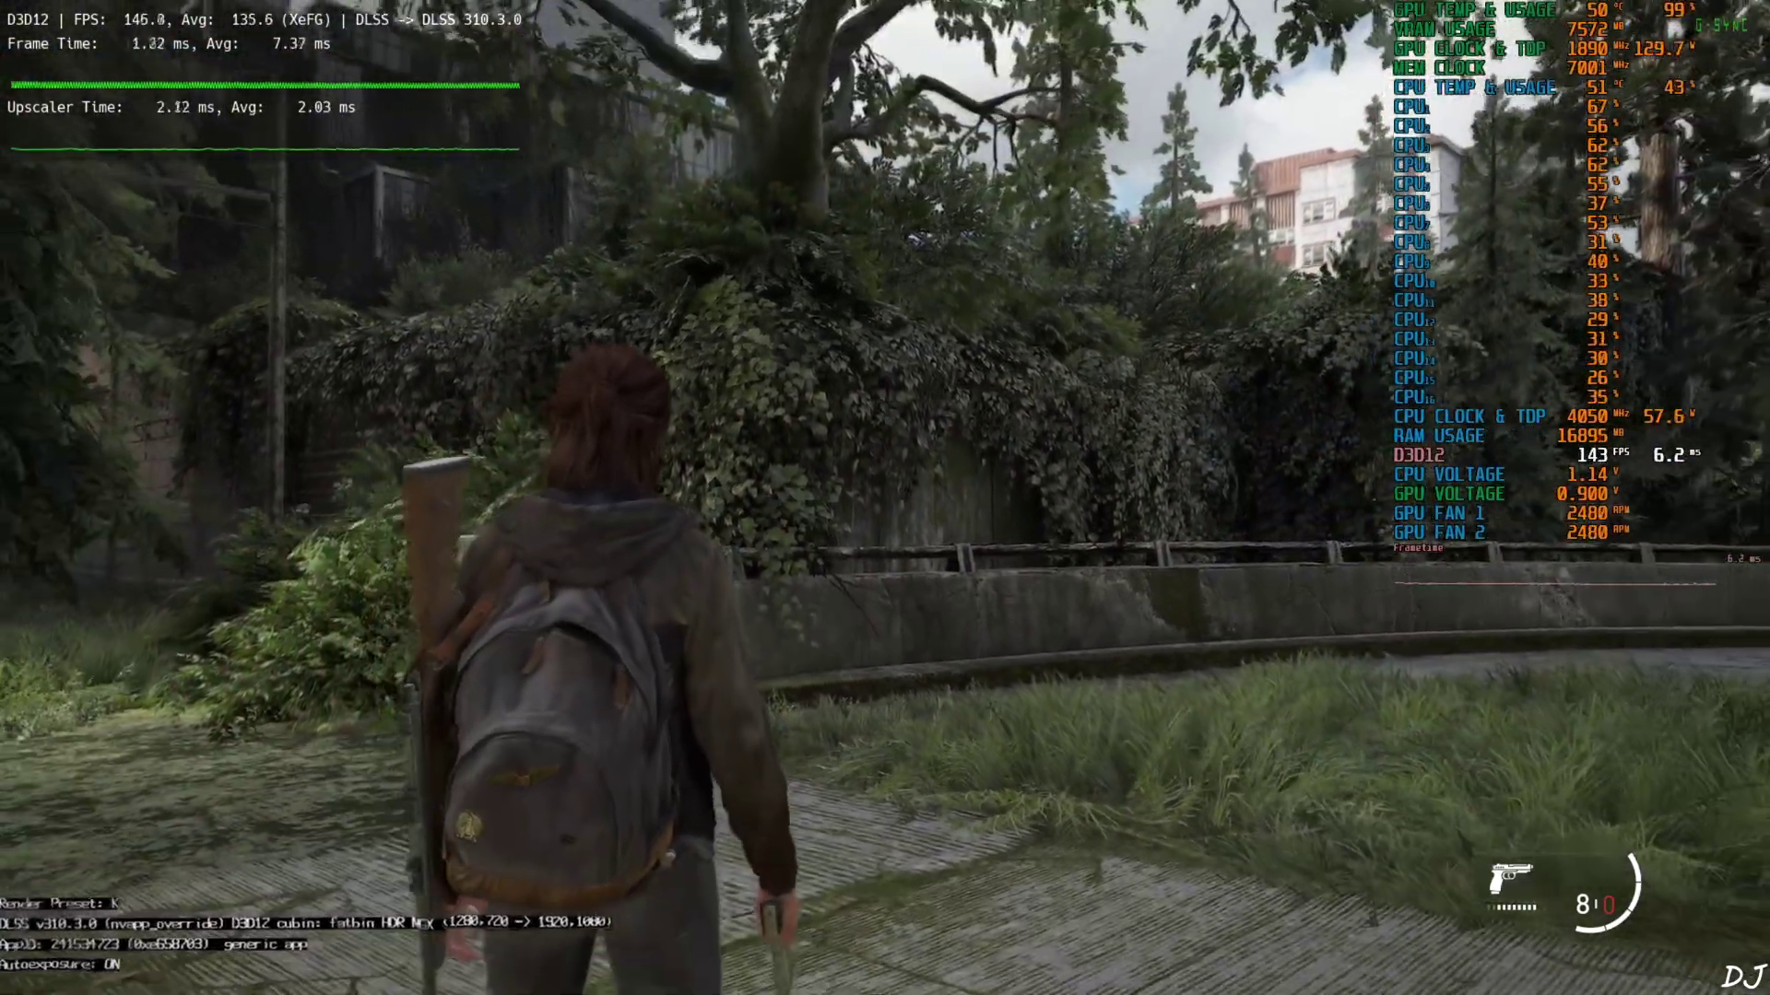
key(Insert)
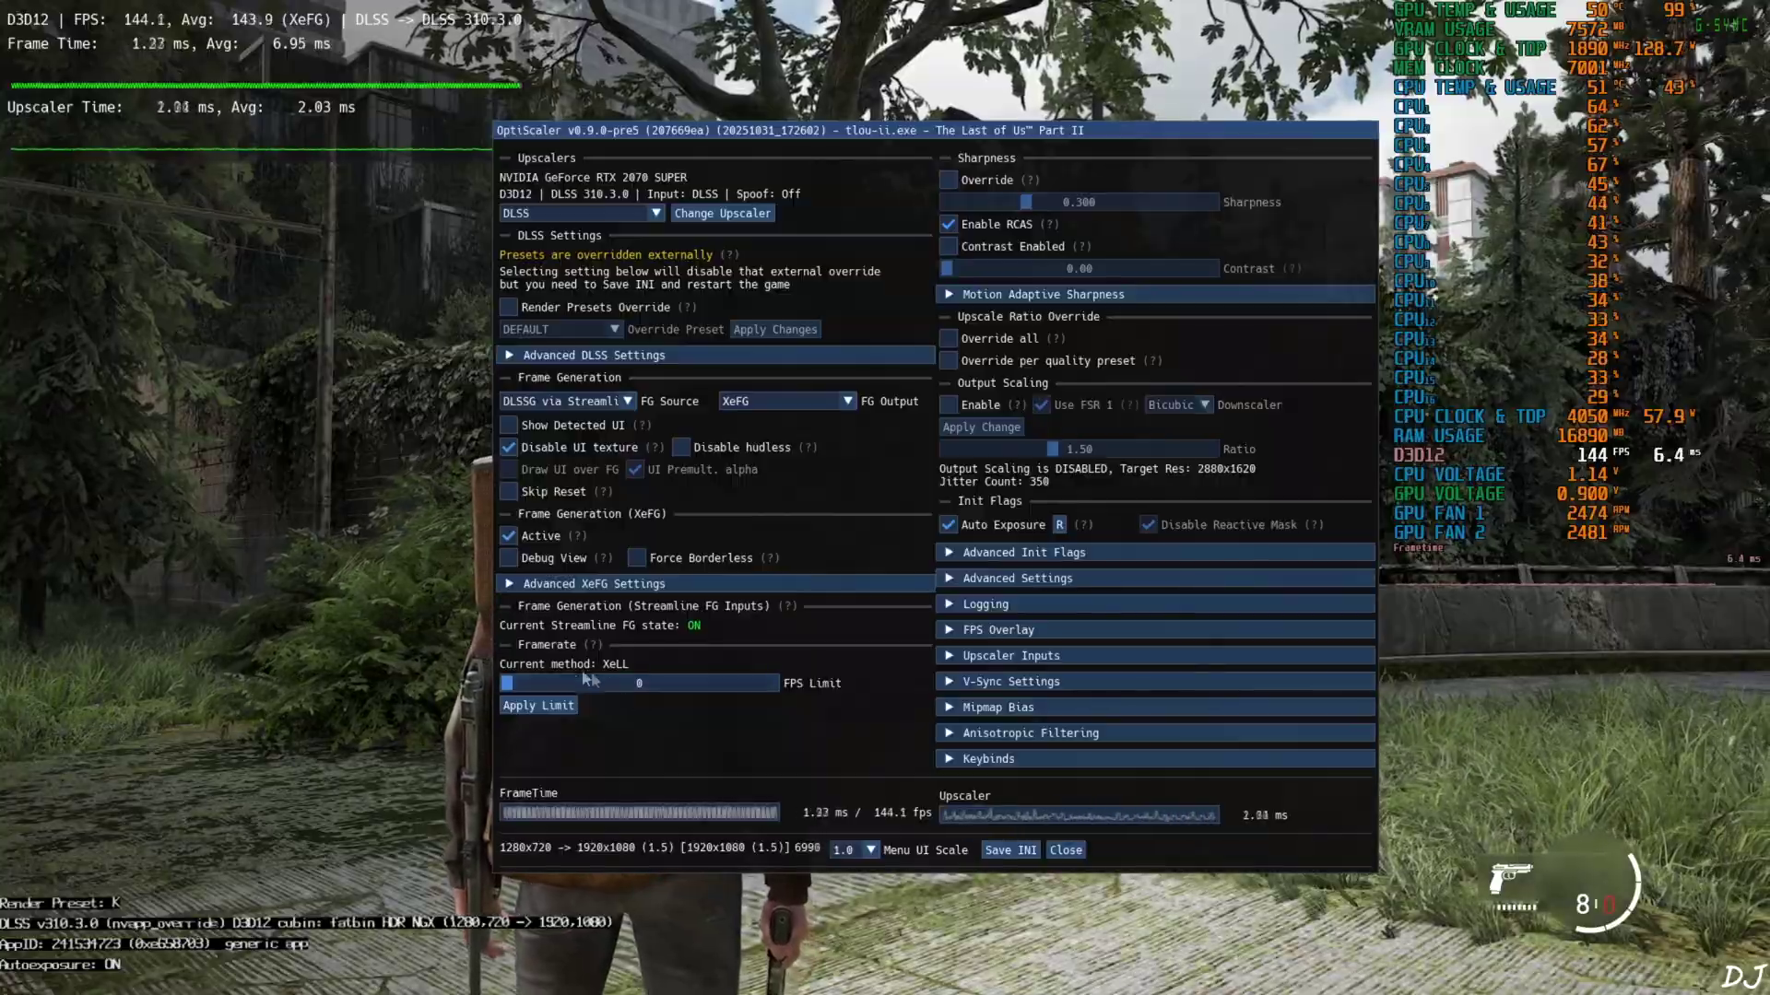
key(Insert)
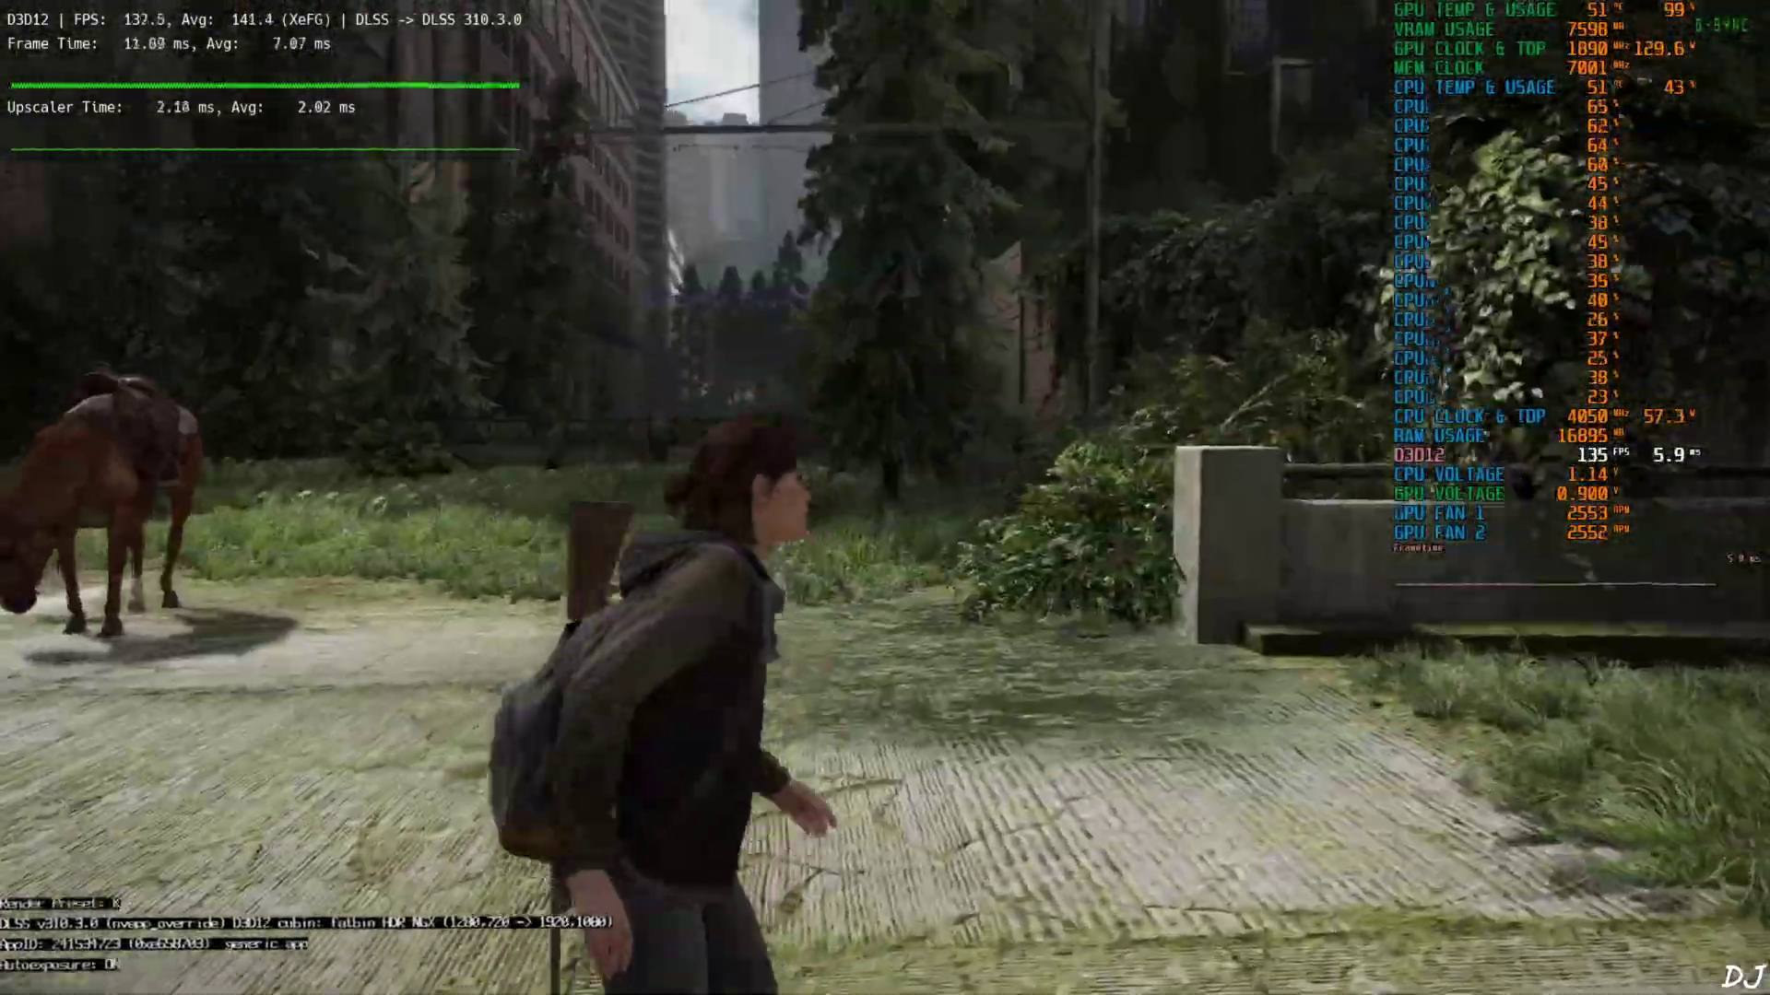
key(w)
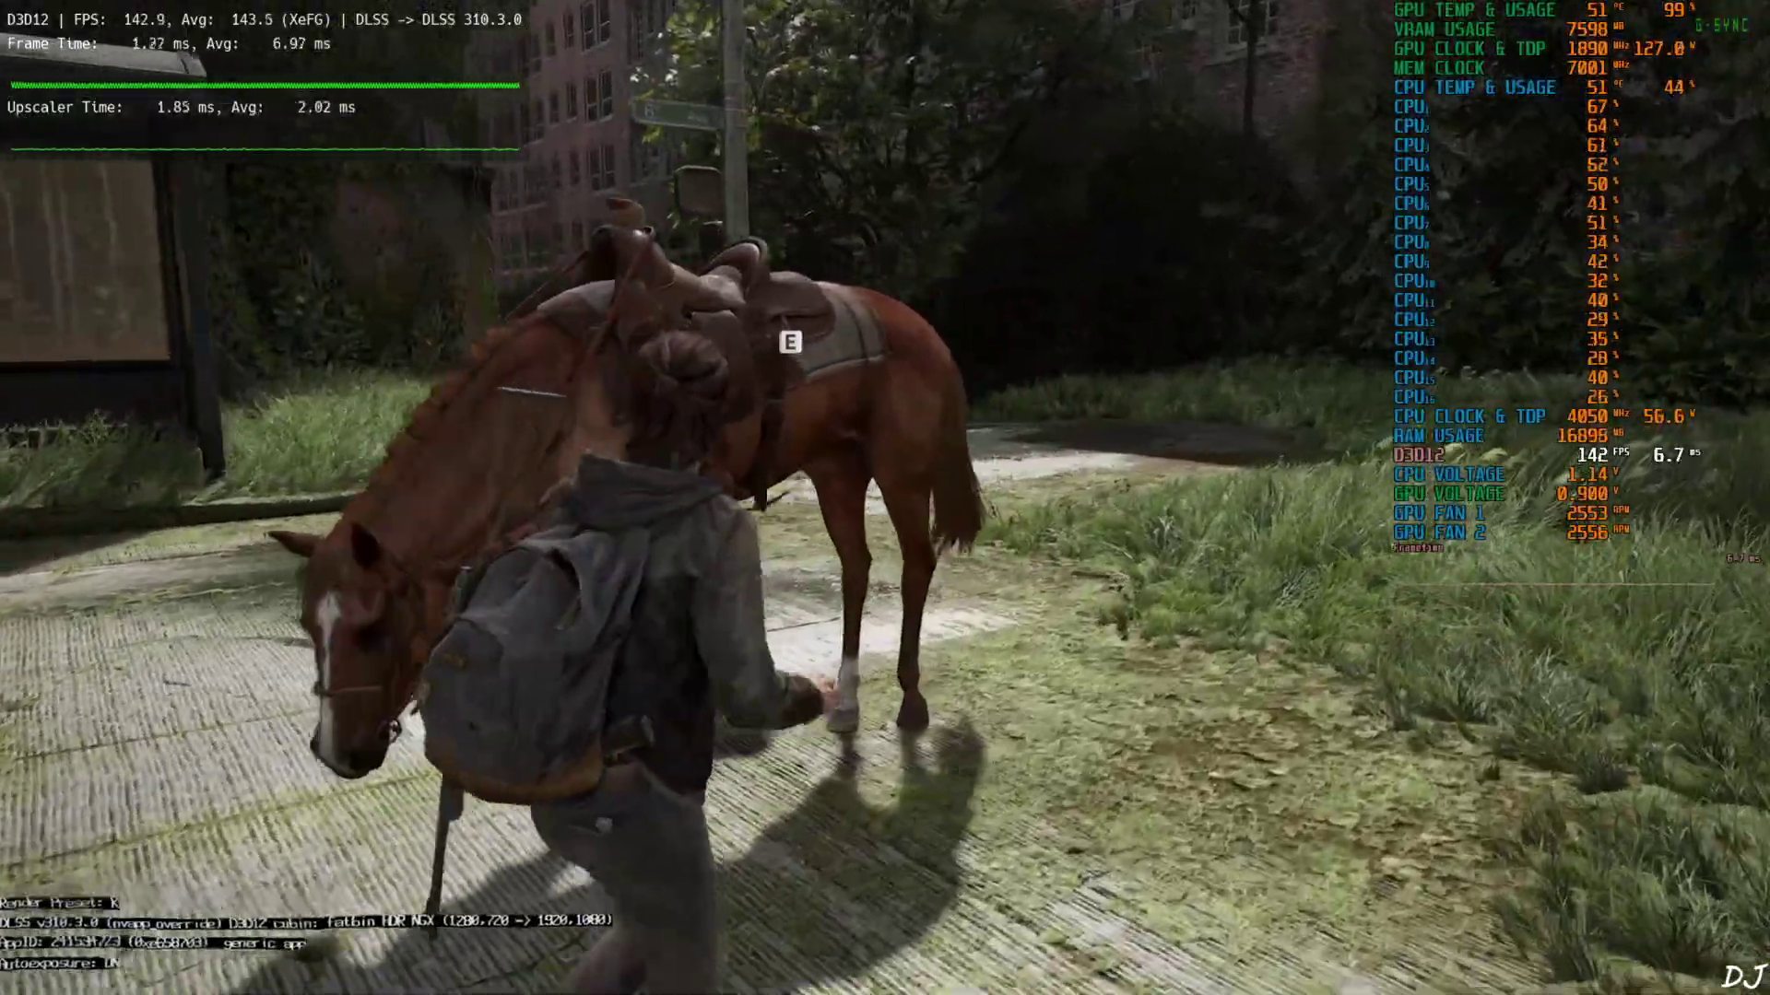
key(e)
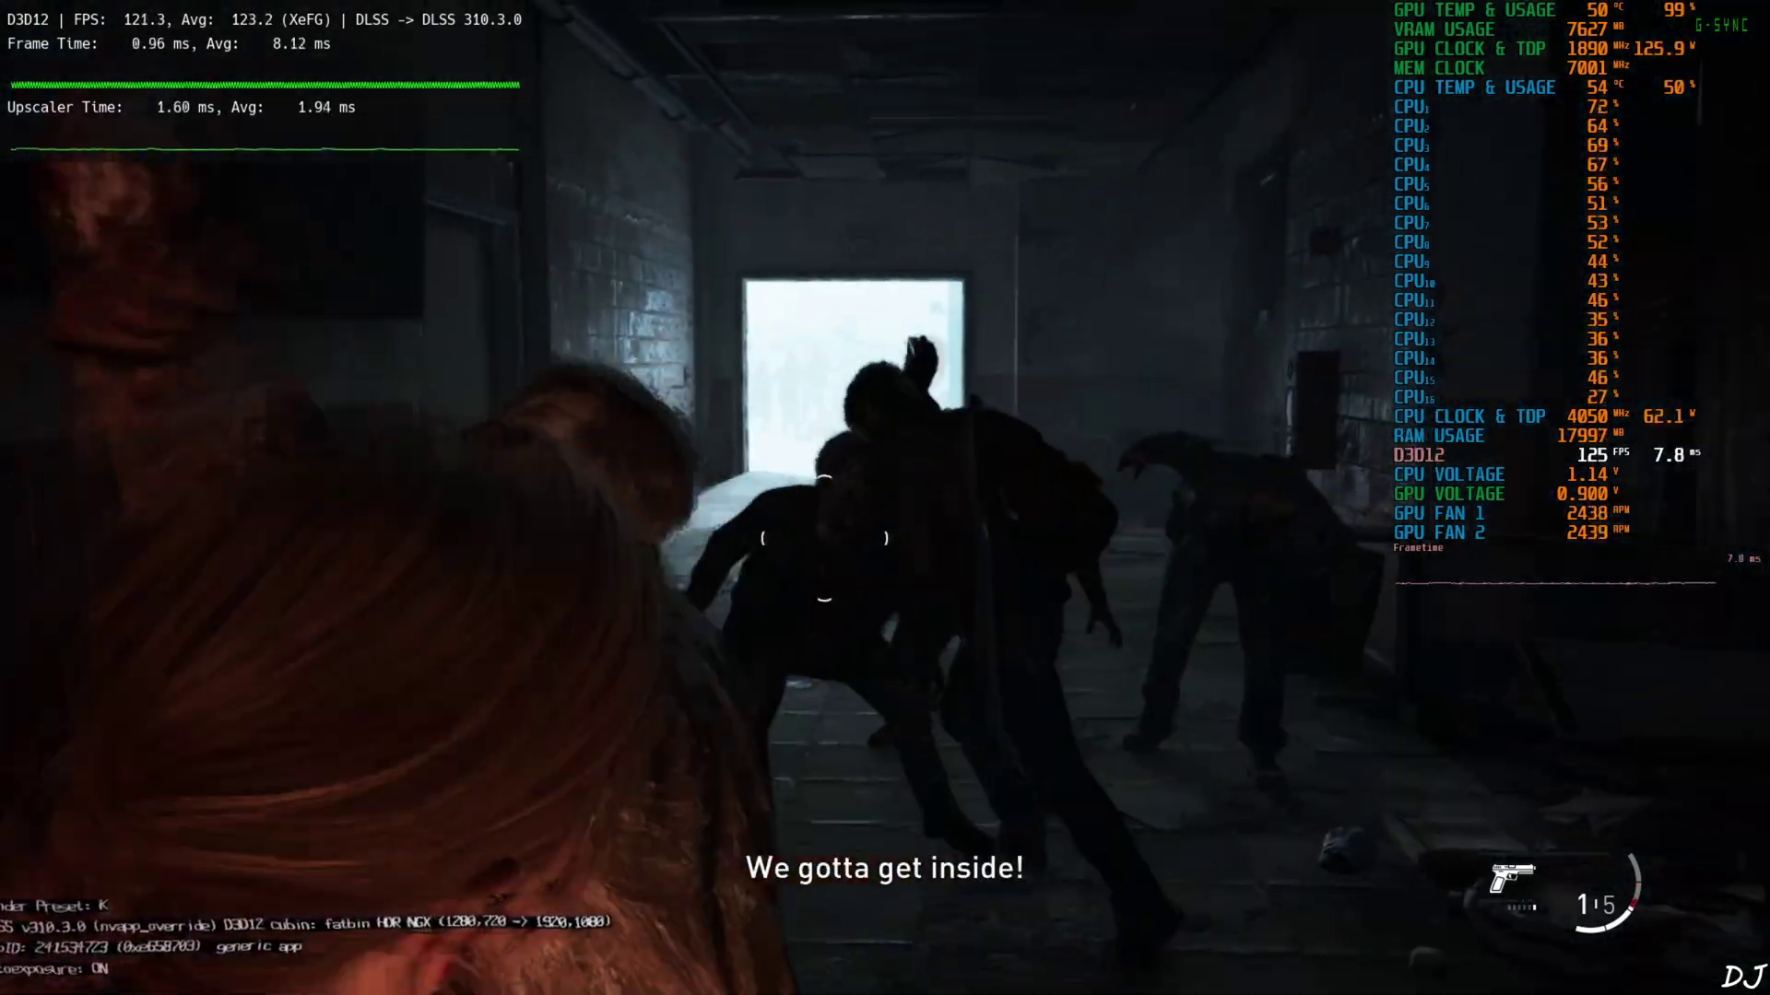
Shoot the approaching infected with the pistol and reload
click(885, 498)
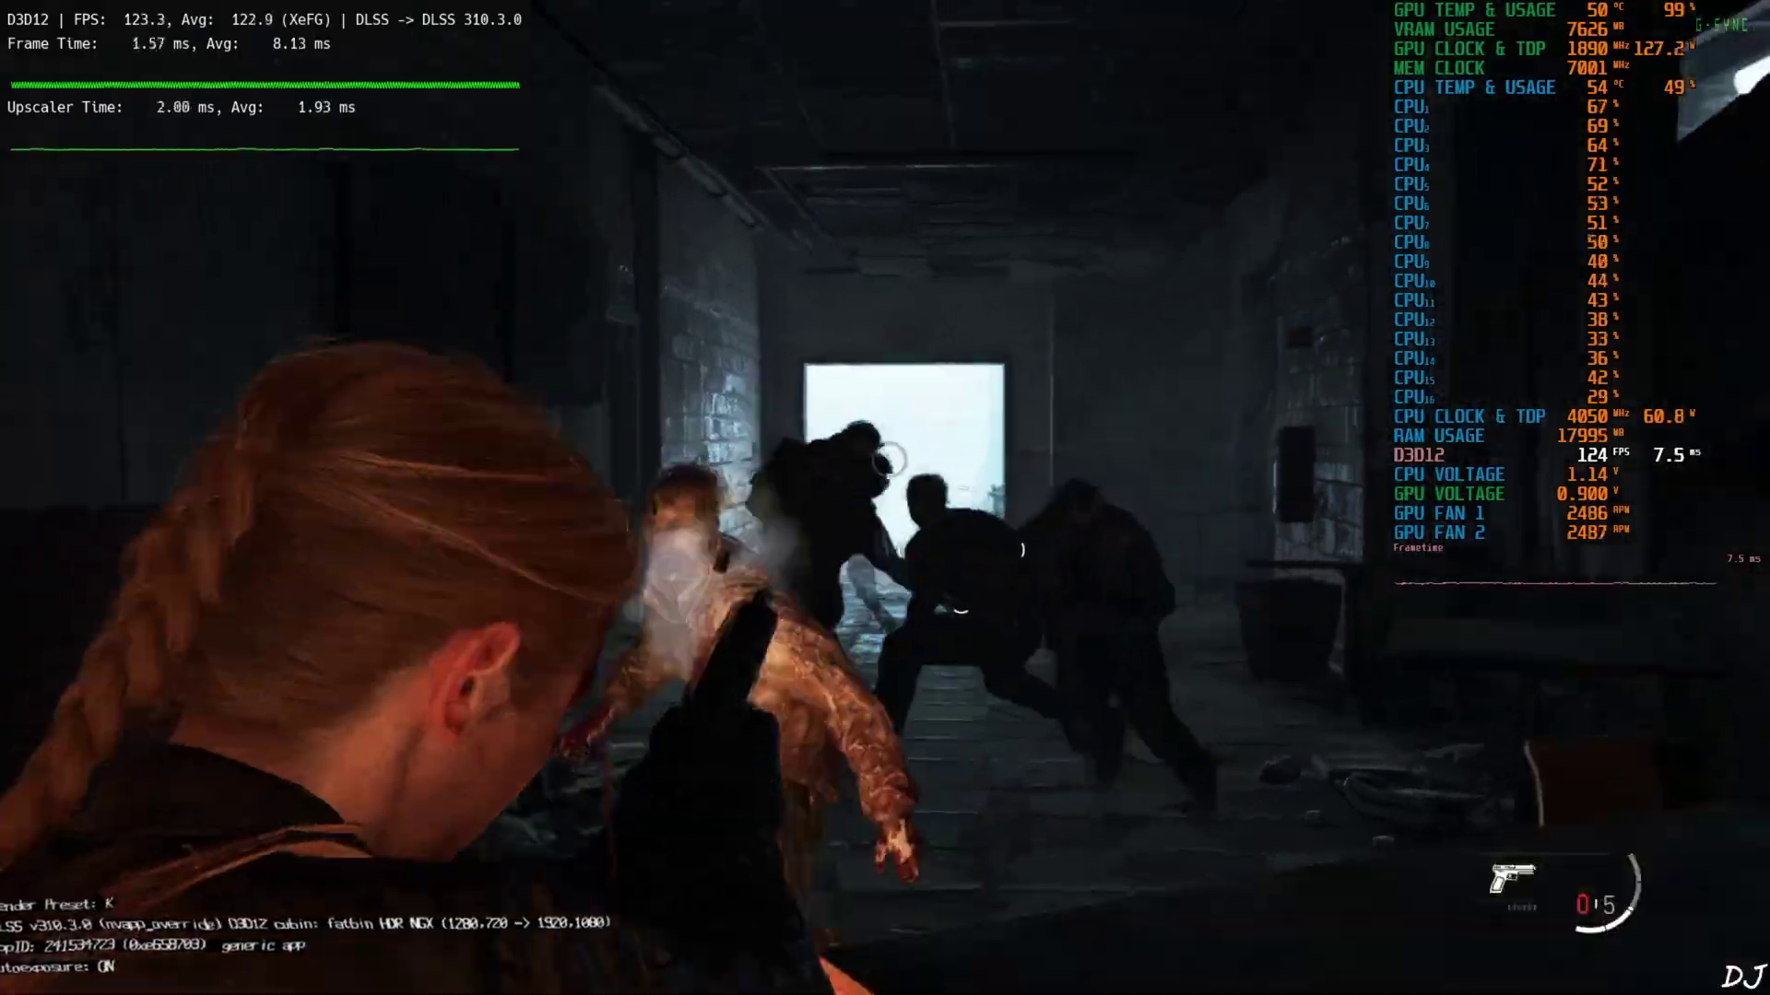
key(r)
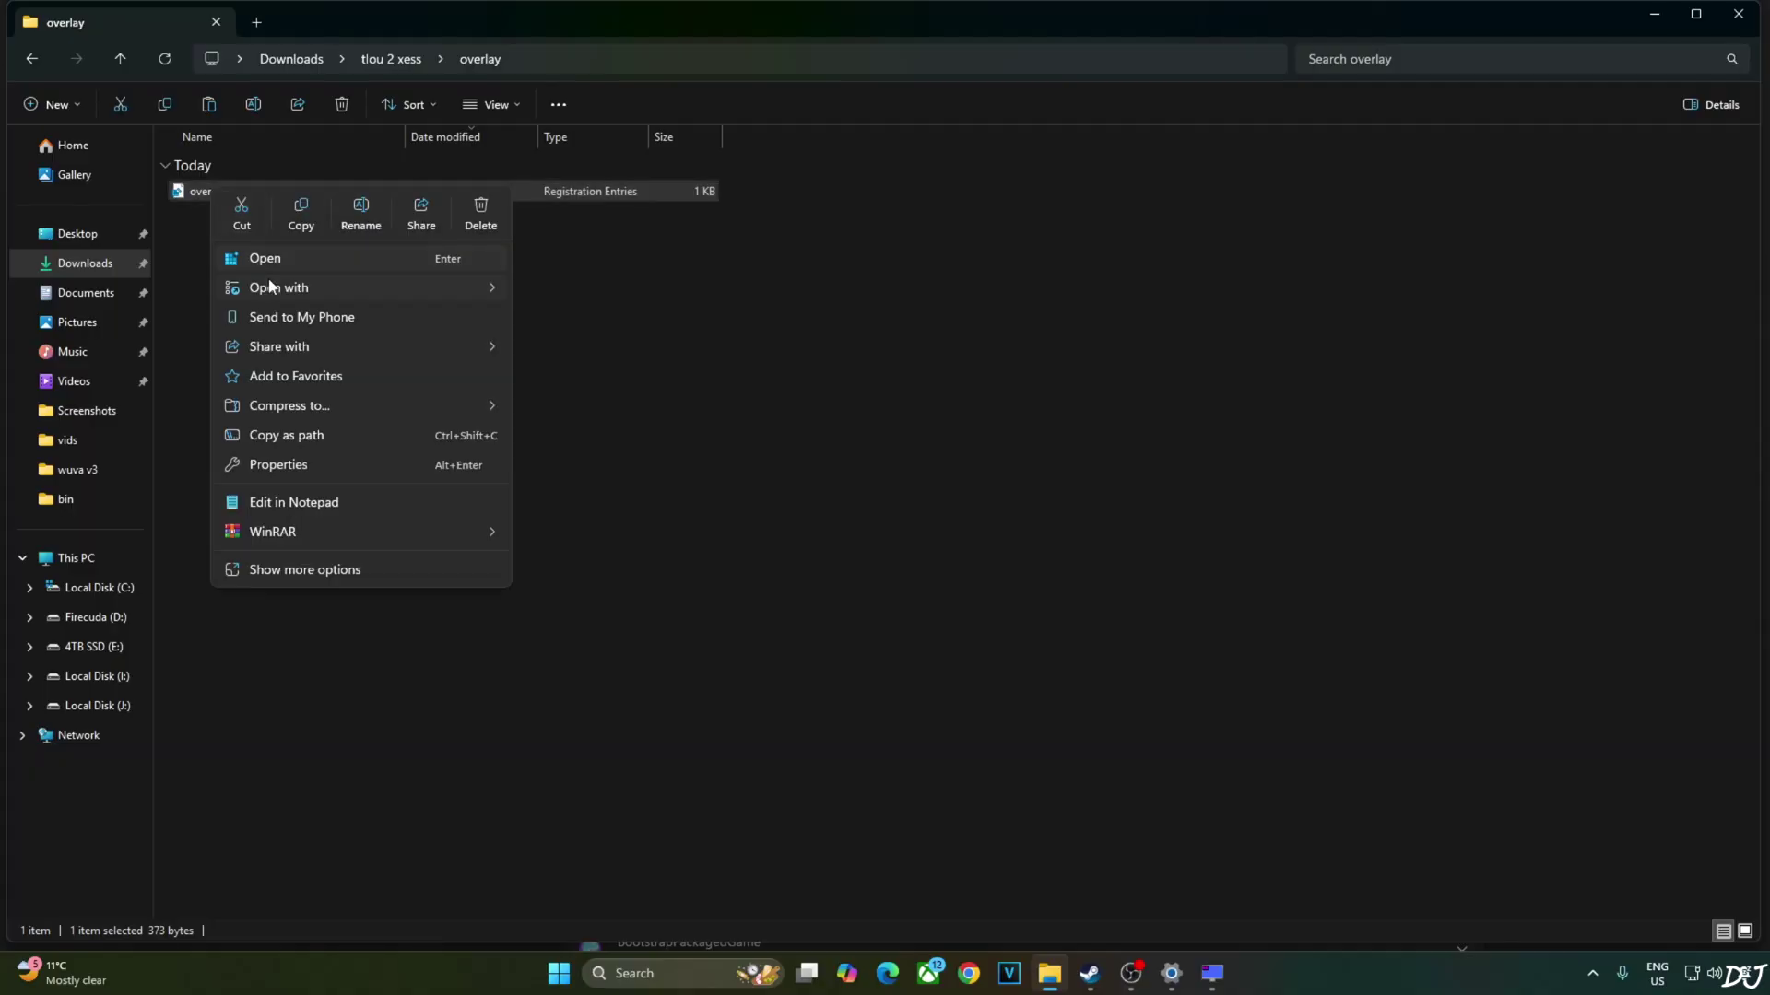
Save overlay.reg with ShowDlssIndicator as dword:00000000 and close the text editor
key(Return)
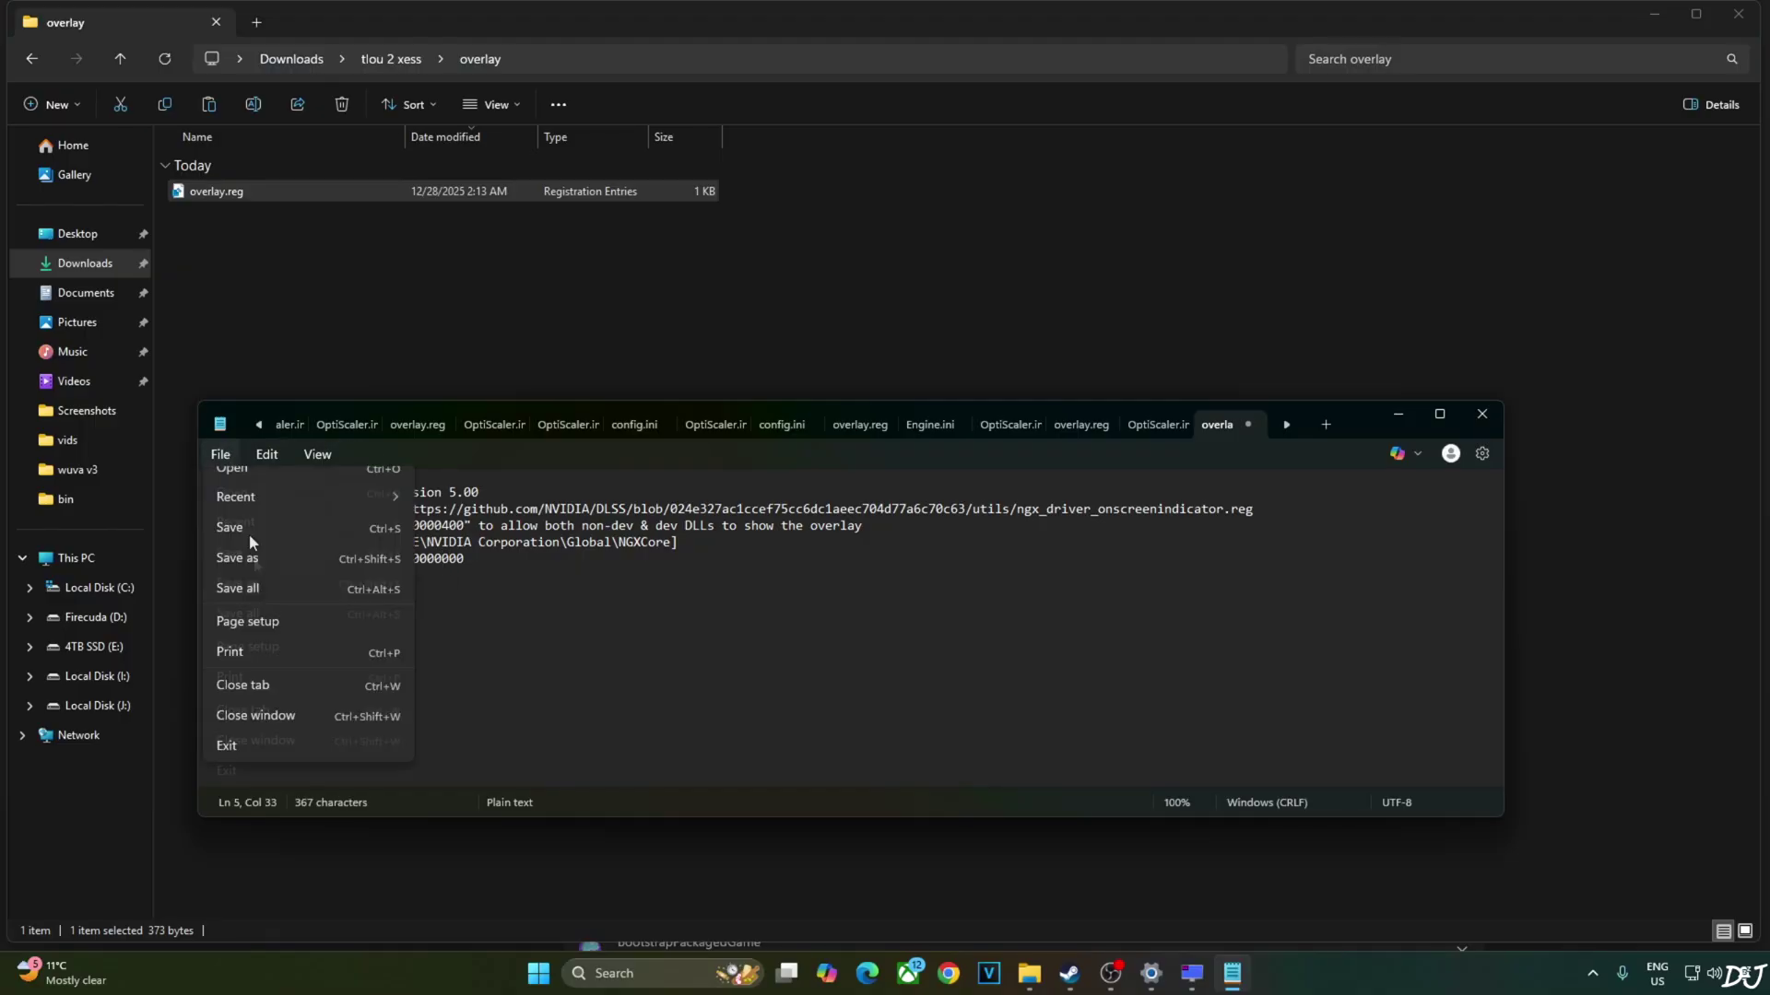
click(268, 627)
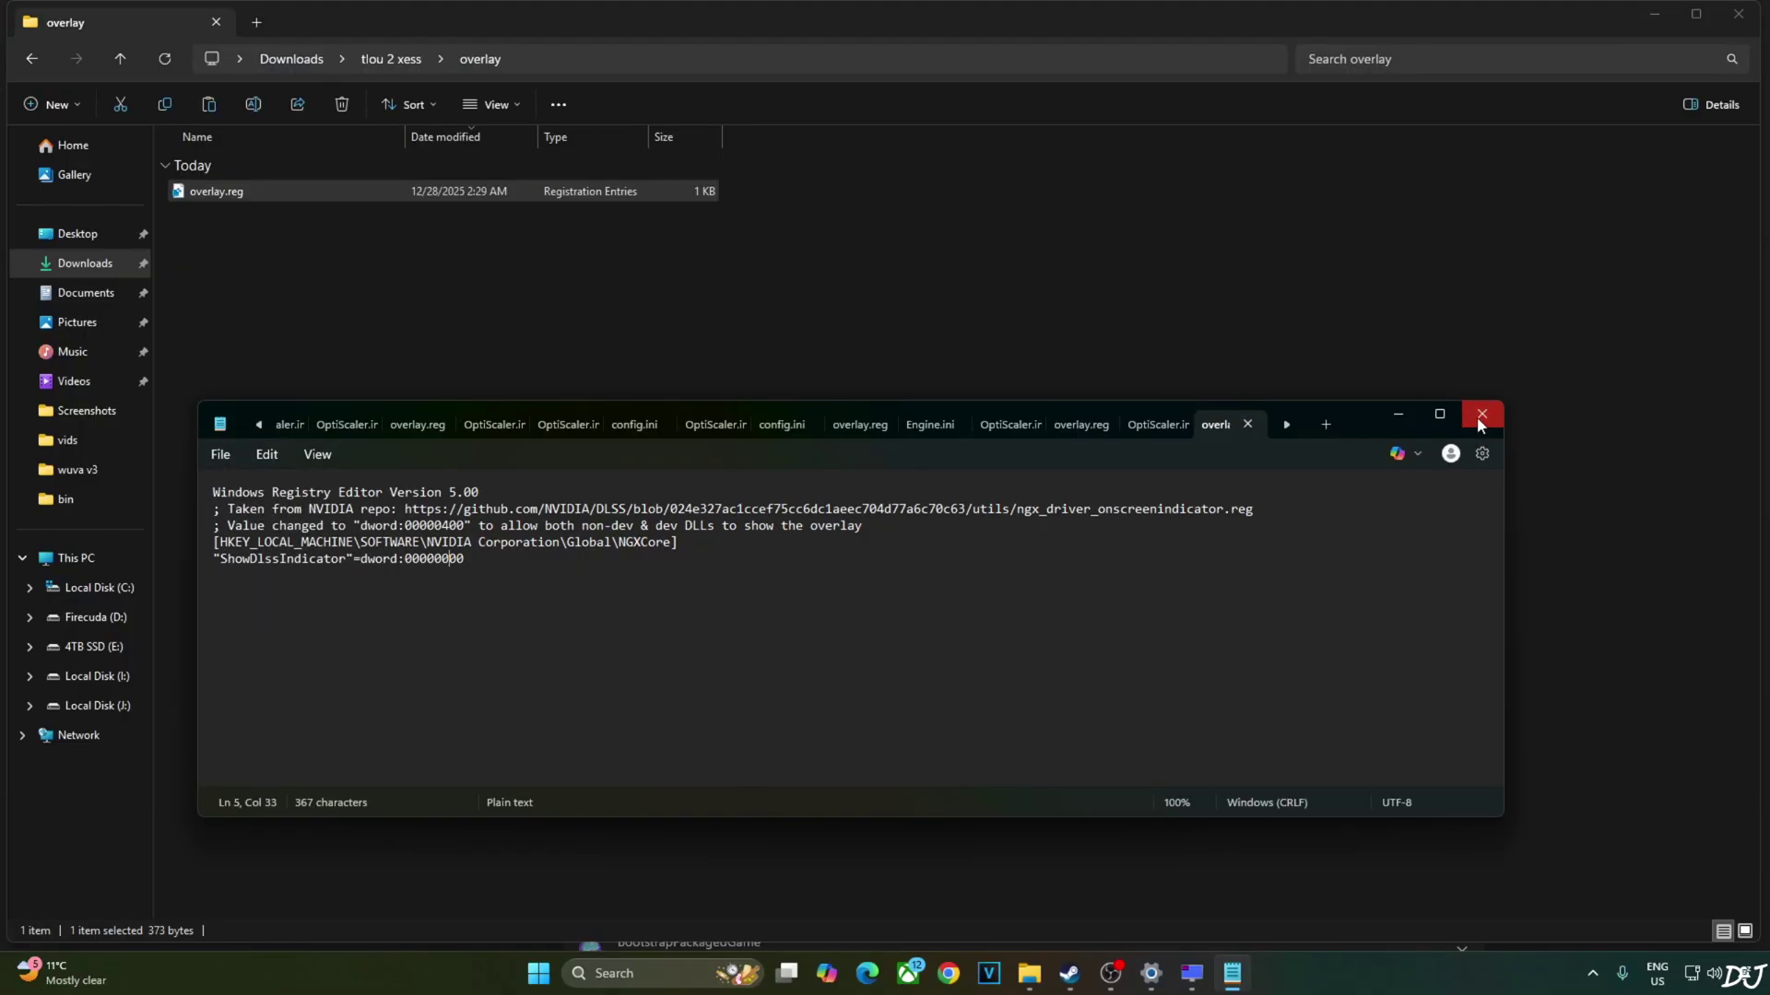
click(1479, 415)
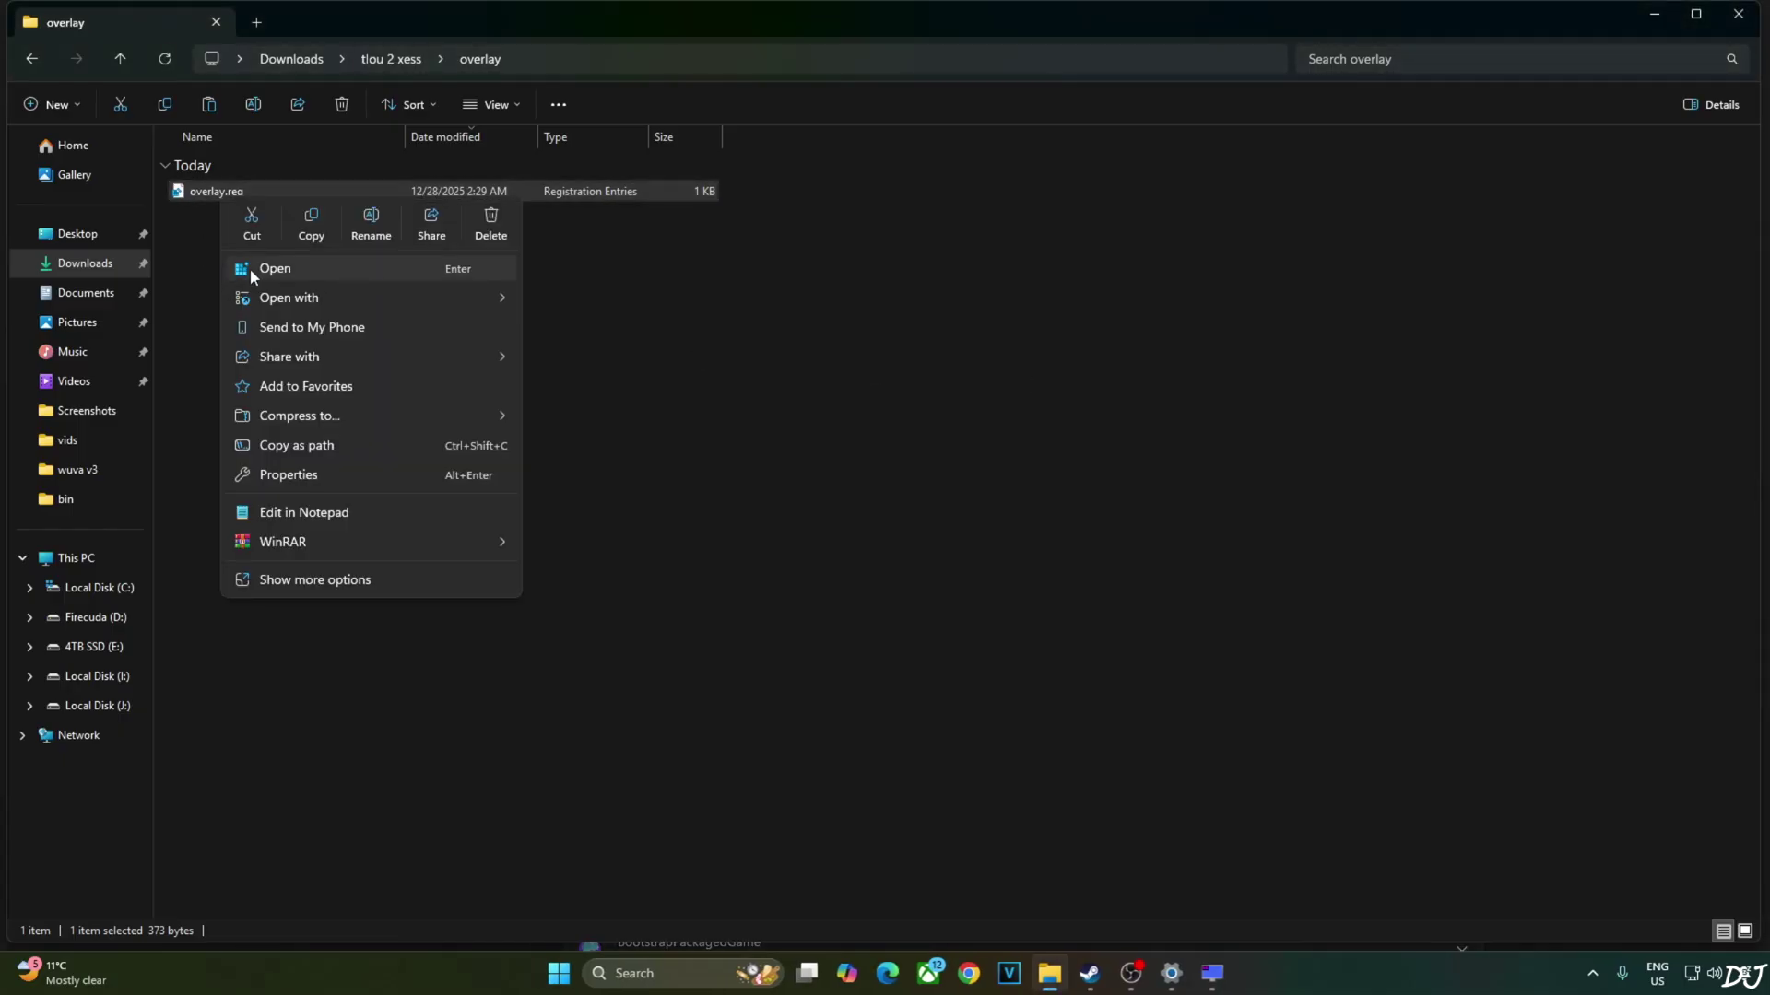
Merge overlay.reg into the registry, accepting the confirmation and success message
click(275, 268)
click(1020, 505)
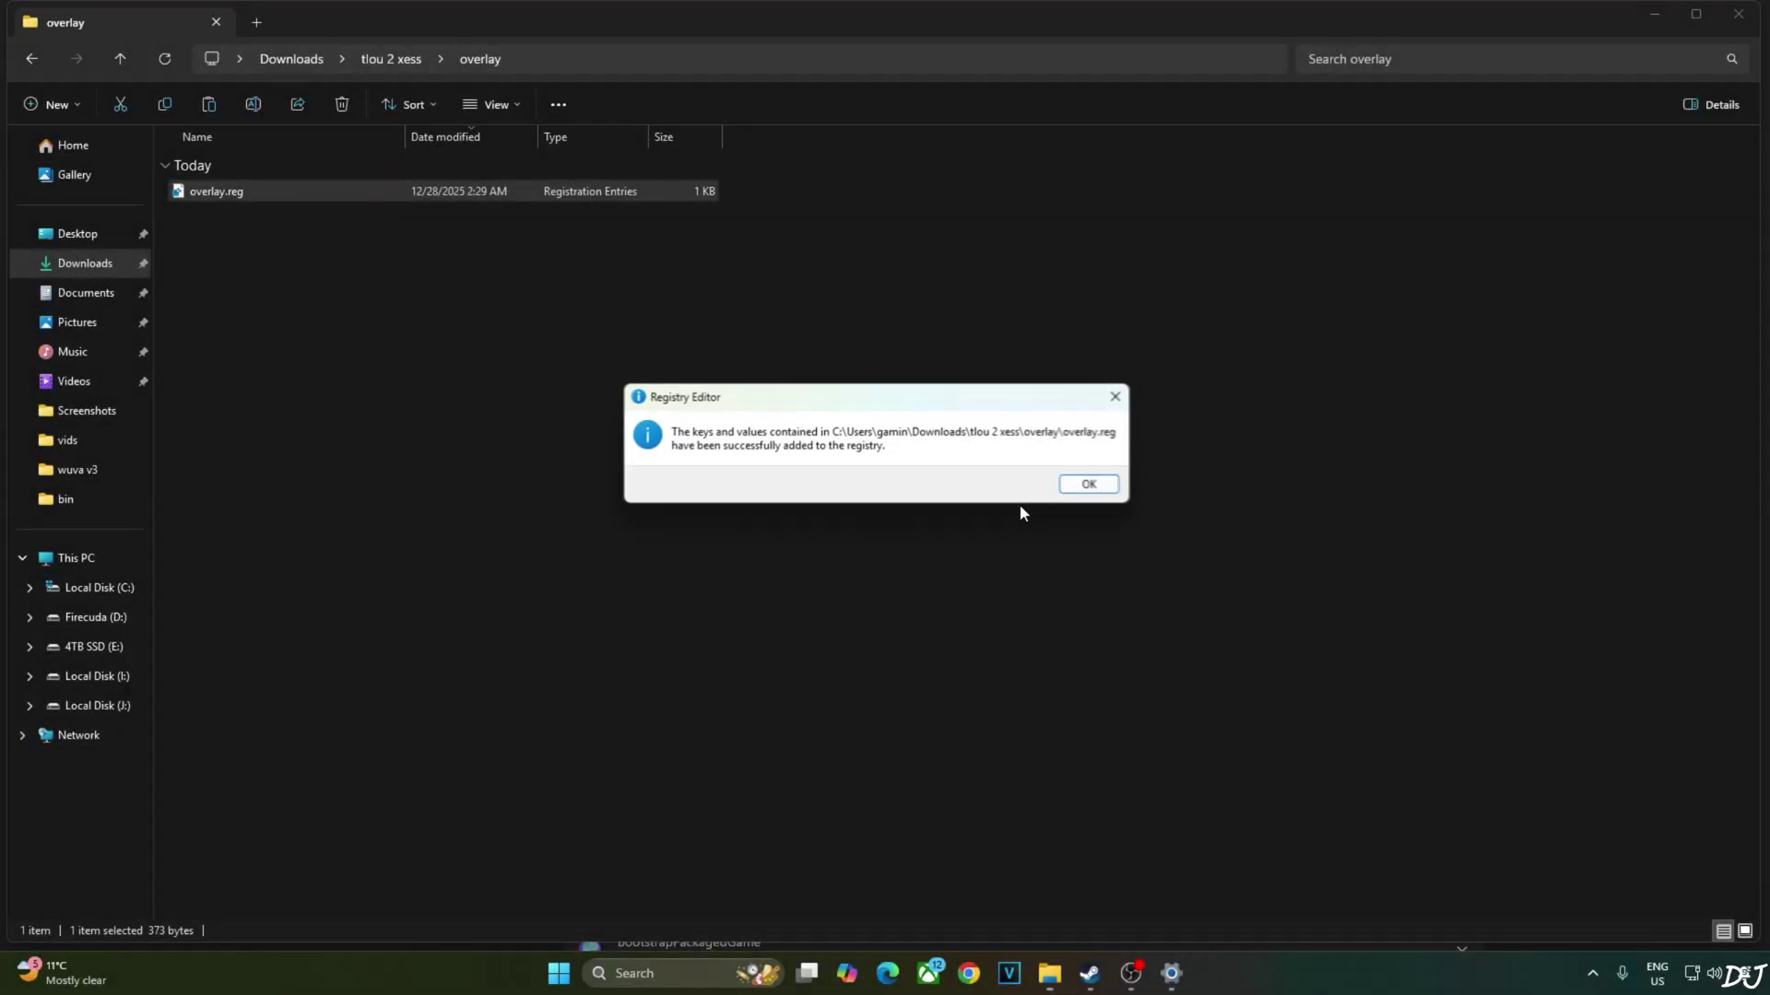
click(1088, 484)
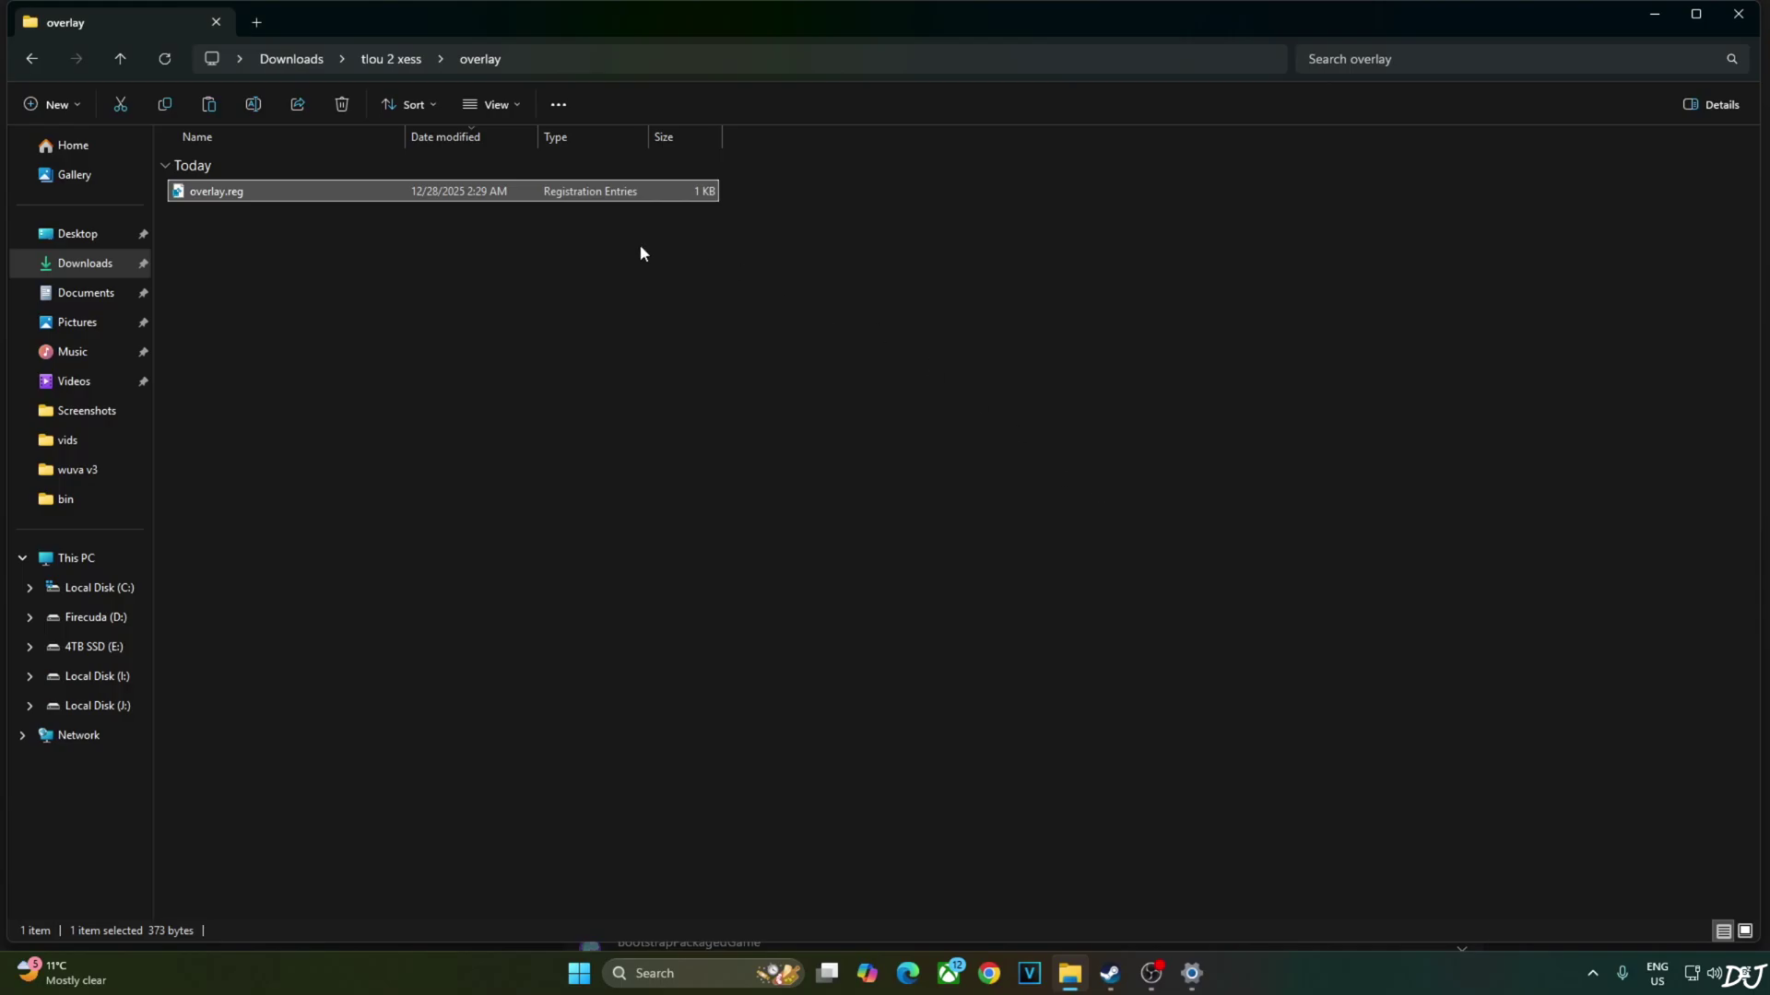